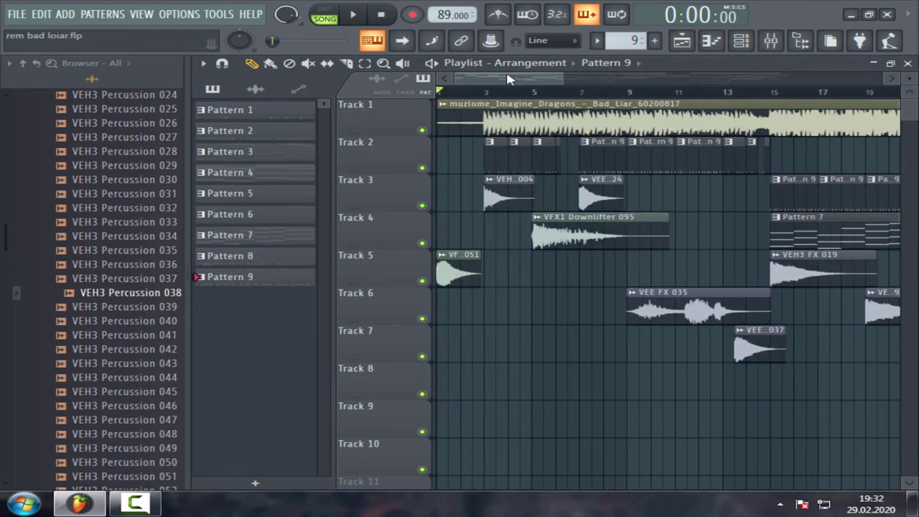
Play the arrangement's later section around bar 26 and view the mixer levels during playback
{"action": "left_click_drag", "start_coordinate": [508, 79], "coordinate": [621, 79]}
{"action": "left_click", "coordinate": [578, 91]}
{"action": "left_click", "coordinate": [367, 14]}
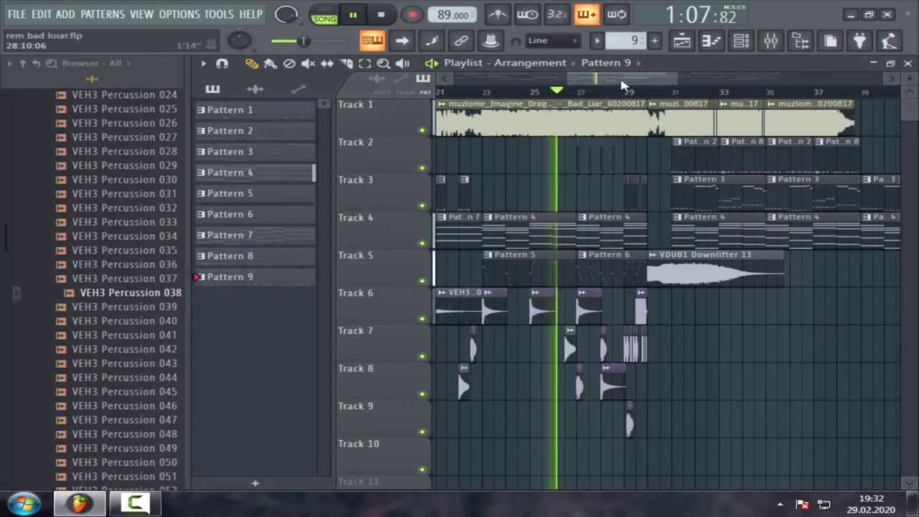
{"action": "left_click", "coordinate": [771, 41]}
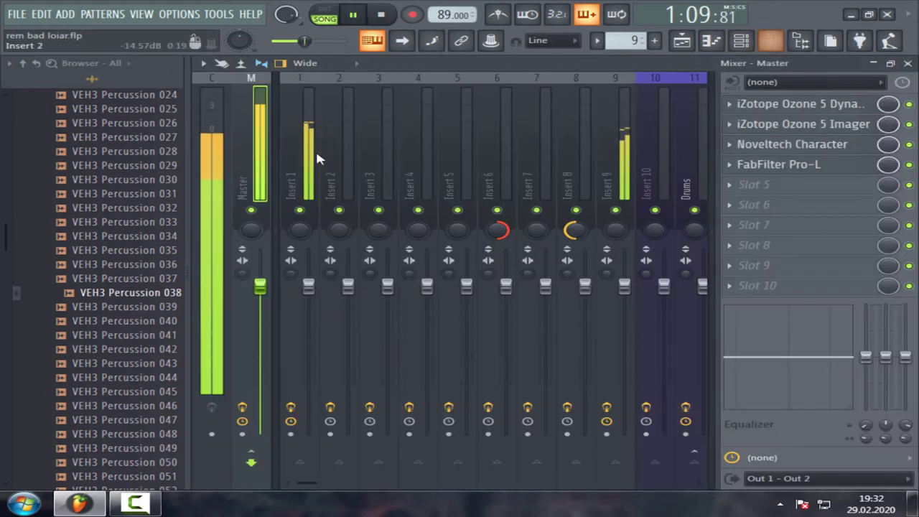
{"action": "left_click", "coordinate": [908, 63]}
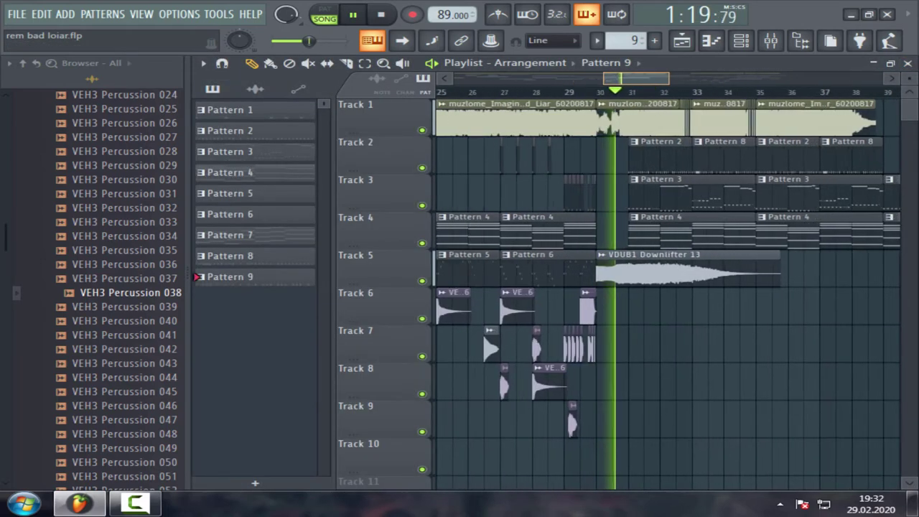
Listen on through the section from about bar 30 to bar 37 and pause playback
{"action": "left_click_drag", "start_coordinate": [661, 79], "coordinate": [670, 76]}
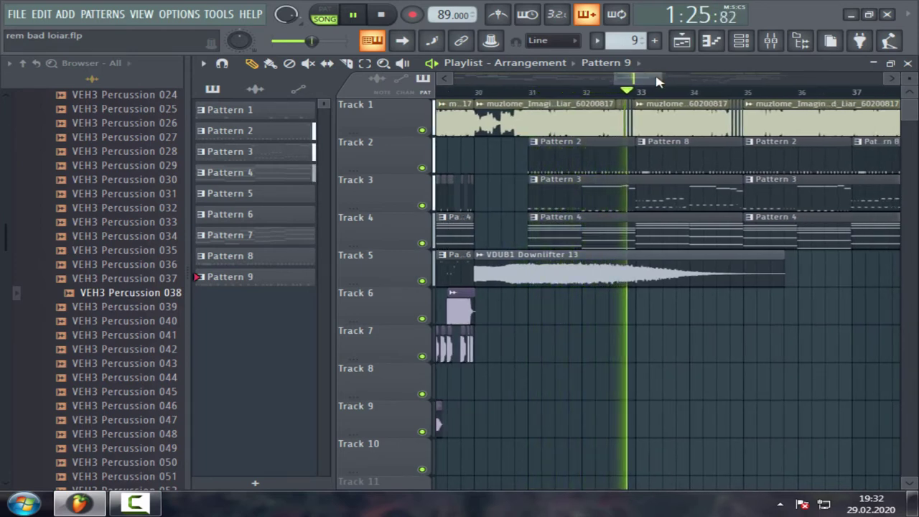
{"action": "scroll", "coordinate": [648, 80], "scroll_direction": "down", "scroll_amount": 2}
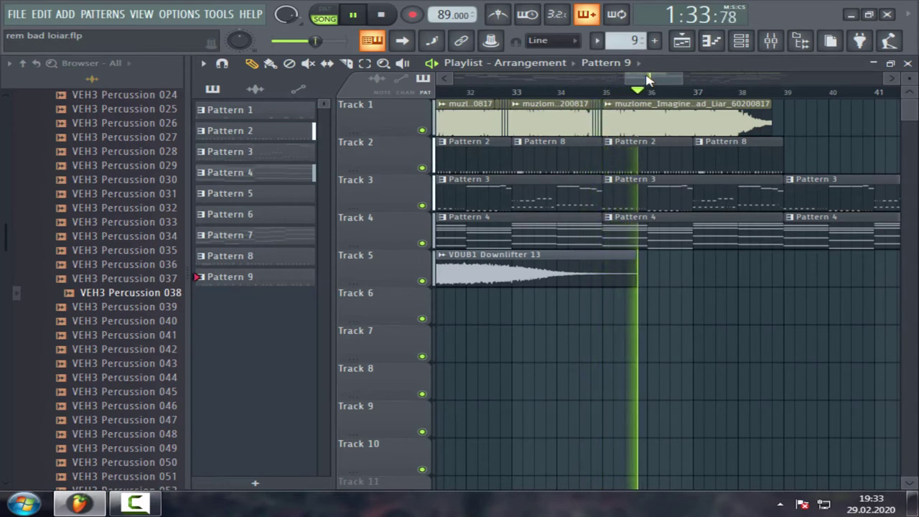
{"action": "scroll", "coordinate": [647, 79], "scroll_direction": "down", "scroll_amount": 2}
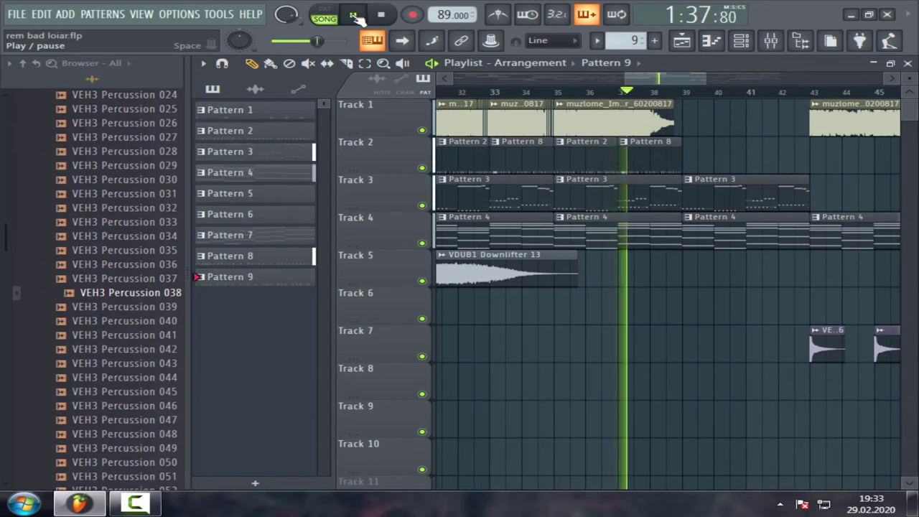
{"action": "left_click", "coordinate": [362, 15]}
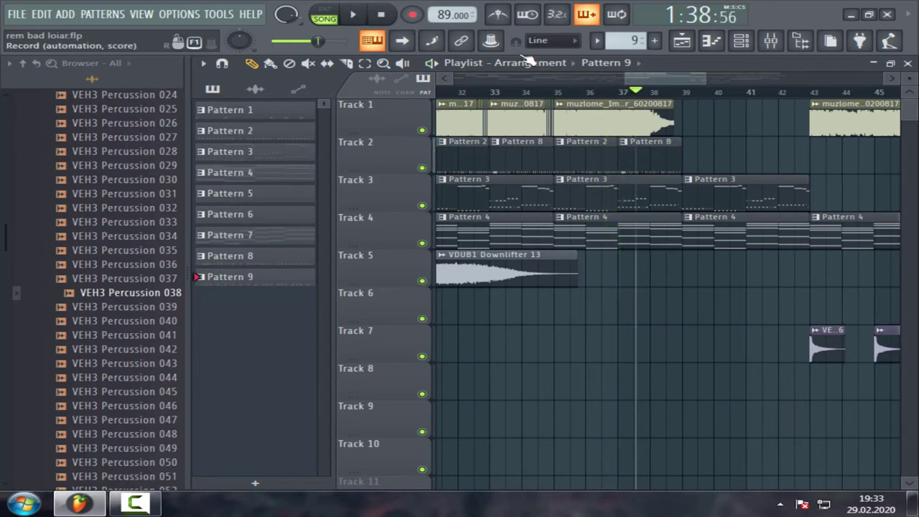
Look over the channel rack and the master track's effect chain in the mixer
{"action": "left_click", "coordinate": [742, 47]}
{"action": "left_click", "coordinate": [742, 47]}
{"action": "left_click_drag", "start_coordinate": [669, 80], "coordinate": [626, 80]}
{"action": "left_click", "coordinate": [775, 42]}
{"action": "left_click", "coordinate": [780, 41]}
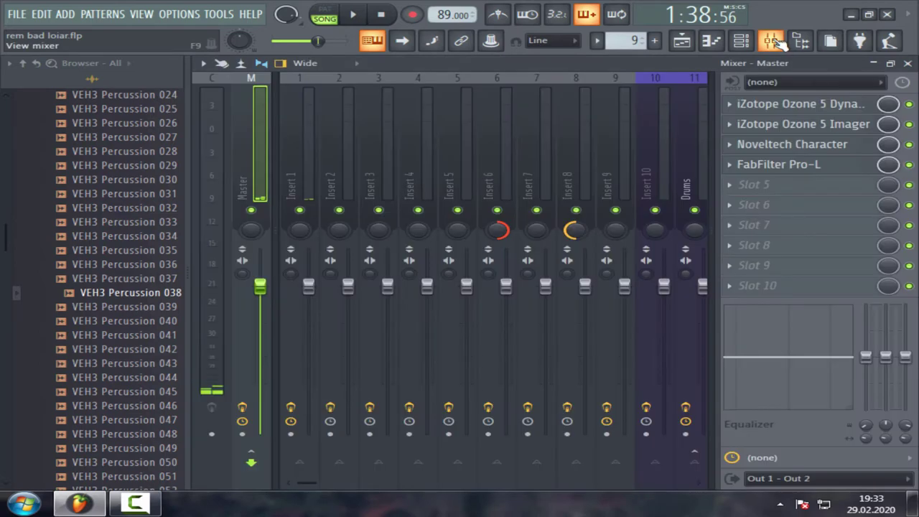
{"action": "left_click", "coordinate": [780, 42]}
{"action": "left_click", "coordinate": [742, 42]}
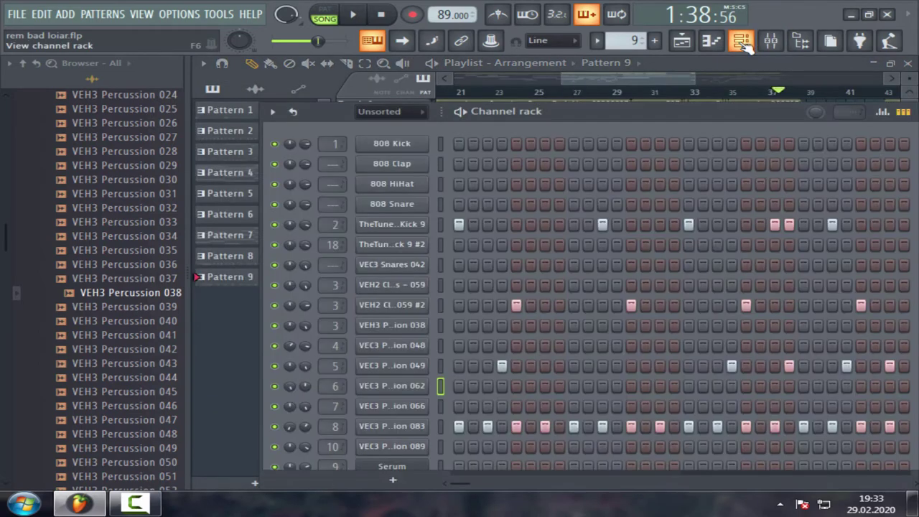
{"action": "left_click", "coordinate": [623, 81]}
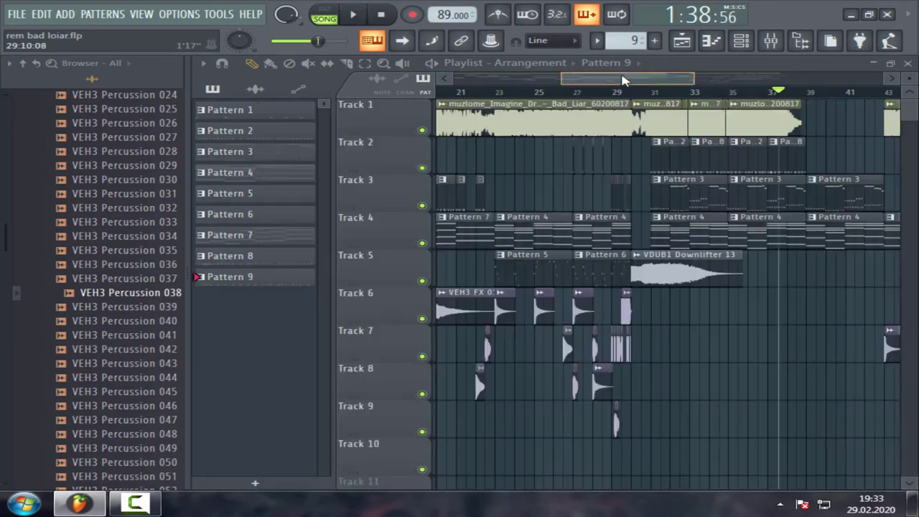
Select the VFX1 Downlifter 051 clip on Track 5 at the song's start and find mixer track Insert 40
{"action": "left_click_drag", "start_coordinate": [623, 81], "coordinate": [580, 106]}
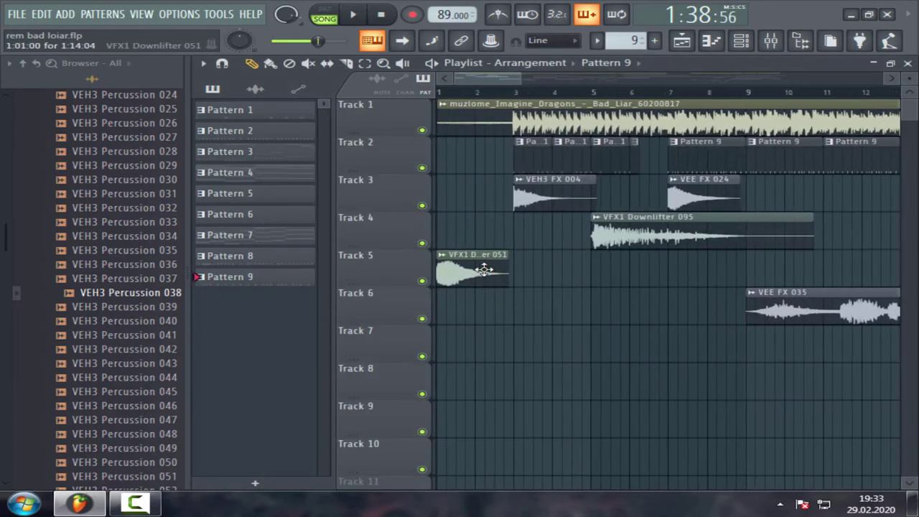
{"action": "left_click", "coordinate": [483, 267]}
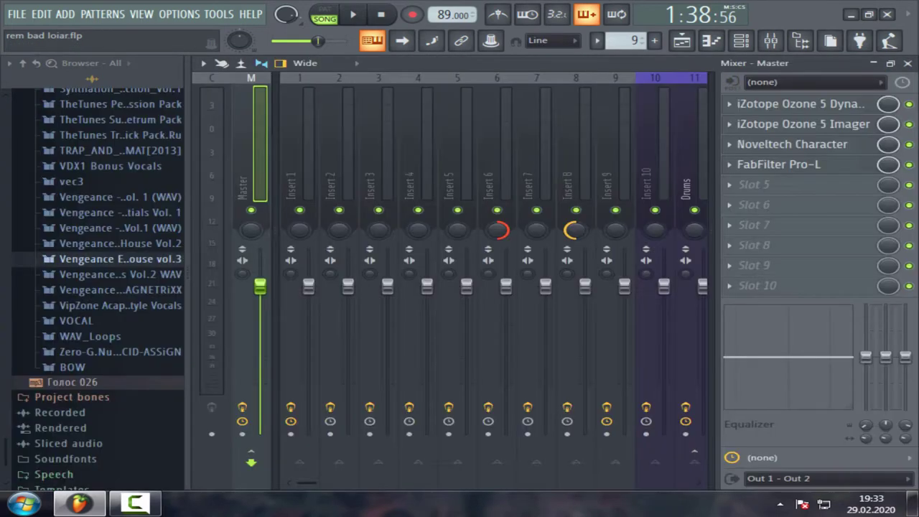
{"action": "left_click", "coordinate": [906, 64]}
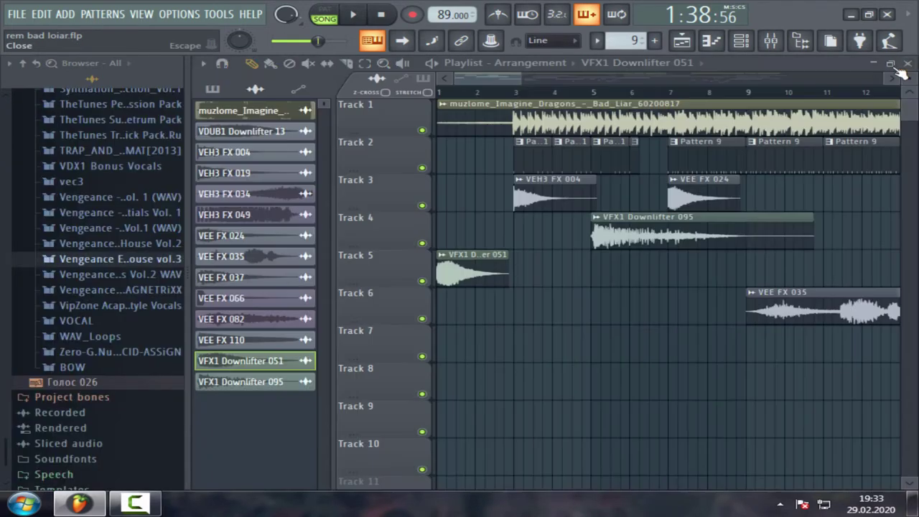
{"action": "left_click", "coordinate": [770, 42]}
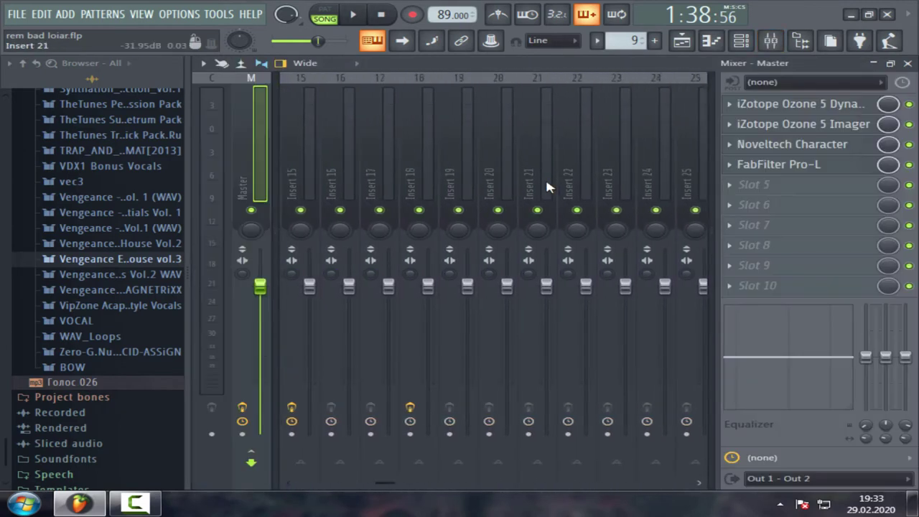
{"action": "scroll", "coordinate": [545, 176], "scroll_direction": "down", "scroll_amount": 13}
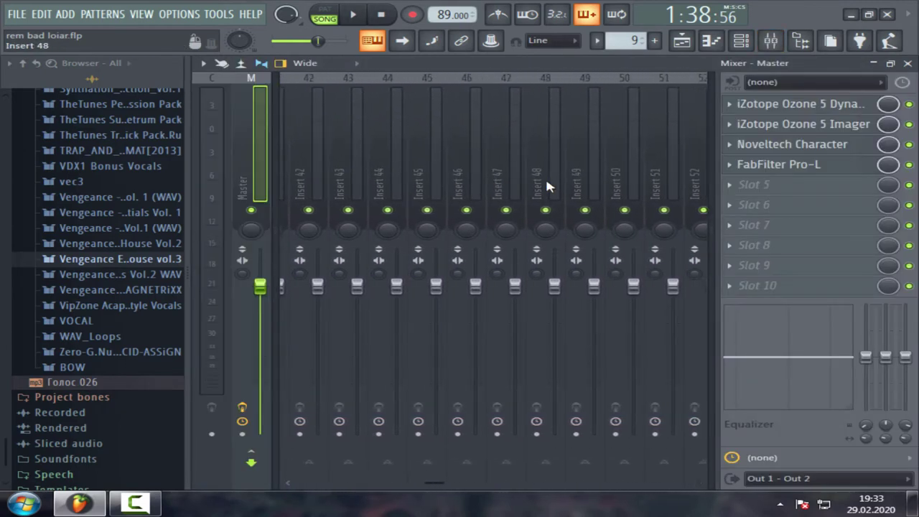
{"action": "scroll", "coordinate": [443, 162], "scroll_direction": "up", "scroll_amount": 3}
{"action": "left_click", "coordinate": [413, 170]}
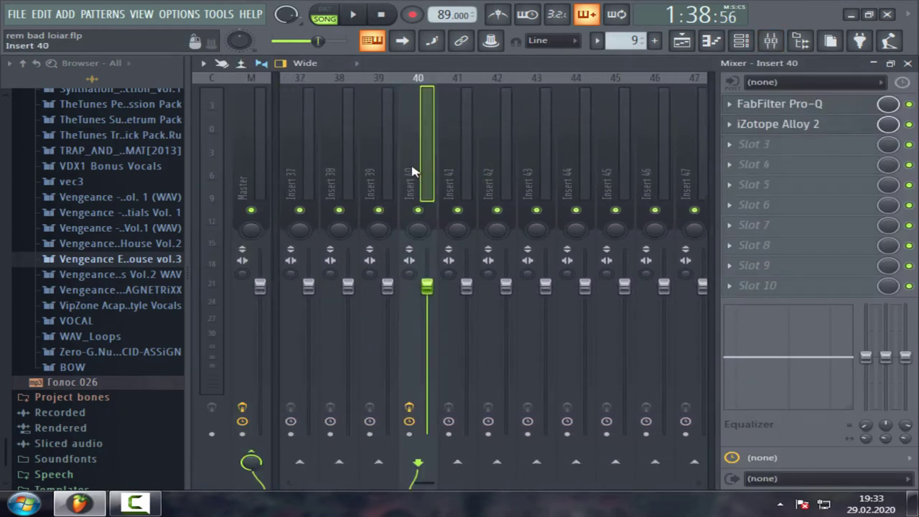
View the low-cut curve in FabFilter Pro-Q on Insert 40, then close the plugin
{"action": "left_click", "coordinate": [825, 104]}
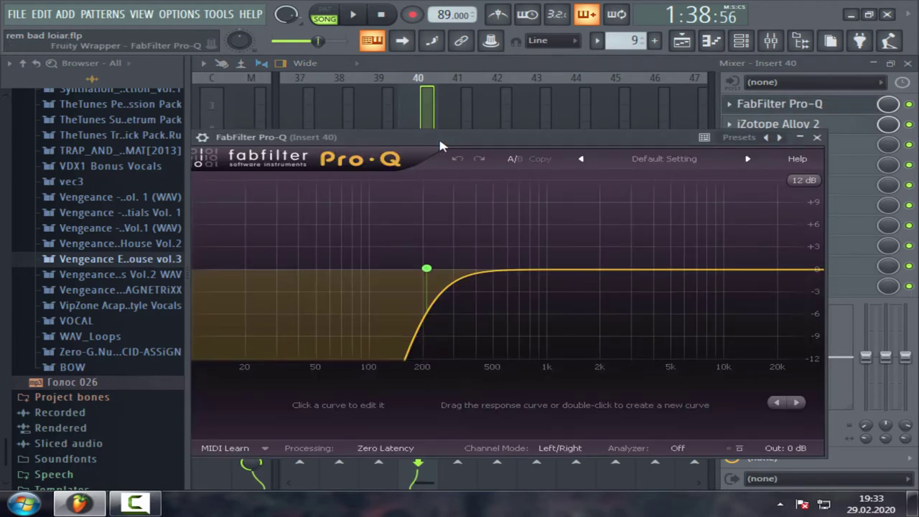
{"action": "left_click_drag", "start_coordinate": [438, 136], "coordinate": [474, 124]}
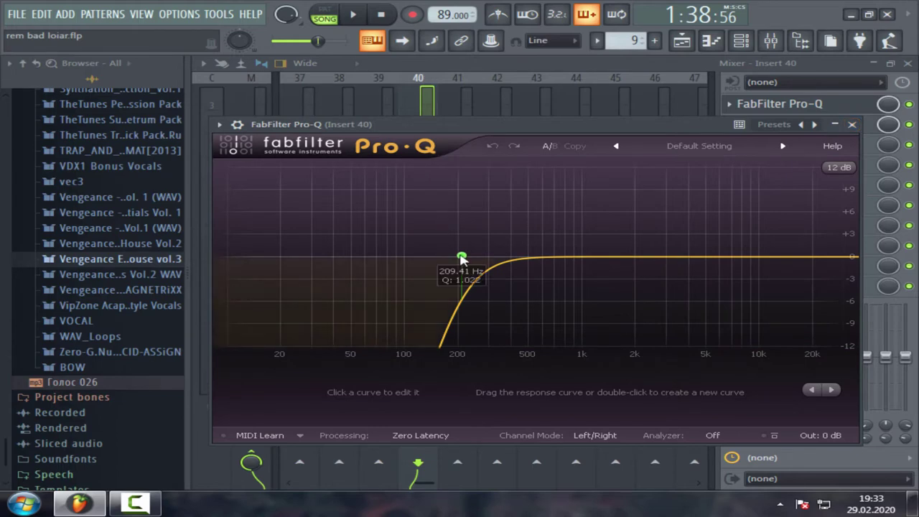
{"action": "left_click", "coordinate": [851, 124]}
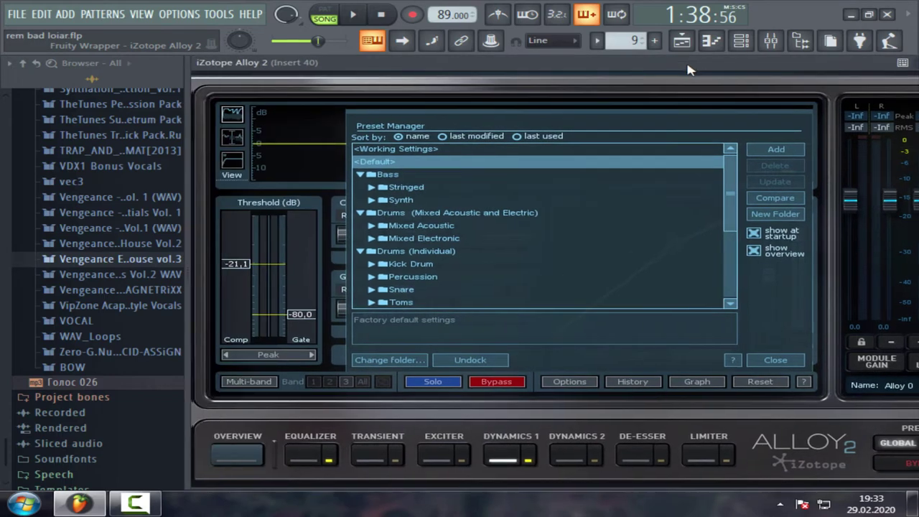
Examine the Dynamics 1 compressor settings of iZotope Alloy 2 on Insert 40, then close the plugin and the mixer
{"action": "left_click", "coordinate": [774, 359]}
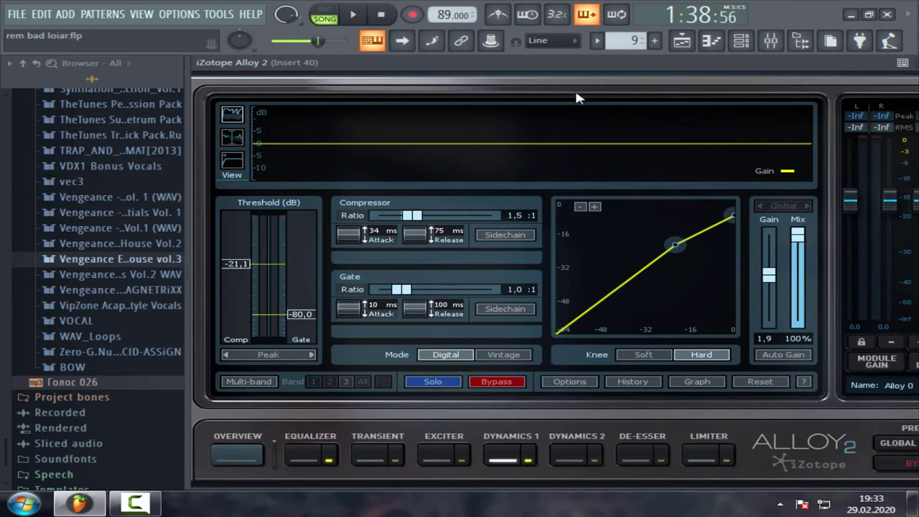
{"action": "mouse_move", "coordinate": [672, 63]}
{"action": "left_mouse_down"}
{"action": "mouse_move", "coordinate": [567, 77]}
{"action": "mouse_move", "coordinate": [679, 66]}
{"action": "left_mouse_up"}
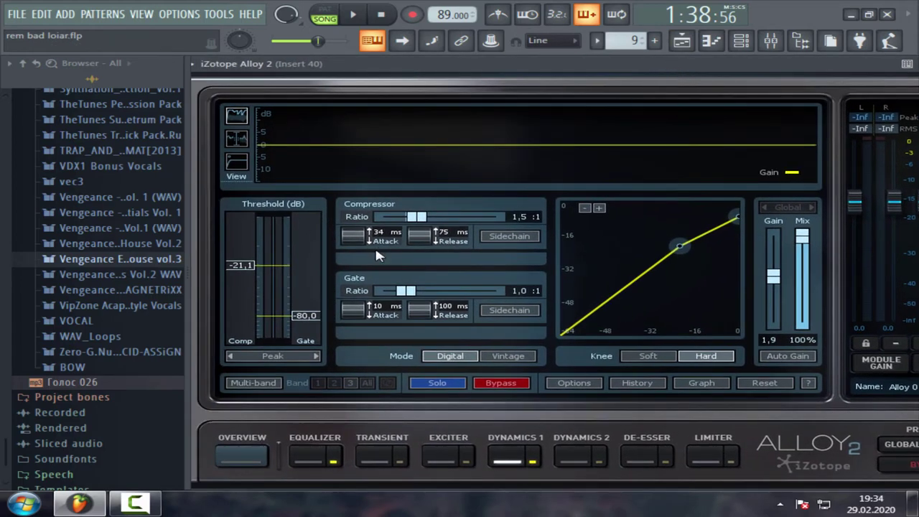
{"action": "left_click_drag", "start_coordinate": [612, 71], "coordinate": [507, 98]}
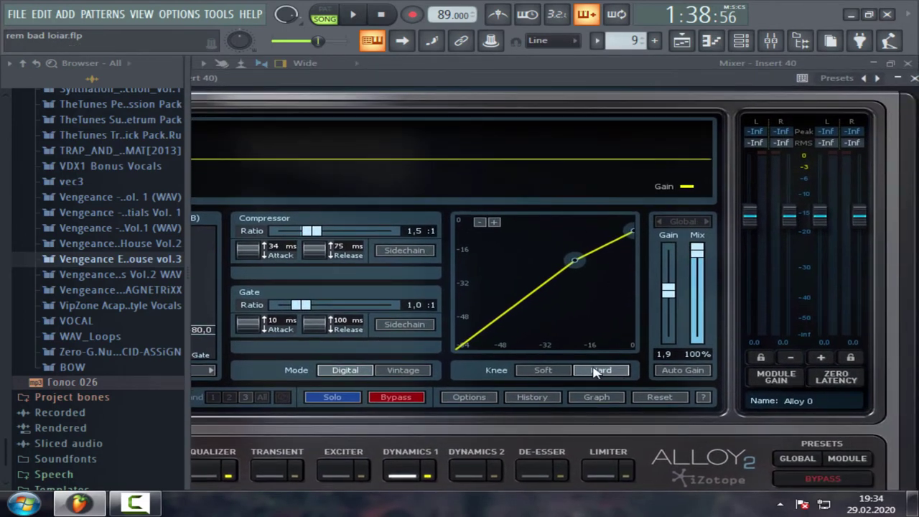
{"action": "left_click_drag", "start_coordinate": [703, 78], "coordinate": [666, 63]}
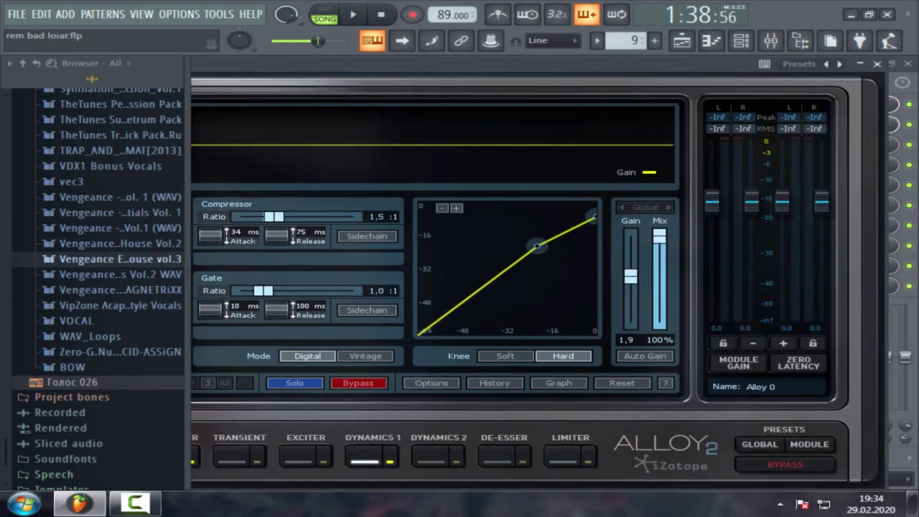
{"action": "left_click", "coordinate": [877, 64]}
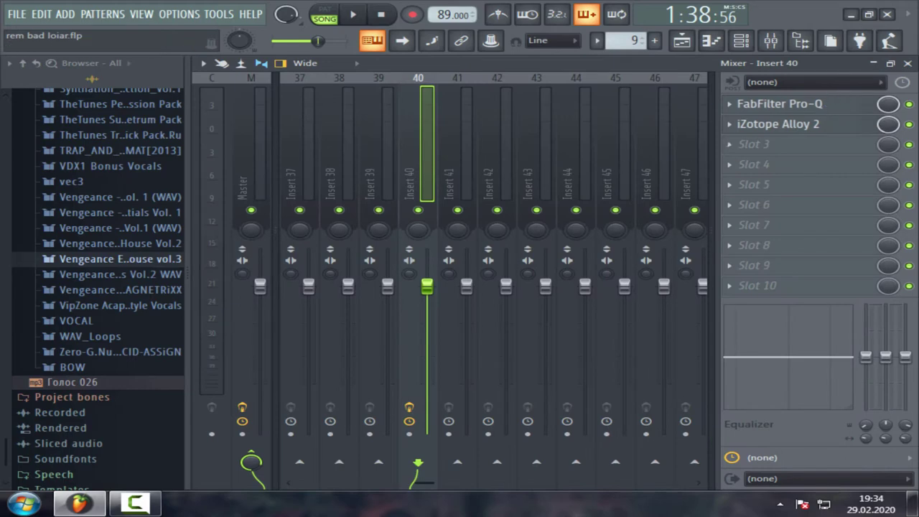
{"action": "left_click", "coordinate": [908, 63]}
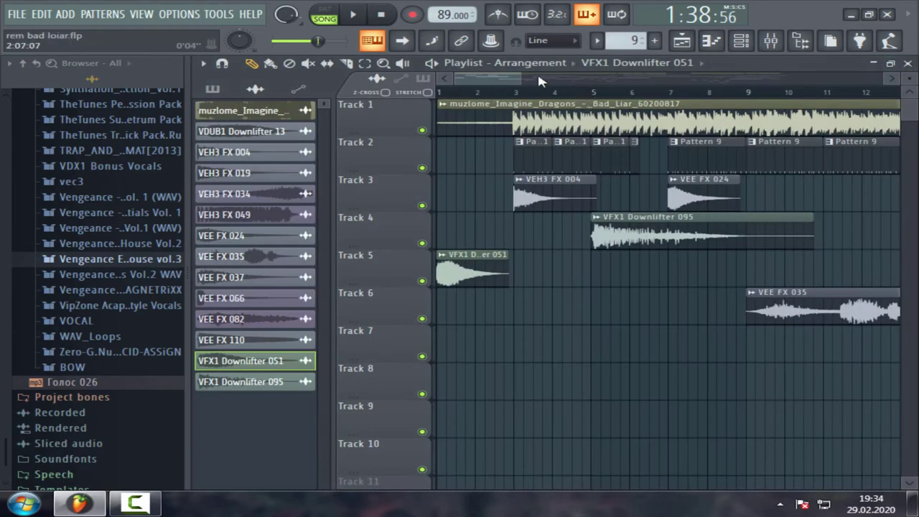
View the effects group in the channel rack, then set its channel filter to All
{"action": "left_click", "coordinate": [741, 41]}
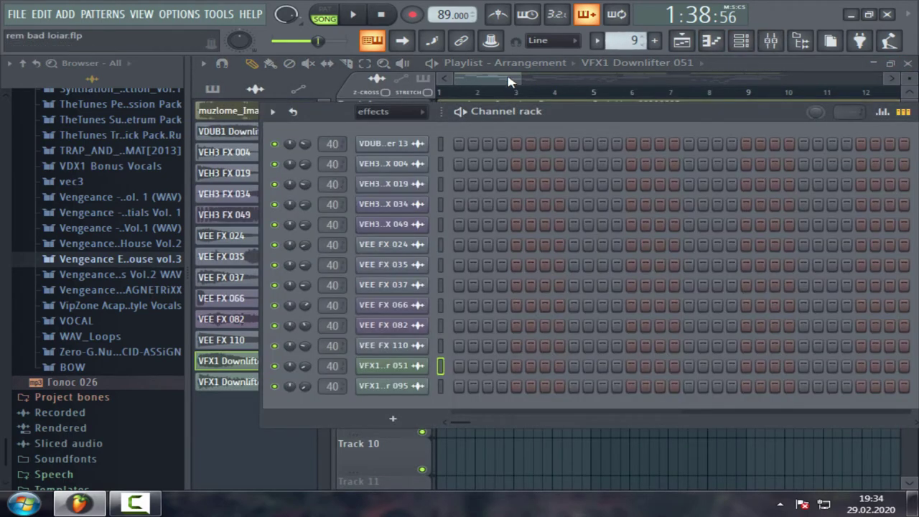
{"action": "left_click", "coordinate": [508, 81]}
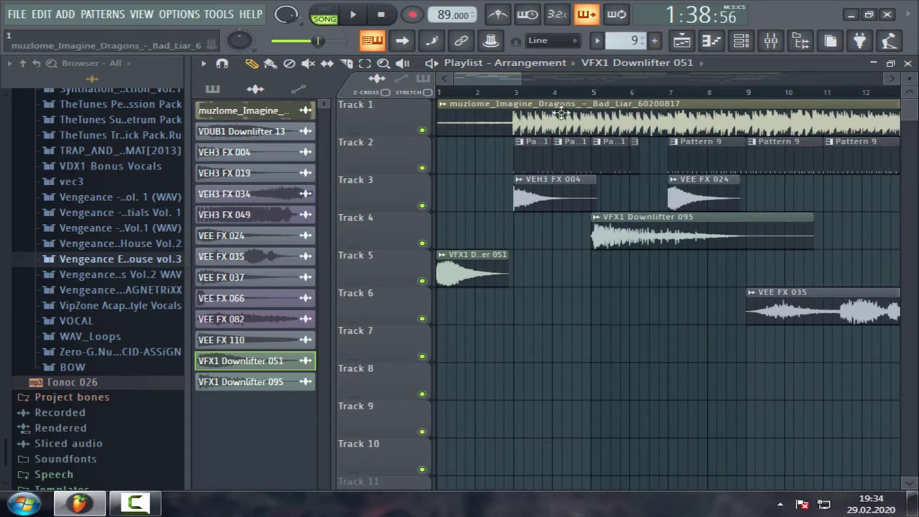
{"action": "left_click", "coordinate": [740, 40]}
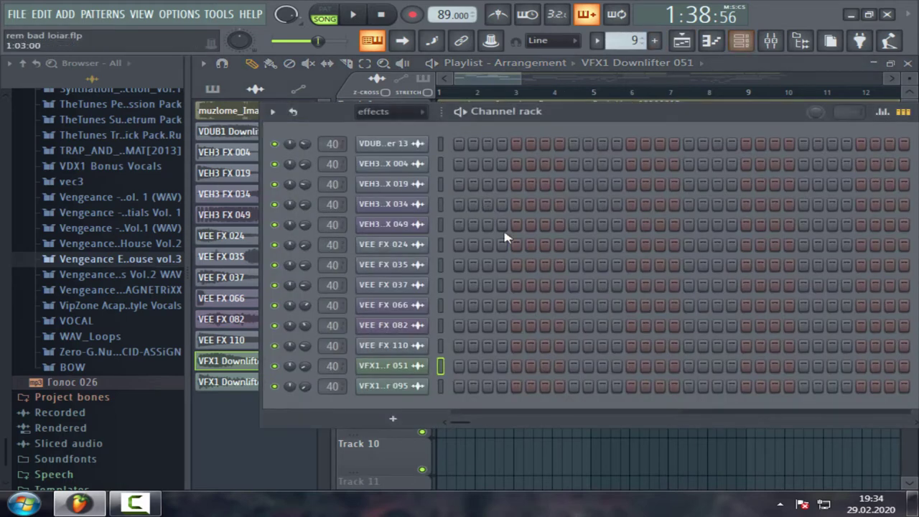
{"action": "left_click", "coordinate": [412, 114]}
{"action": "left_click", "coordinate": [366, 126]}
{"action": "left_click", "coordinate": [533, 75]}
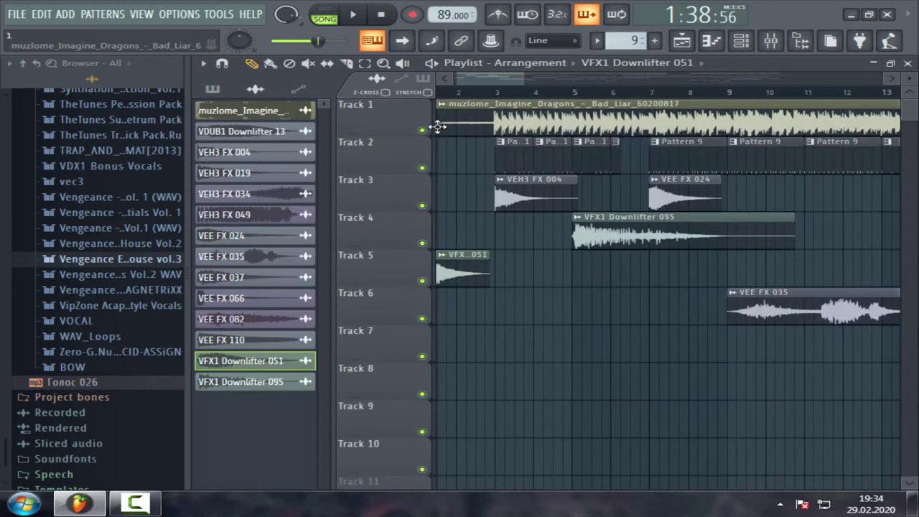
Solo Track 1, play its audio from bar 31, stop, and return the playback position to bar 31
{"action": "right_click", "coordinate": [421, 130]}
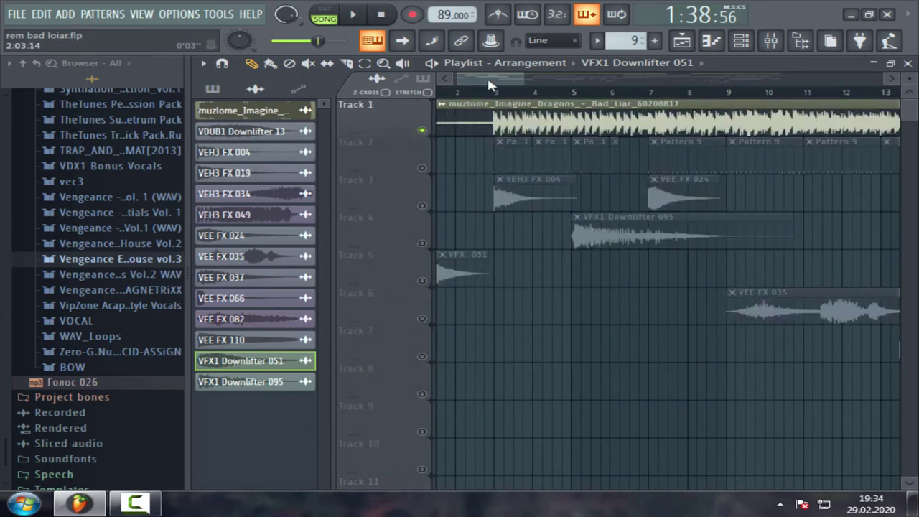
{"action": "left_click_drag", "start_coordinate": [488, 81], "coordinate": [641, 85]}
{"action": "left_click", "coordinate": [558, 92]}
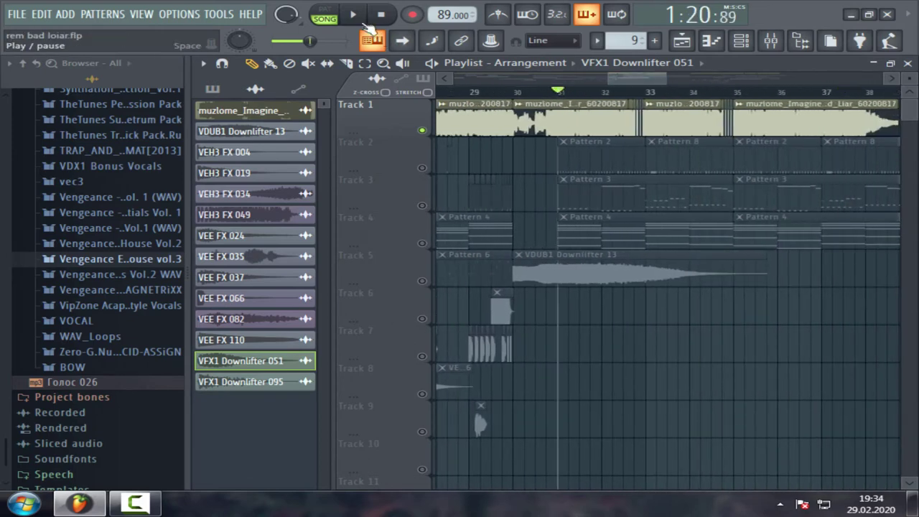
{"action": "left_click", "coordinate": [355, 17]}
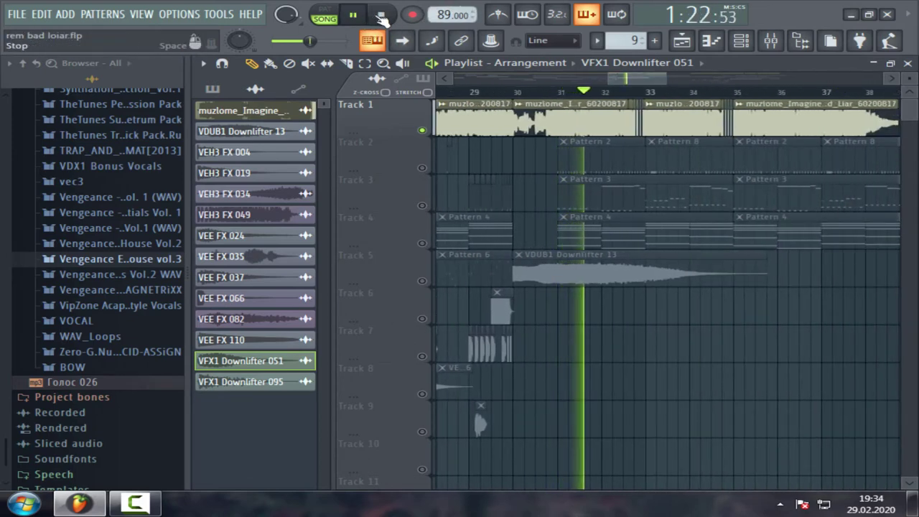
{"action": "left_click", "coordinate": [382, 16]}
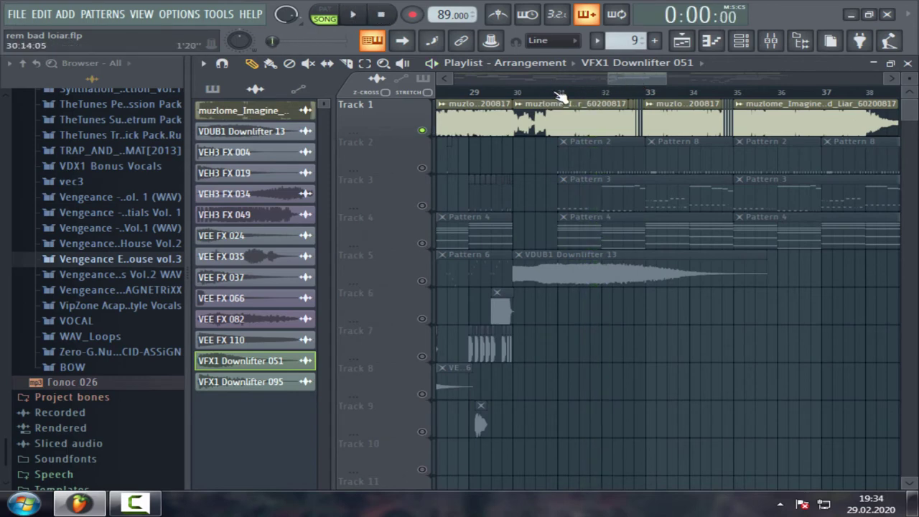
{"action": "left_click", "coordinate": [569, 93]}
Open the sampler settings of the muzlome_Imagine_Dragons Bad Liar audio channel from the channel rack
{"action": "left_click", "coordinate": [740, 41]}
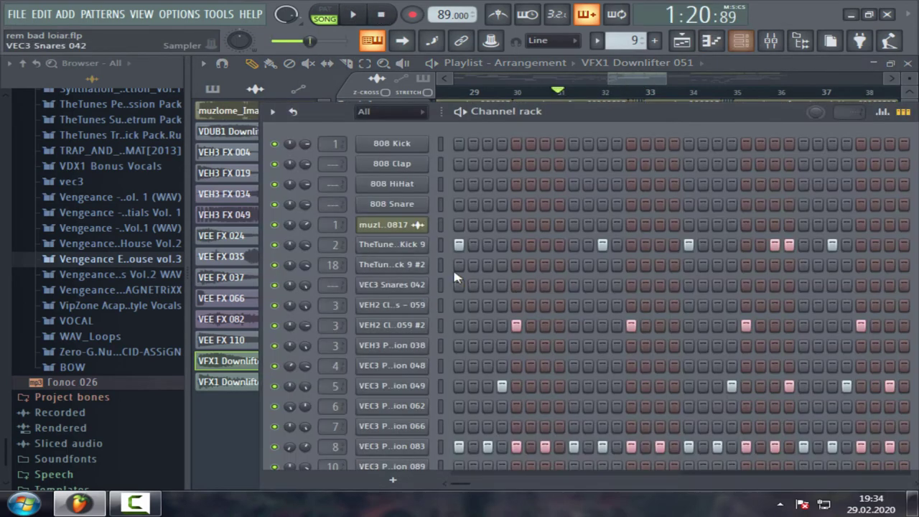
{"action": "left_click", "coordinate": [392, 224]}
{"action": "left_click_drag", "start_coordinate": [628, 170], "coordinate": [595, 123]}
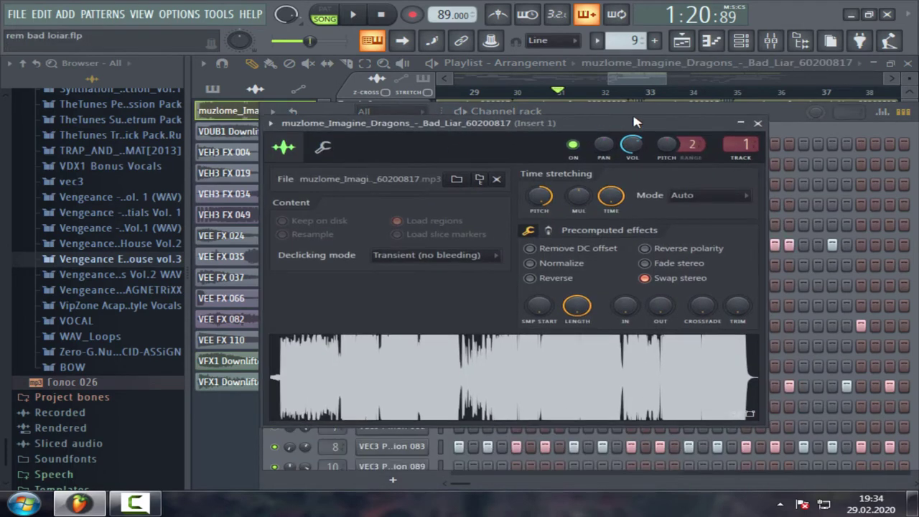
Open the mixer and examine the Dynamics 1 compressor settings of iZotope Alloy 2 on Insert 1, then close the plugin
{"action": "left_click", "coordinate": [770, 40]}
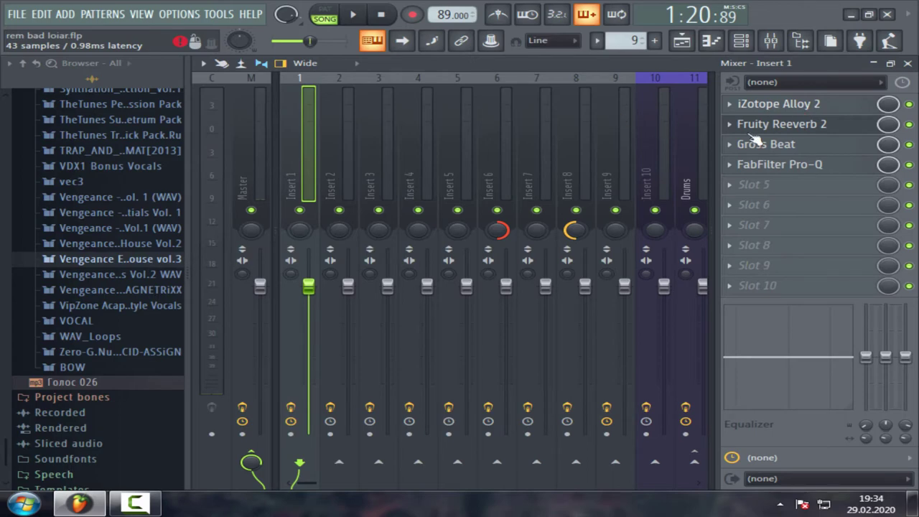
{"action": "left_click", "coordinate": [753, 104]}
{"action": "left_click_drag", "start_coordinate": [555, 86], "coordinate": [629, 71]}
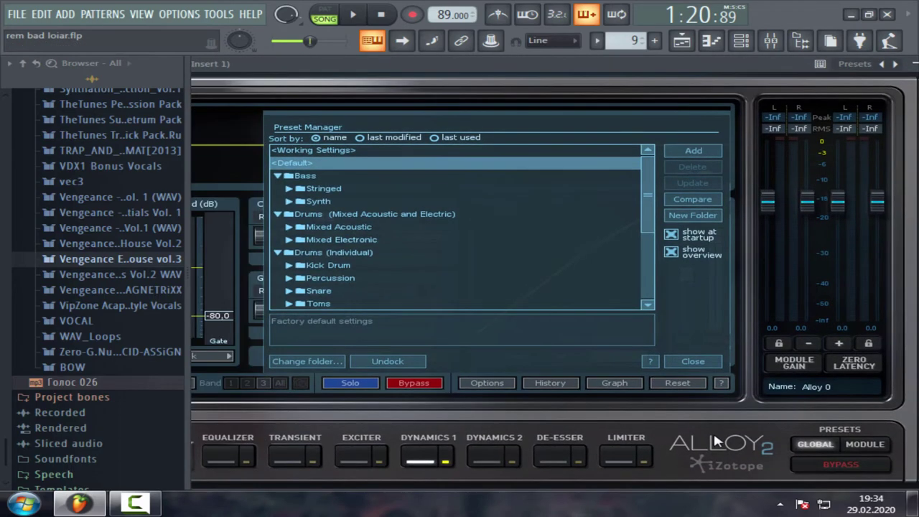
{"action": "left_click", "coordinate": [719, 361]}
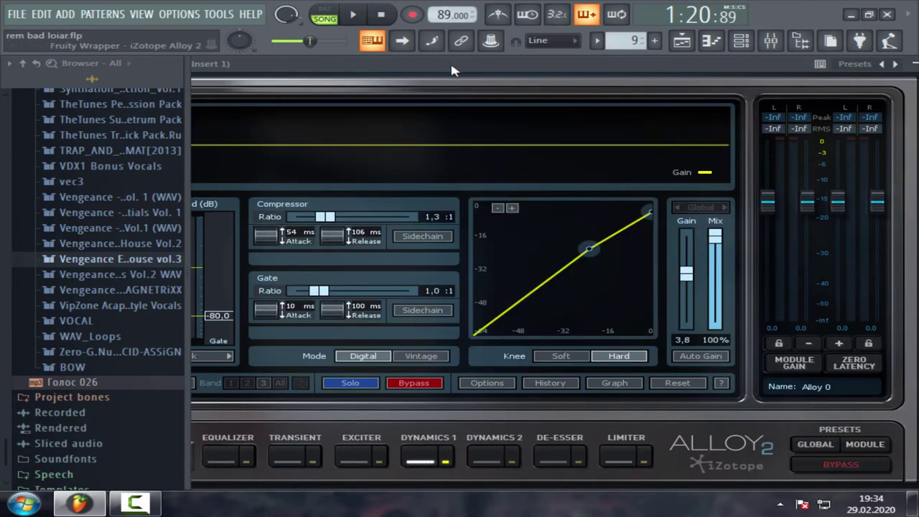
{"action": "left_click_drag", "start_coordinate": [452, 70], "coordinate": [516, 84]}
{"action": "left_click_drag", "start_coordinate": [722, 84], "coordinate": [772, 85]}
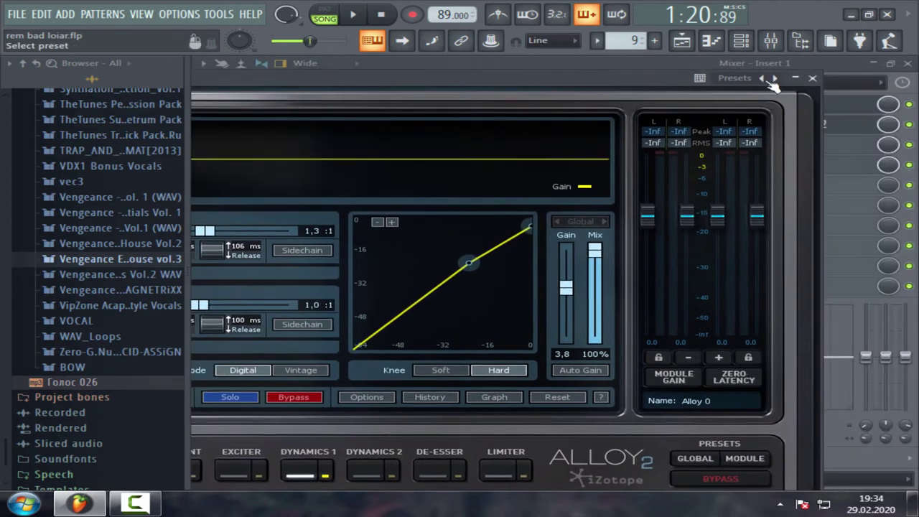
{"action": "left_click", "coordinate": [813, 79]}
Examine the Fruity Reeverb 2 settings and the Gross Beat Sidechain volume envelope on Insert 1, then close Gross Beat
{"action": "left_click", "coordinate": [803, 128]}
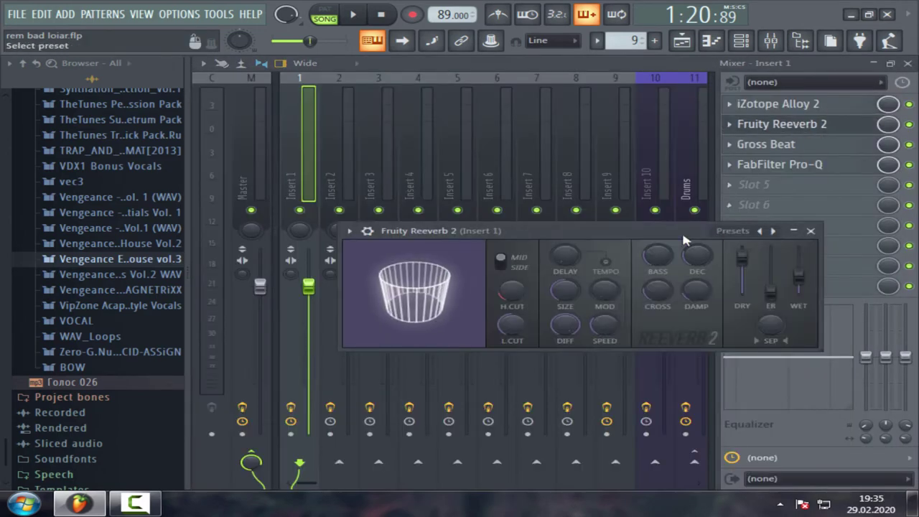
{"action": "left_click_drag", "start_coordinate": [649, 229], "coordinate": [631, 190]}
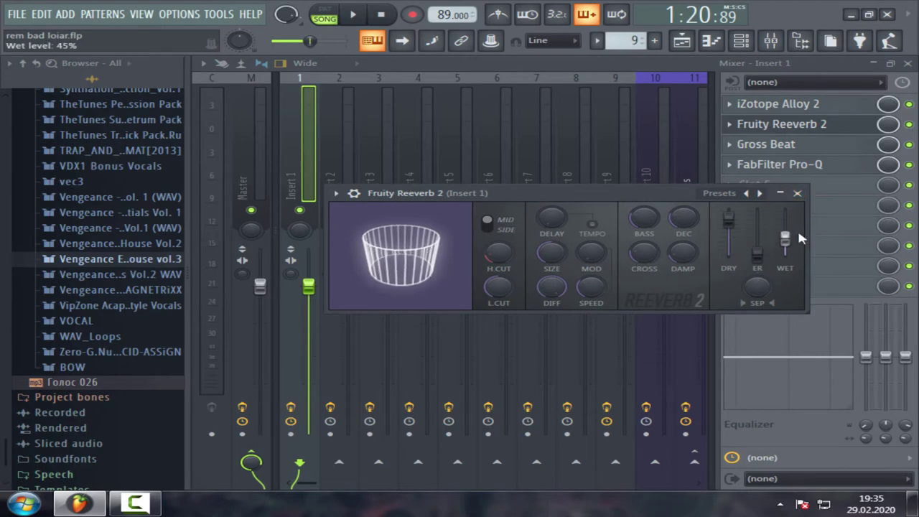
{"action": "left_click", "coordinate": [766, 144]}
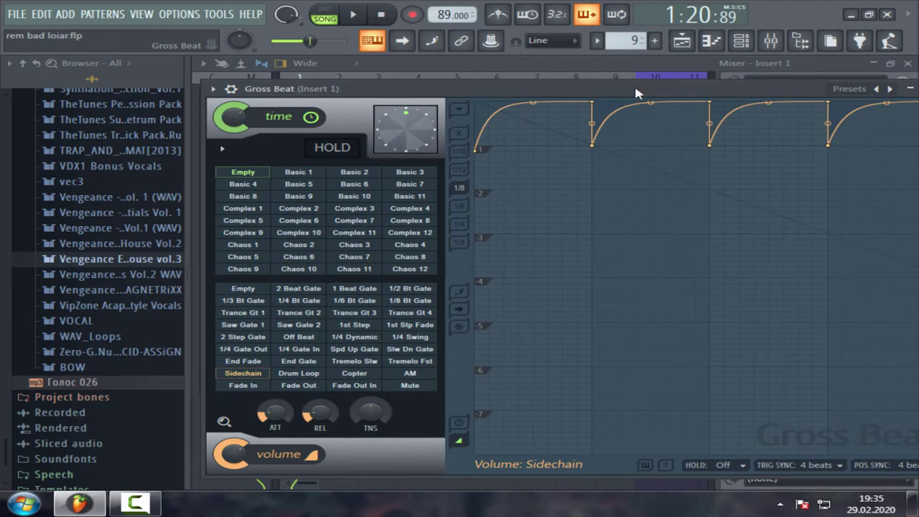
{"action": "left_click_drag", "start_coordinate": [635, 92], "coordinate": [577, 92]}
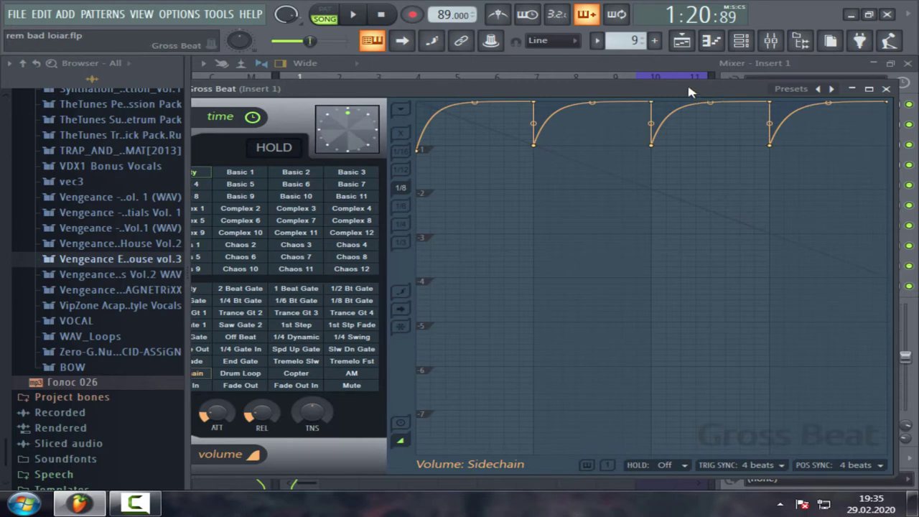
{"action": "left_click", "coordinate": [887, 89]}
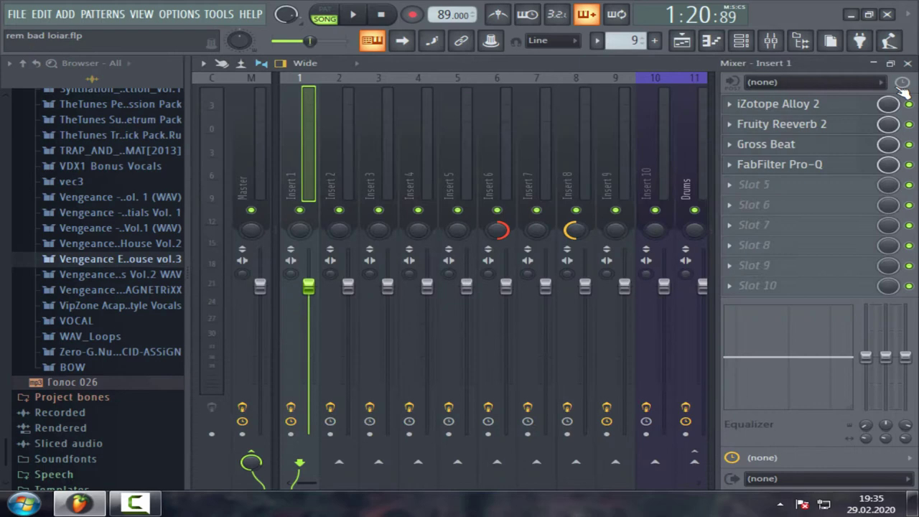
Examine the FabFilter Pro-Q curve on Insert 1, checking the values of its dip near 2.4 kHz, then close the plugin
{"action": "left_click", "coordinate": [789, 166]}
{"action": "left_click_drag", "start_coordinate": [460, 124], "coordinate": [511, 122]}
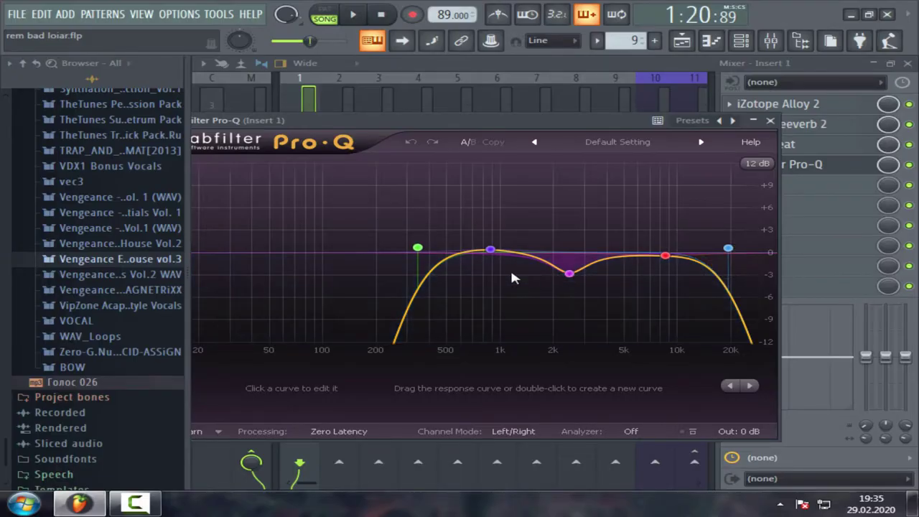
{"action": "mouse_move", "coordinate": [571, 274]}
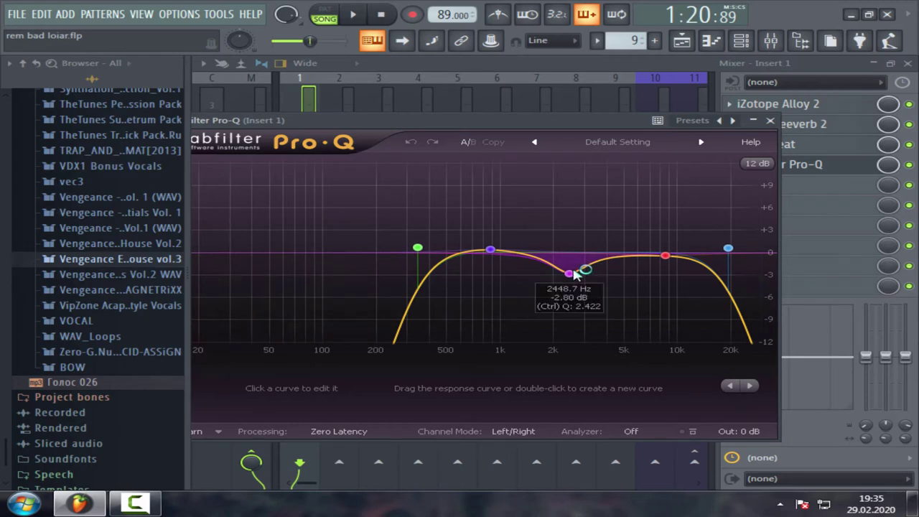
{"action": "left_click", "coordinate": [770, 121]}
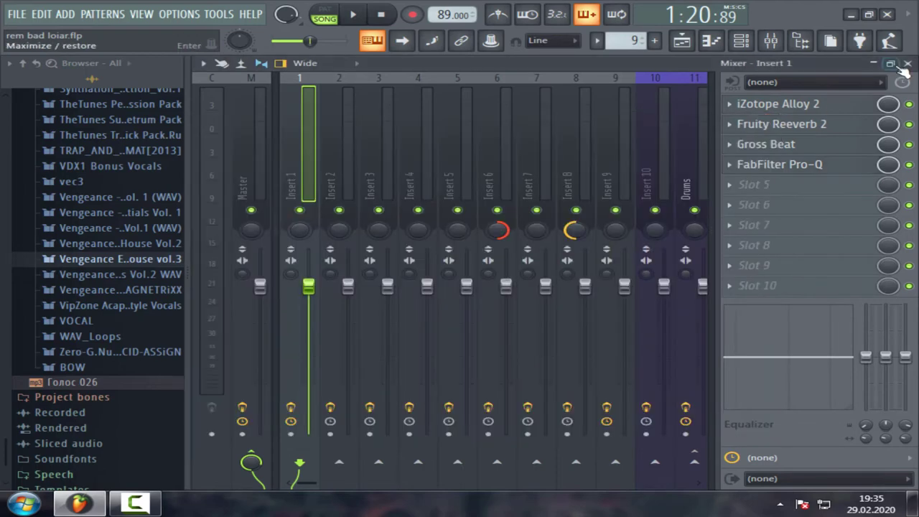
Close the mixer and the Bad Liar audio channel's sampler settings, then unsolo Track 1 in the playlist
{"action": "left_click", "coordinate": [874, 65]}
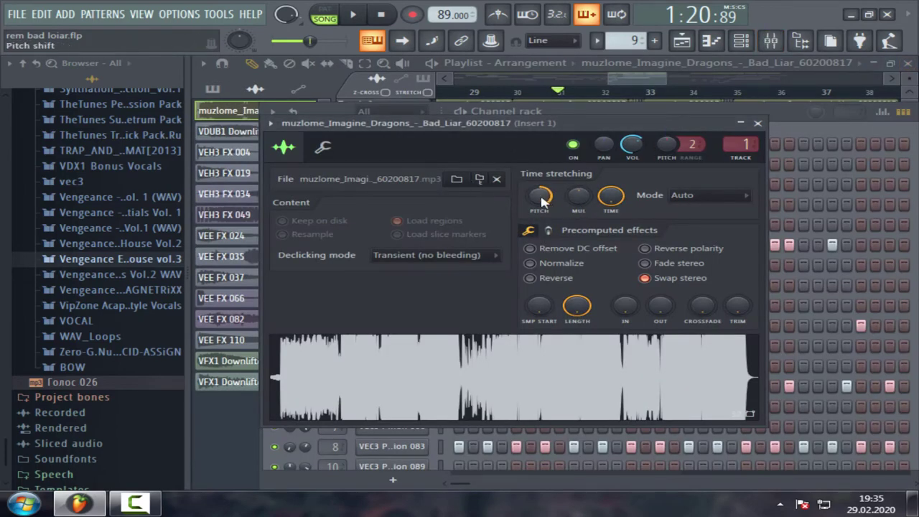
{"action": "left_click", "coordinate": [758, 123]}
{"action": "left_click", "coordinate": [631, 79]}
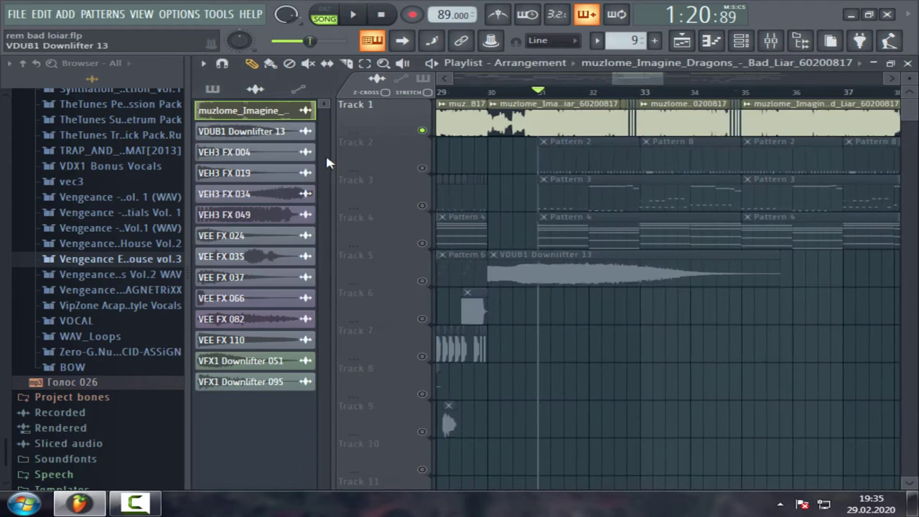
{"action": "right_click", "coordinate": [422, 131]}
Bring up the channel rack and examine the sampler settings of the TheTunes.Ru - Super Kick 9 channel, then close them
{"action": "left_click", "coordinate": [750, 45]}
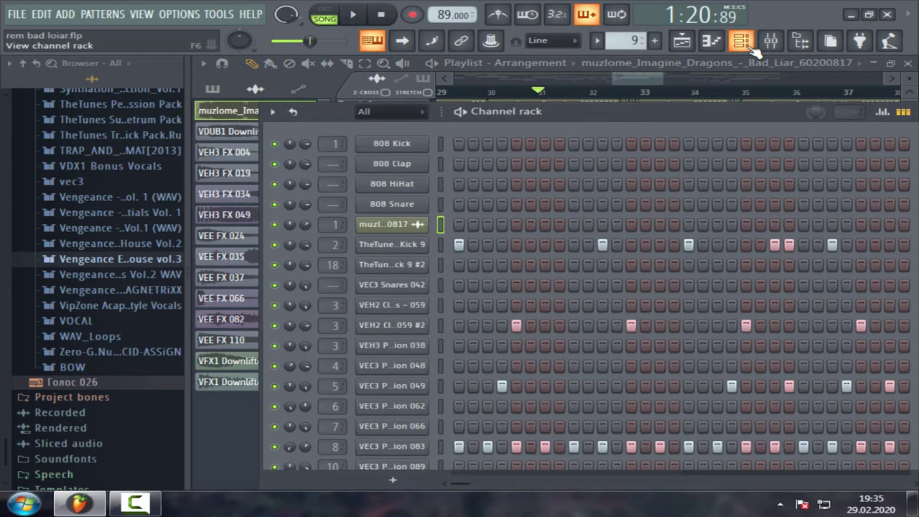
{"action": "left_click", "coordinate": [749, 45]}
{"action": "left_click", "coordinate": [749, 44]}
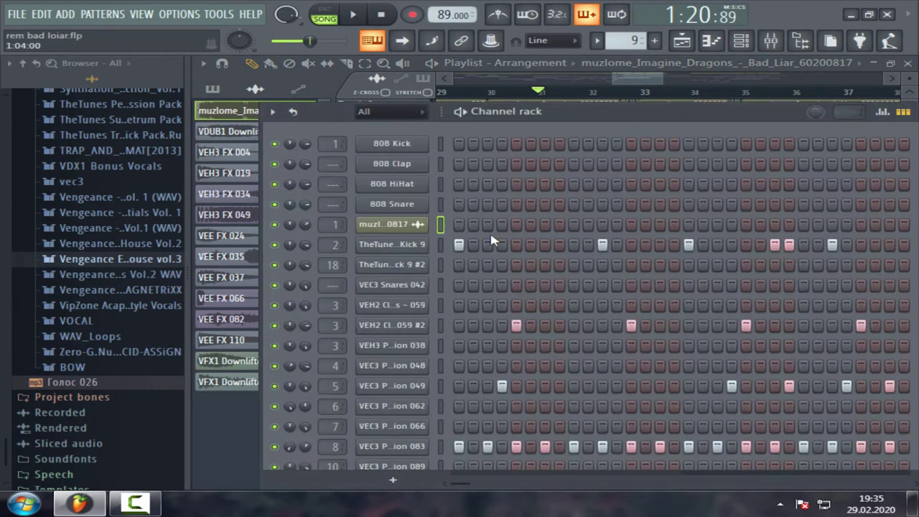
{"action": "left_click", "coordinate": [414, 249]}
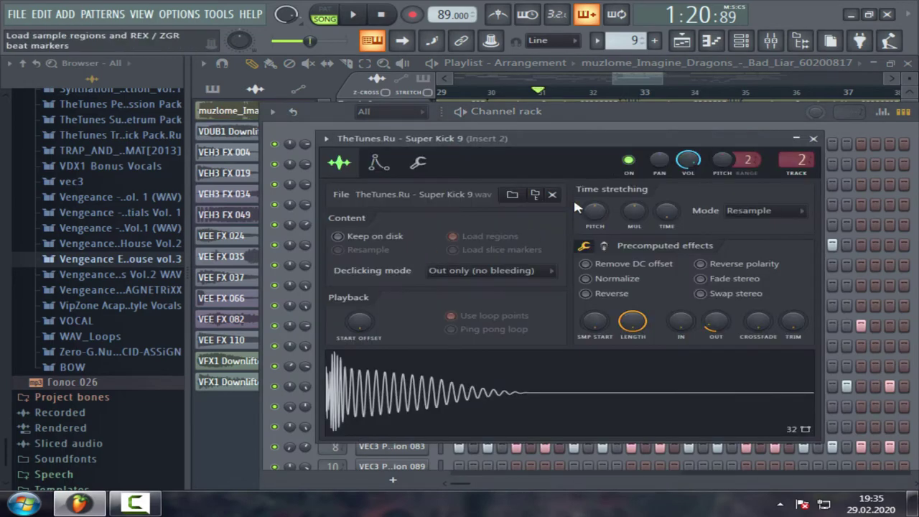
{"action": "left_click", "coordinate": [815, 139]}
{"action": "scroll", "coordinate": [574, 308], "scroll_direction": "down", "scroll_amount": 6}
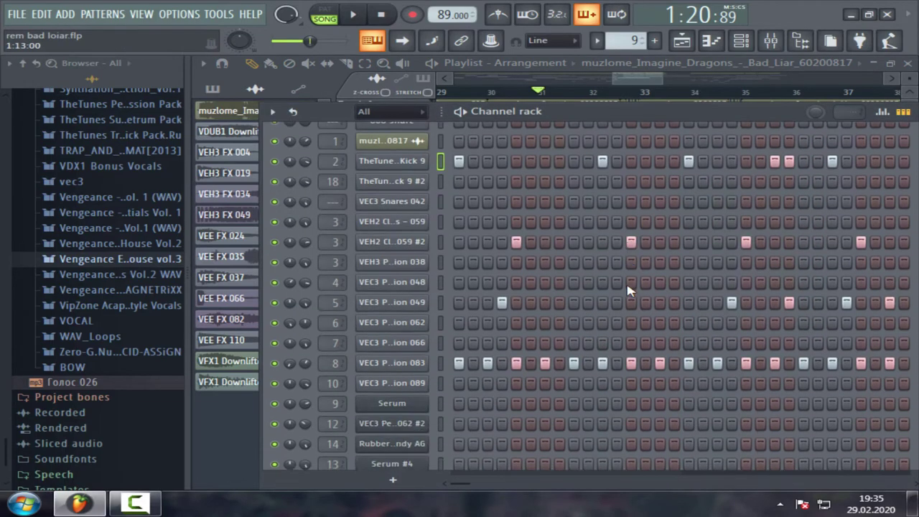
{"action": "scroll", "coordinate": [404, 209], "scroll_direction": "up", "scroll_amount": 3}
{"action": "left_click", "coordinate": [388, 187]}
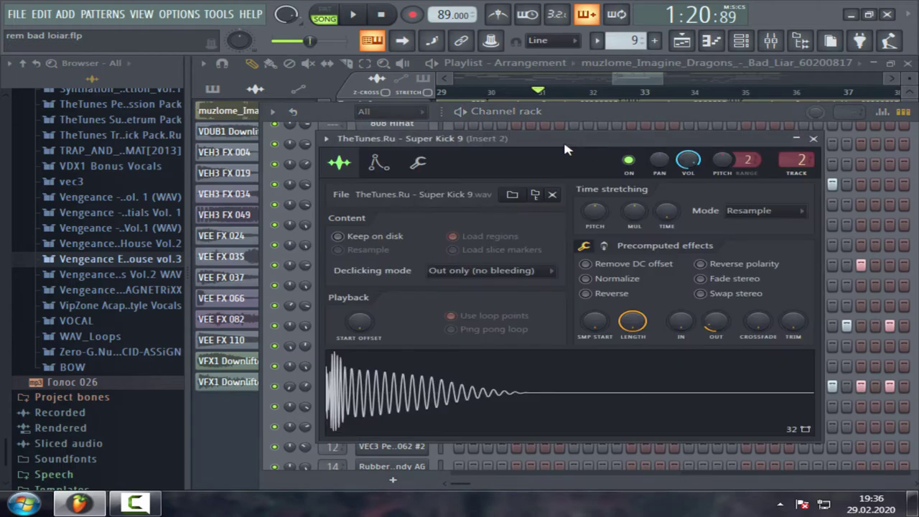
{"action": "left_click_drag", "start_coordinate": [563, 138], "coordinate": [572, 134]}
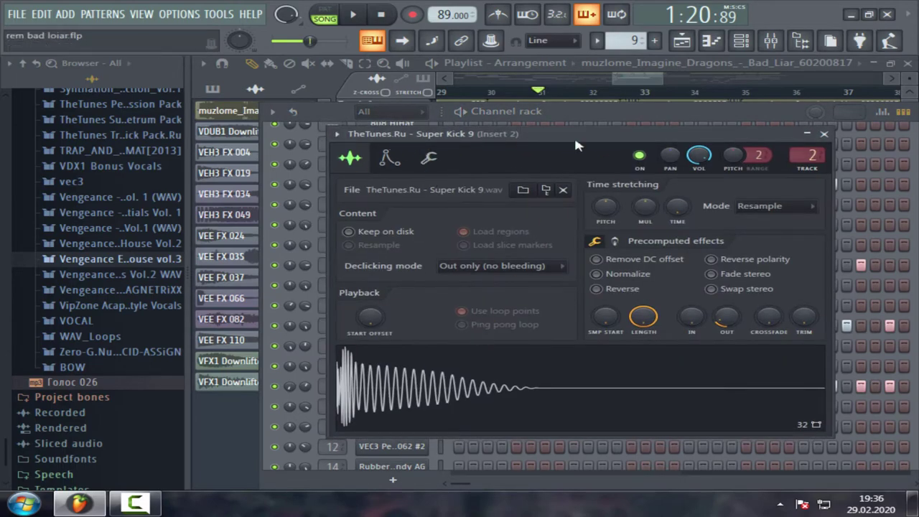
{"action": "left_click", "coordinate": [823, 134]}
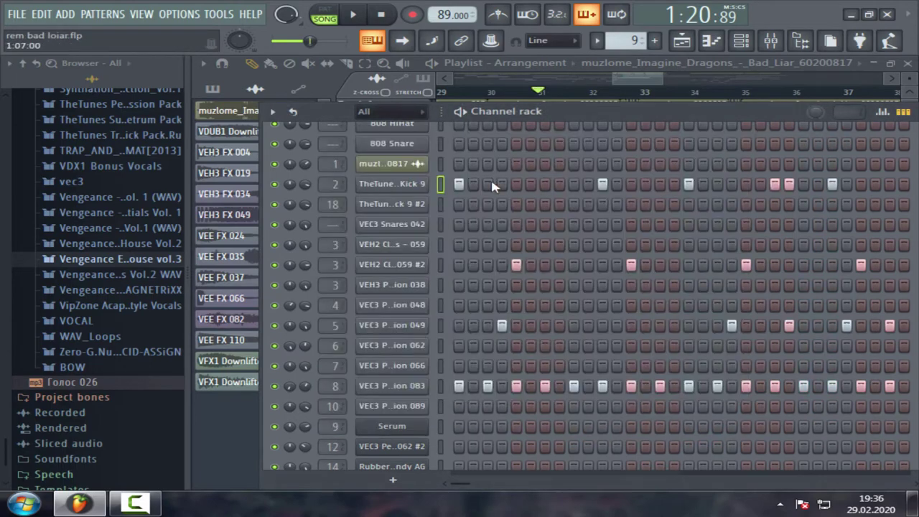
Examine the FabFilter Pro-Q curve on the Super Kick 9 channel's mixer track, Insert 2, then close the plugin, mixer and sampler settings
{"action": "left_click", "coordinate": [387, 181]}
{"action": "left_click", "coordinate": [770, 41]}
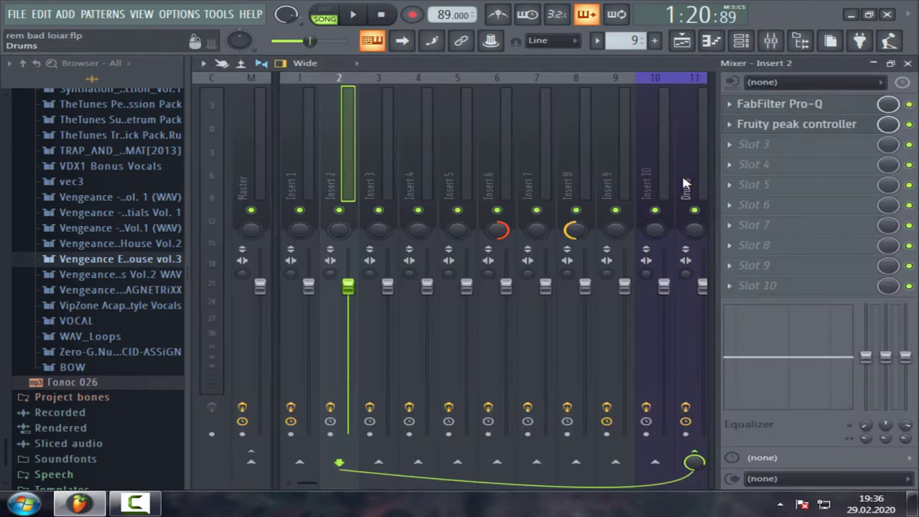
{"action": "left_click", "coordinate": [387, 194]}
{"action": "left_click", "coordinate": [328, 185]}
{"action": "left_click", "coordinate": [778, 104]}
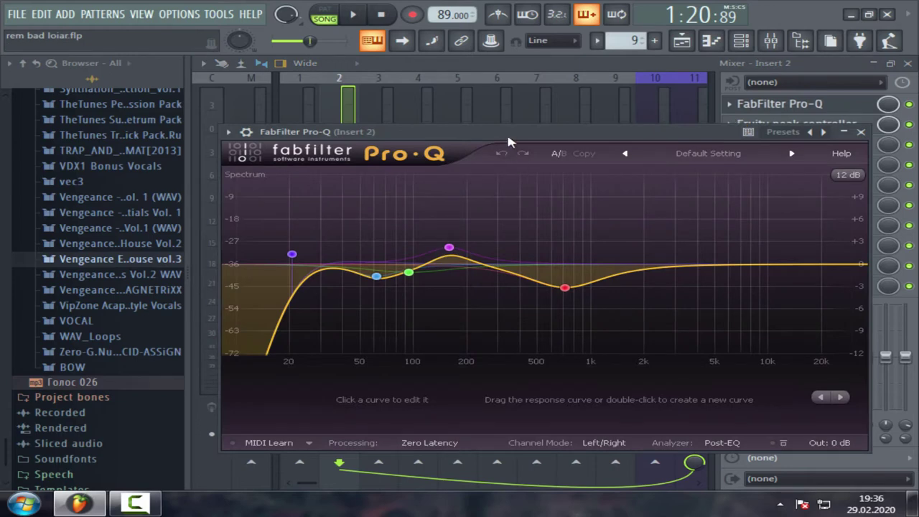
{"action": "mouse_move", "coordinate": [506, 131]}
{"action": "left_mouse_down"}
{"action": "mouse_move", "coordinate": [535, 126]}
{"action": "mouse_move", "coordinate": [494, 126]}
{"action": "left_mouse_up"}
{"action": "mouse_move", "coordinate": [442, 246]}
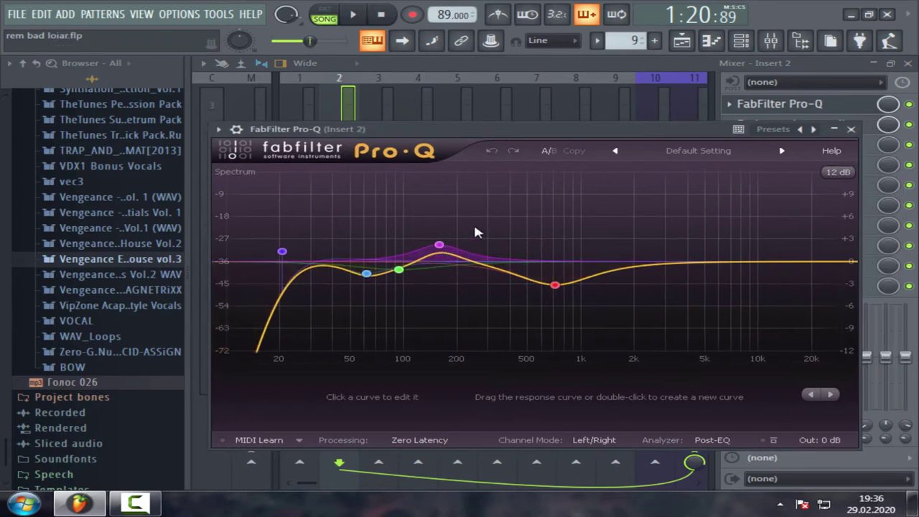
{"action": "double_click", "coordinate": [538, 283]}
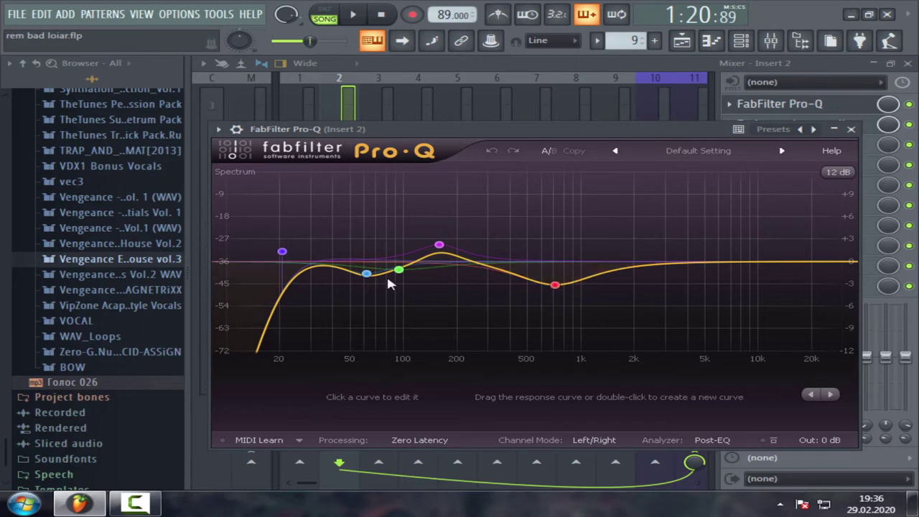
{"action": "double_click", "coordinate": [382, 274]}
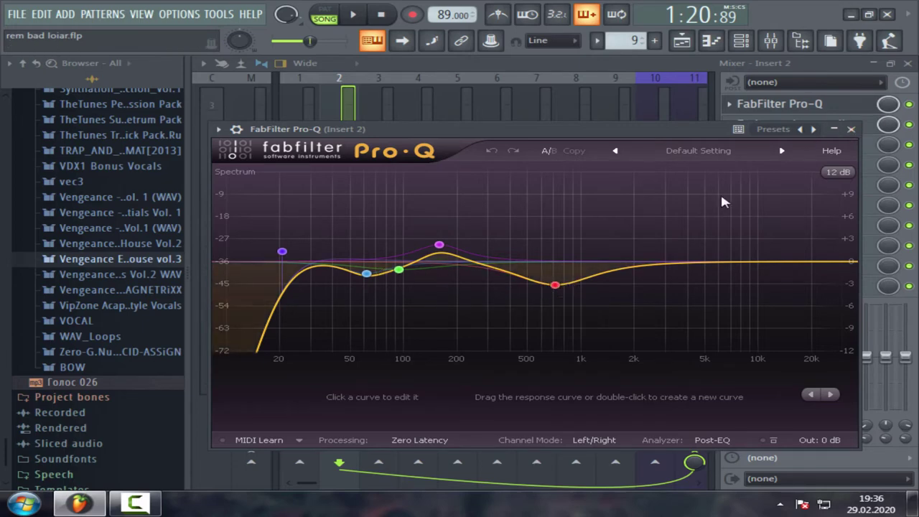
{"action": "left_click", "coordinate": [908, 63]}
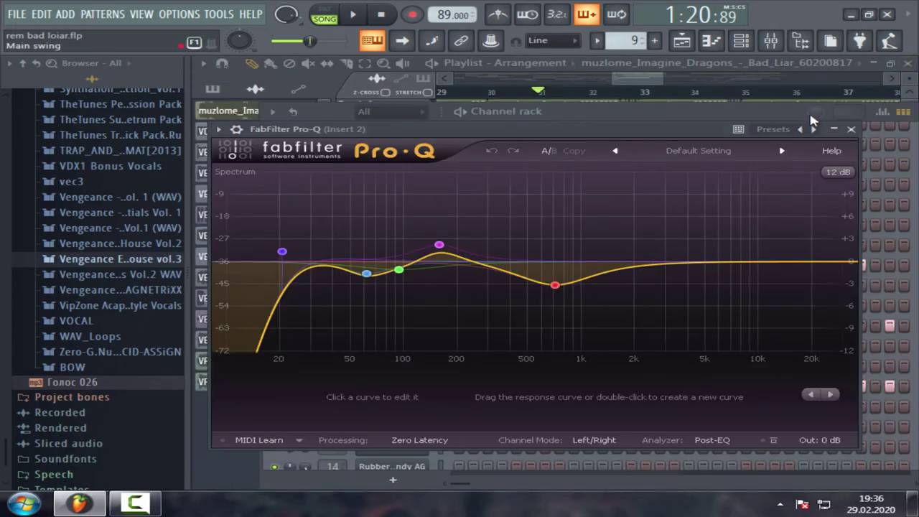
{"action": "left_click", "coordinate": [850, 130]}
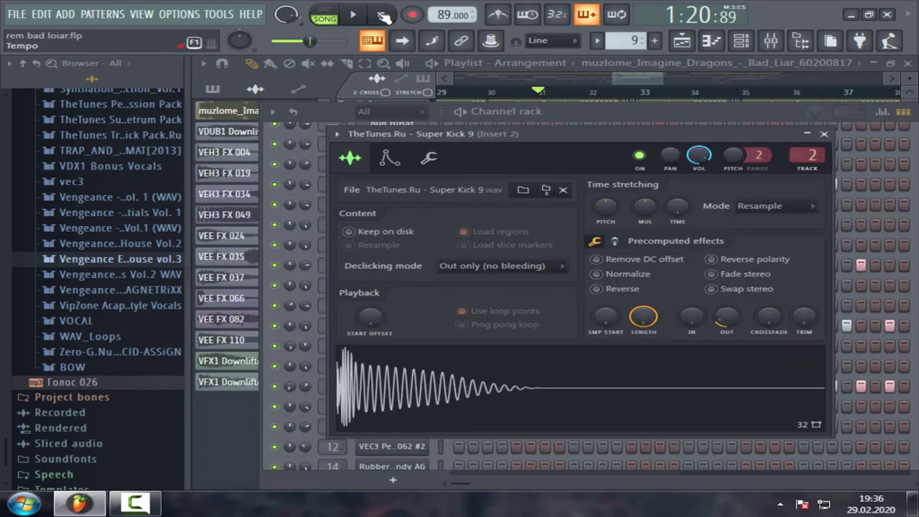
{"action": "left_click", "coordinate": [823, 133]}
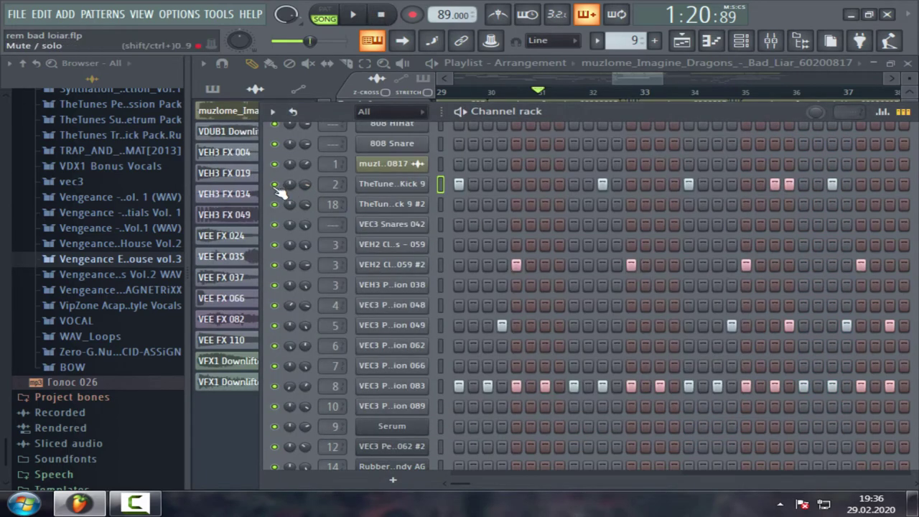
Solo the Super Kick 9 channel and play its pattern in pattern mode
{"action": "right_click", "coordinate": [273, 184]}
{"action": "left_click", "coordinate": [325, 14]}
{"action": "left_click", "coordinate": [349, 16]}
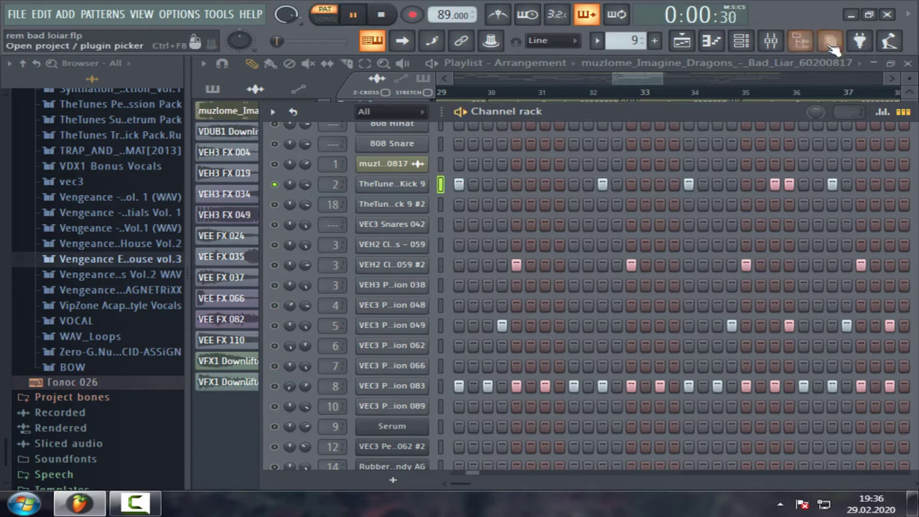
Compare the kick's sound with and without FabFilter Pro-Q on Insert 2 during playback, then close the mixer
{"action": "left_click", "coordinate": [770, 40]}
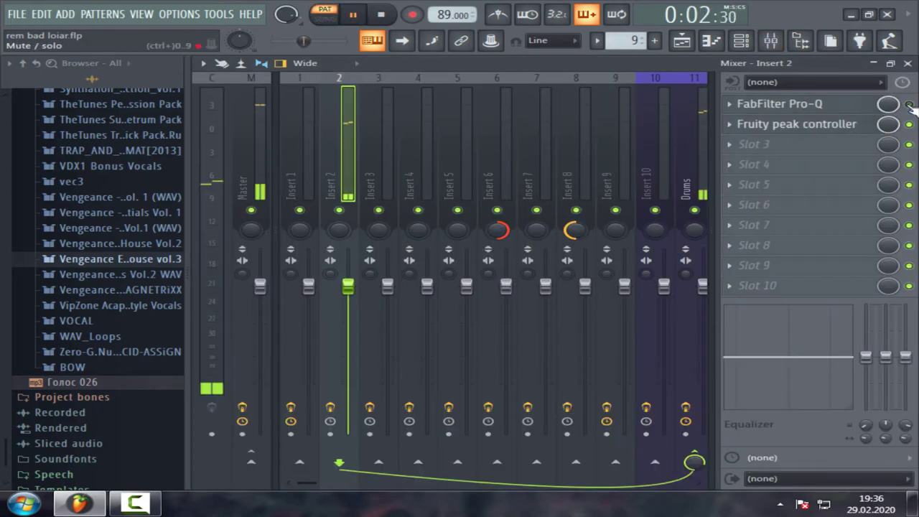
{"action": "left_click", "coordinate": [909, 105]}
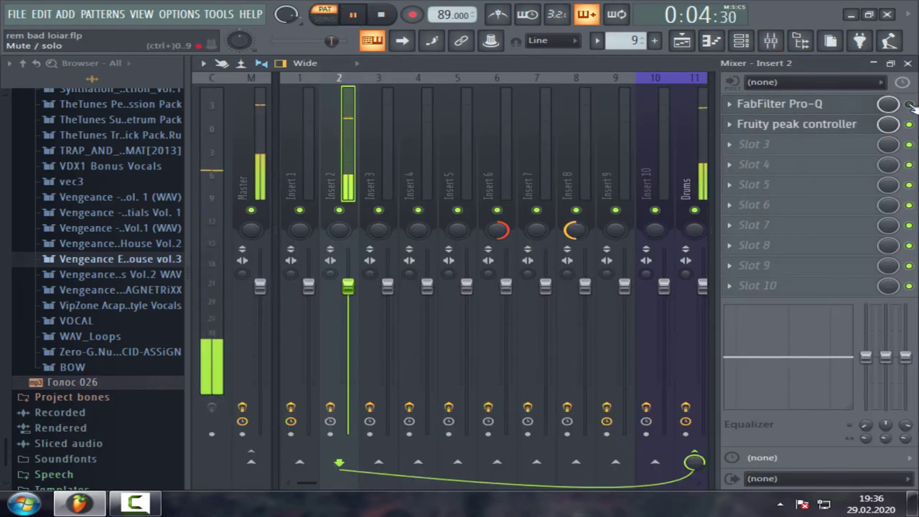
{"action": "left_click", "coordinate": [907, 63]}
Stop playback and unsolo the Super Kick 9 channel in the channel rack
{"action": "left_click", "coordinate": [381, 14]}
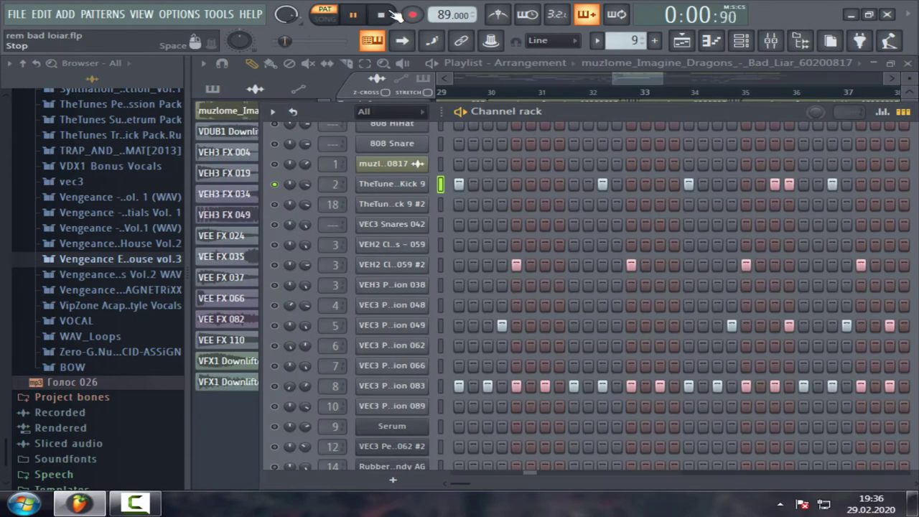
{"action": "right_click", "coordinate": [273, 183]}
{"action": "left_click", "coordinate": [285, 189]}
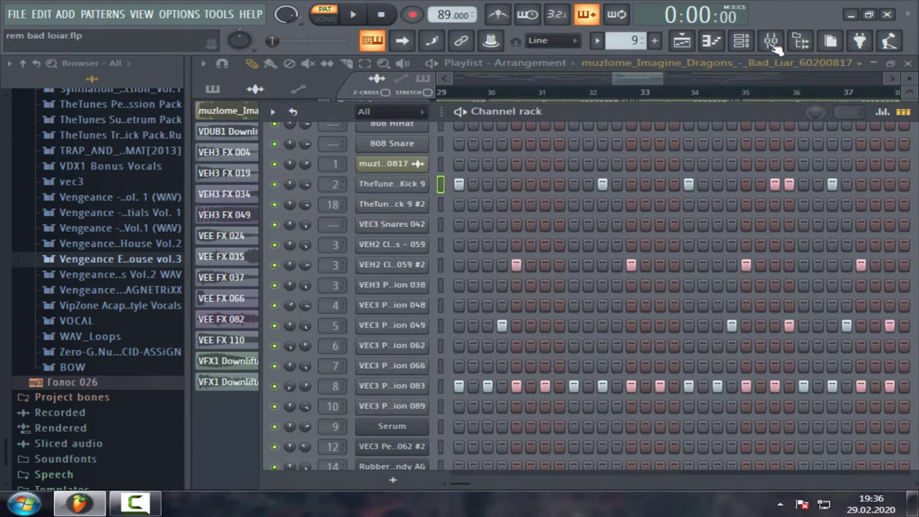
Examine the FabFilter Pro-Q curve on the kick's mixer track, Insert 2, once more, then close the plugin and the mixer
{"action": "left_click", "coordinate": [770, 41]}
{"action": "left_click", "coordinate": [775, 114]}
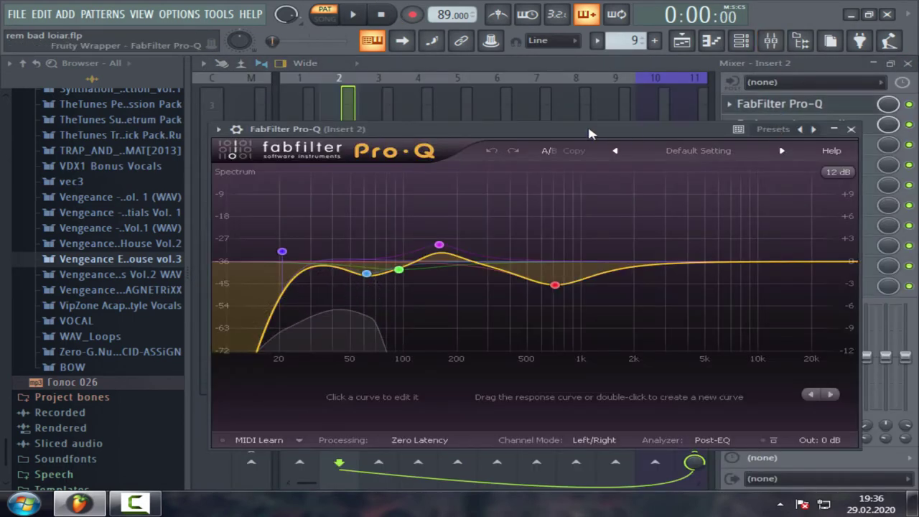
{"action": "left_click_drag", "start_coordinate": [587, 125], "coordinate": [594, 127]}
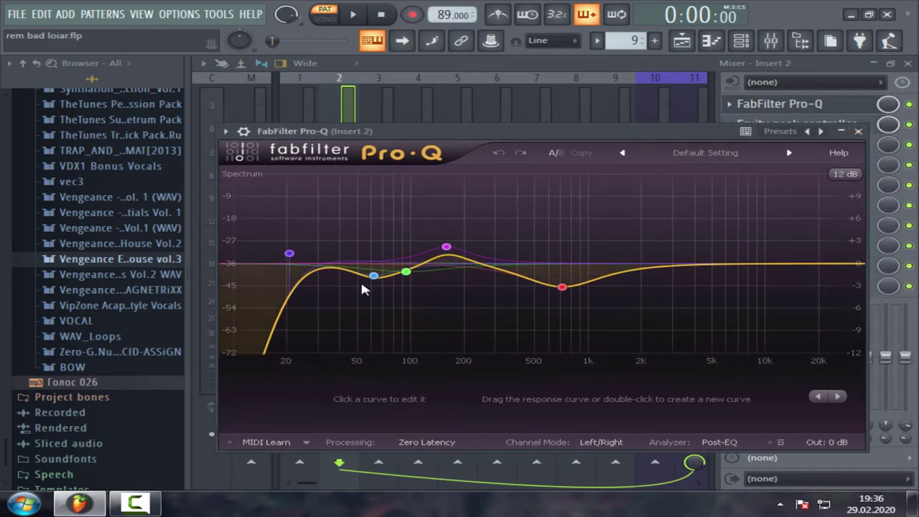
{"action": "mouse_move", "coordinate": [446, 251]}
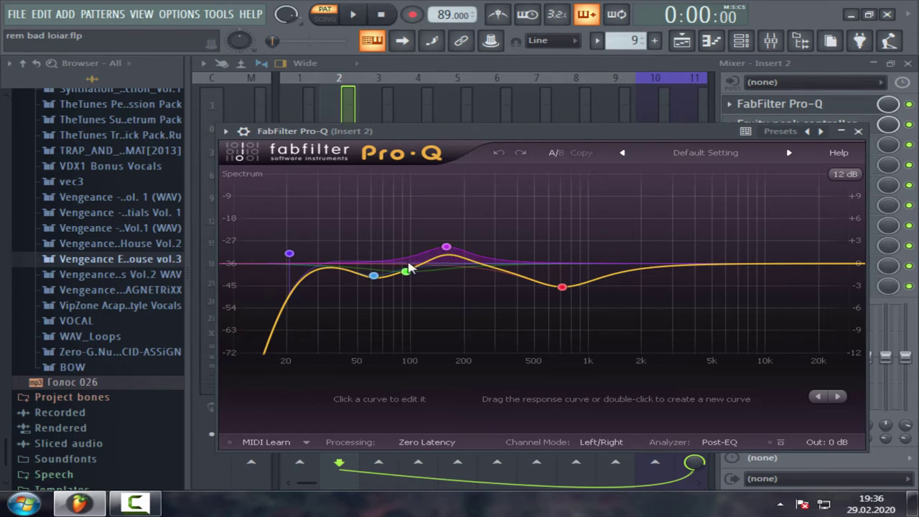
{"action": "left_click", "coordinate": [867, 132]}
{"action": "left_click", "coordinate": [907, 63]}
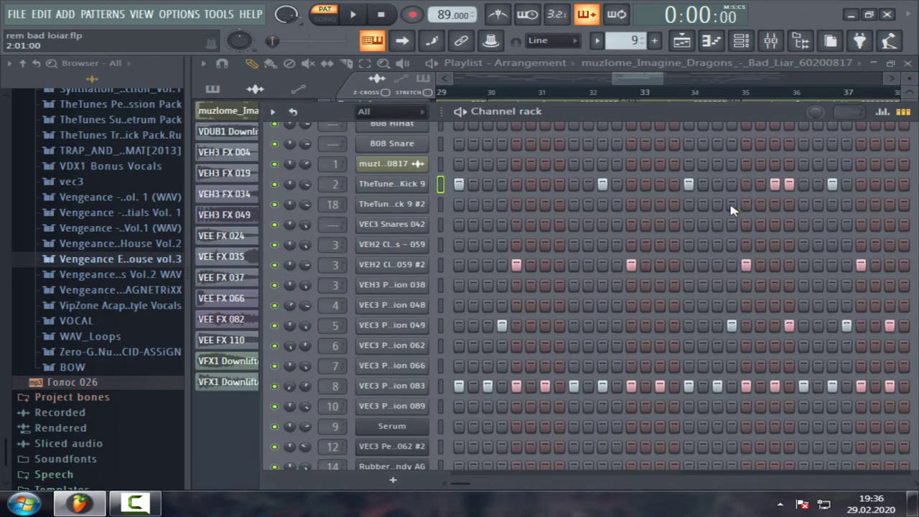
View the sample settings of the VEH2 Claps - 059 #2 channel and bring up its mixer track, Insert 3
{"action": "left_click", "coordinate": [407, 272]}
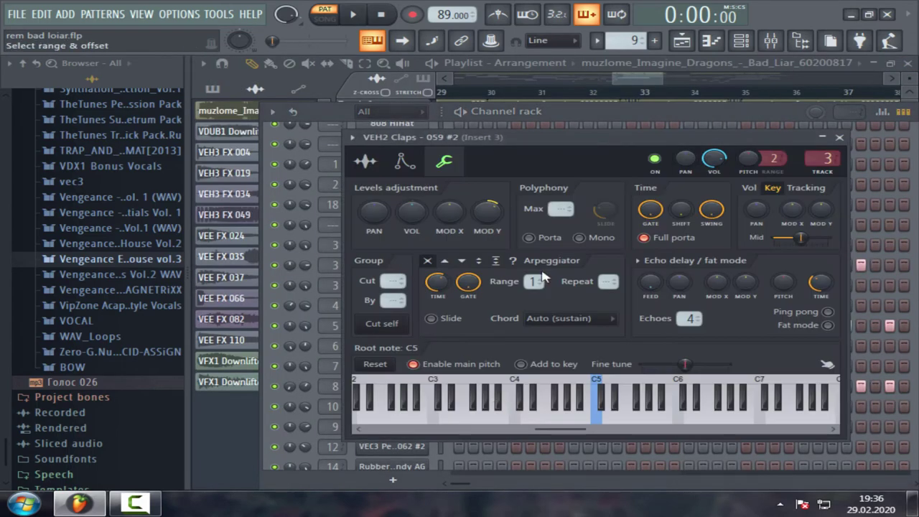
{"action": "left_click", "coordinate": [365, 161]}
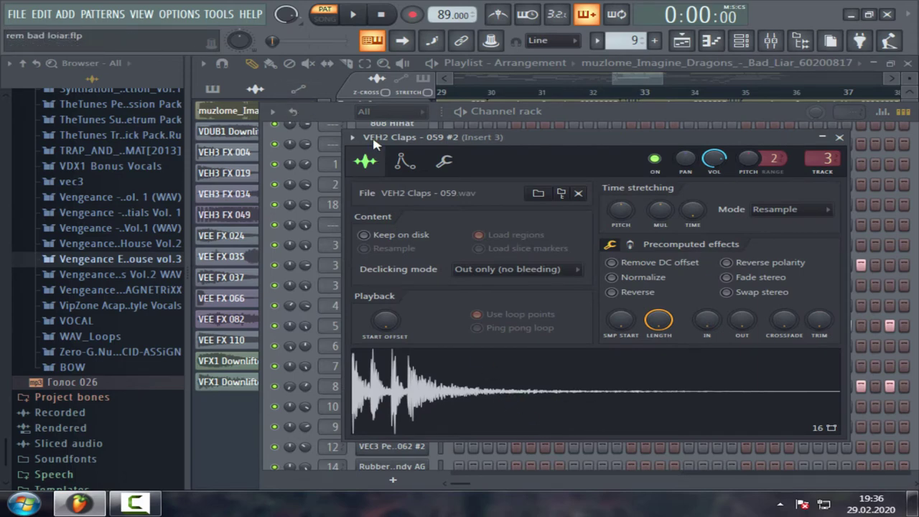
{"action": "left_click", "coordinate": [782, 43]}
{"action": "left_click", "coordinate": [782, 43]}
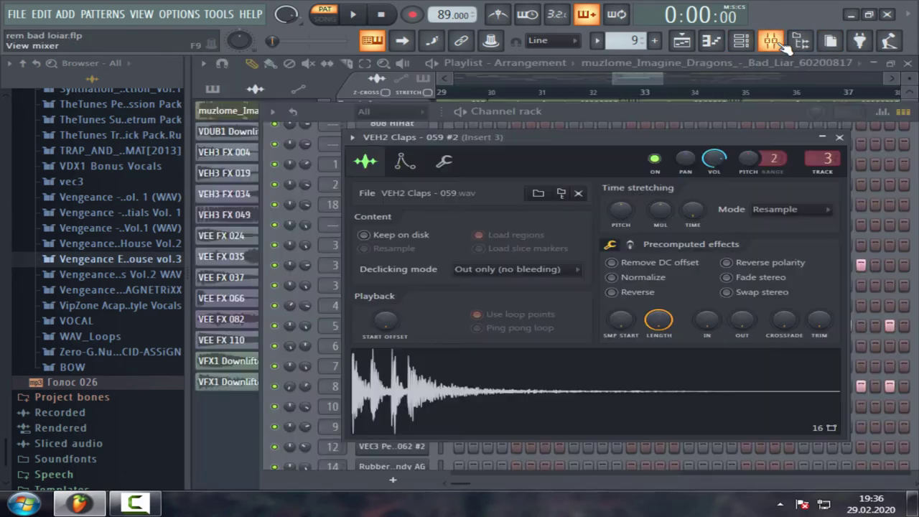
{"action": "left_click", "coordinate": [784, 45]}
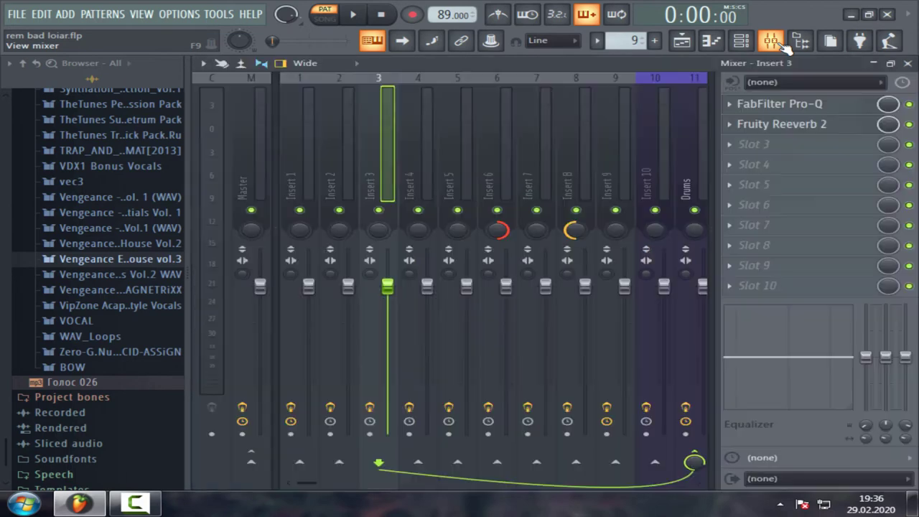
Examine the FabFilter Pro-Q curve on Insert 3 and the clap channel's miscellaneous settings, then close the mixer and sampler
{"action": "left_click", "coordinate": [822, 128]}
{"action": "left_click", "coordinate": [694, 143]}
{"action": "left_click", "coordinate": [777, 104]}
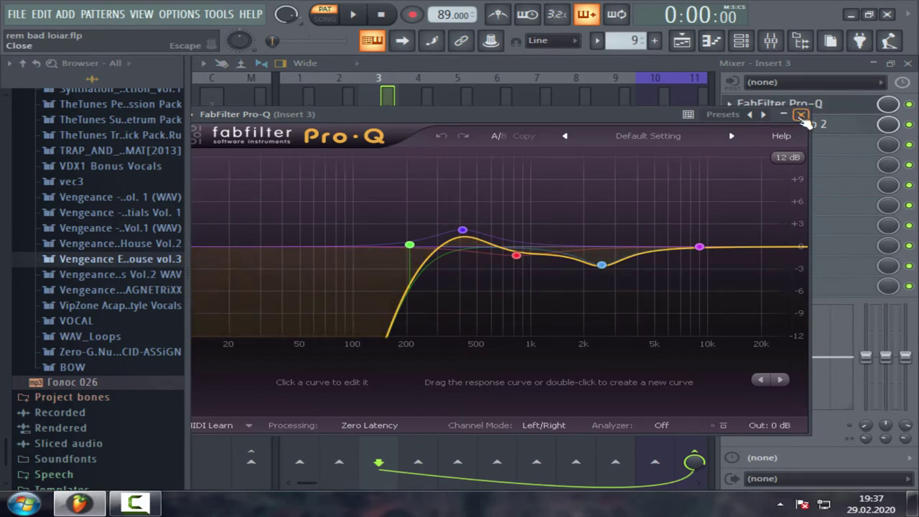
{"action": "left_click", "coordinate": [801, 117]}
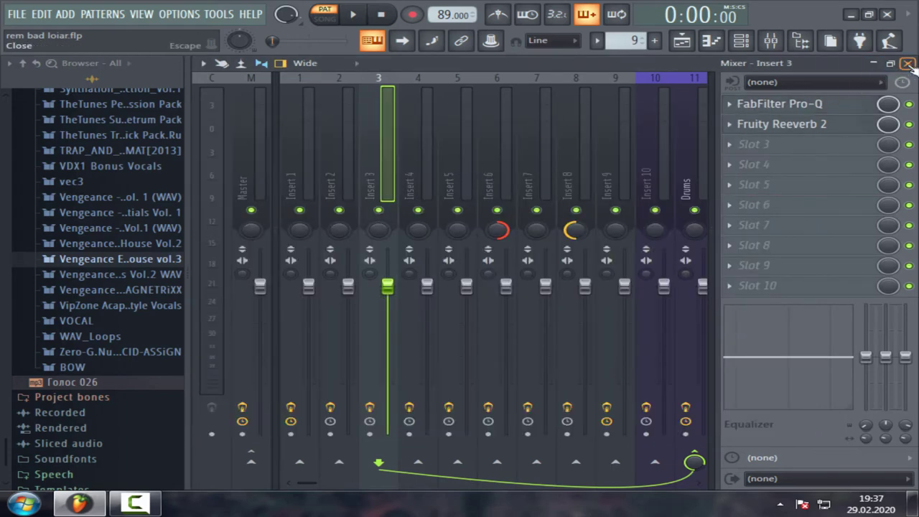
{"action": "left_click", "coordinate": [872, 65]}
{"action": "left_click", "coordinate": [445, 161]}
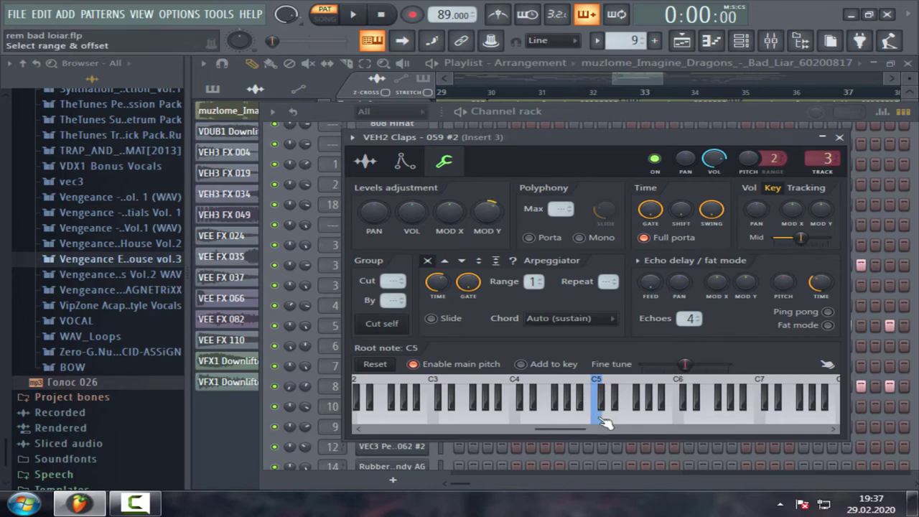
{"action": "left_click", "coordinate": [850, 142]}
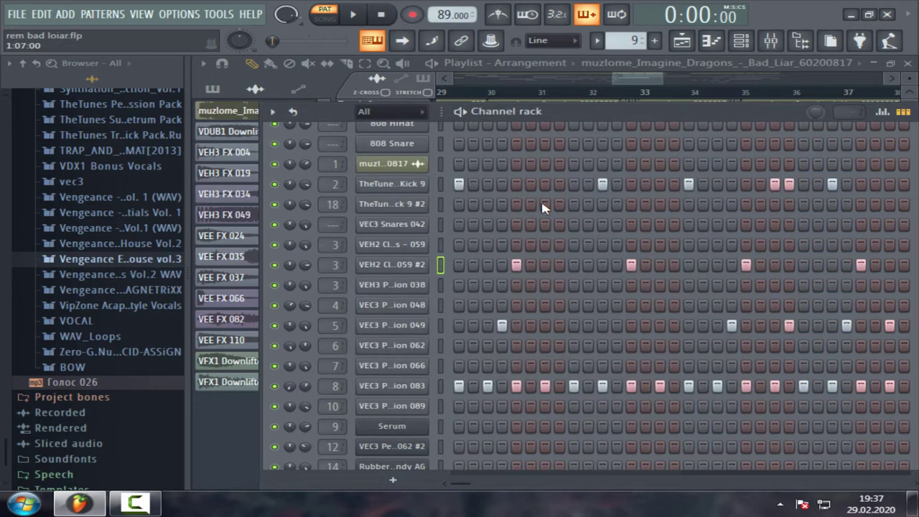
Inspect the VEC3 Percussion 049 and 062 sample settings and the effect chains on Insert 5 and Insert 6
{"action": "left_click", "coordinate": [409, 330]}
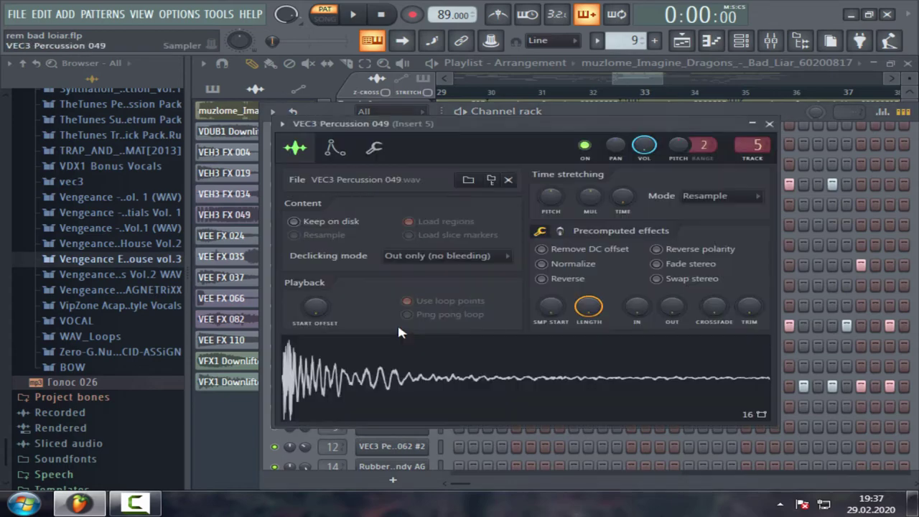
{"action": "left_click", "coordinate": [770, 124]}
{"action": "left_click", "coordinate": [770, 41]}
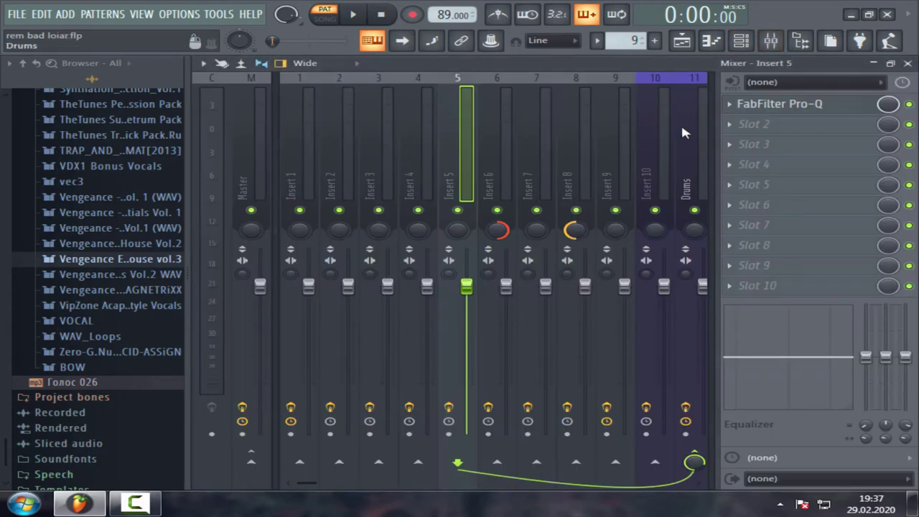
{"action": "left_click", "coordinate": [493, 186]}
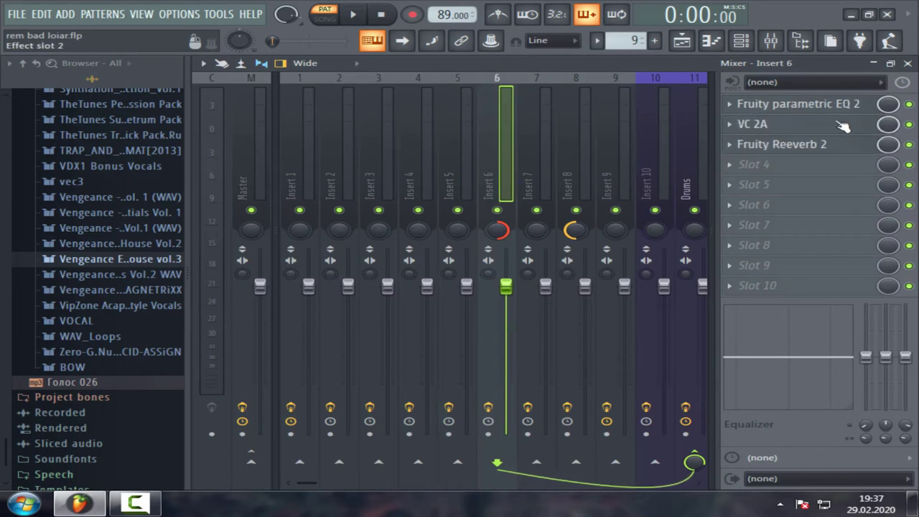
{"action": "left_click", "coordinate": [907, 63]}
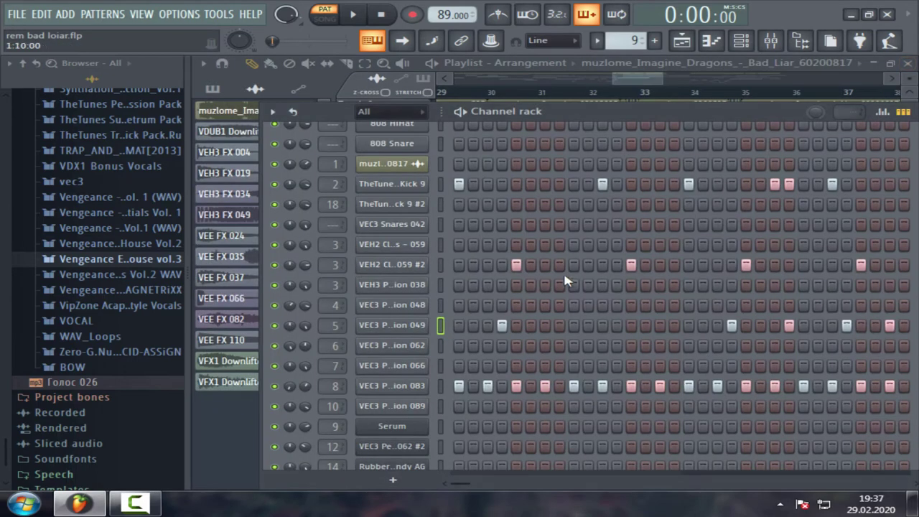
{"action": "left_click", "coordinate": [395, 351]}
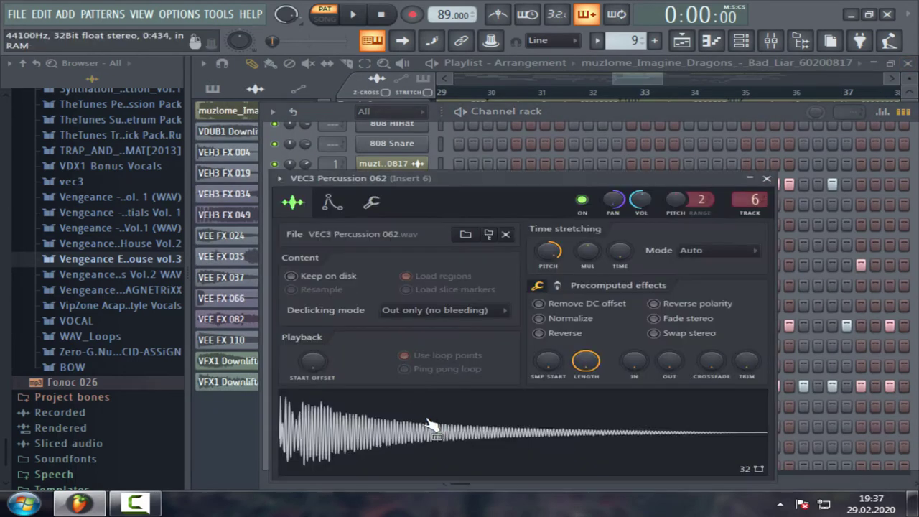
Select Pattern 2 from the playlist, place the song position at bar 31, and show the pattern's steps in the channel rack
{"action": "left_click", "coordinate": [601, 43]}
{"action": "left_click", "coordinate": [608, 70]}
{"action": "left_click", "coordinate": [524, 99]}
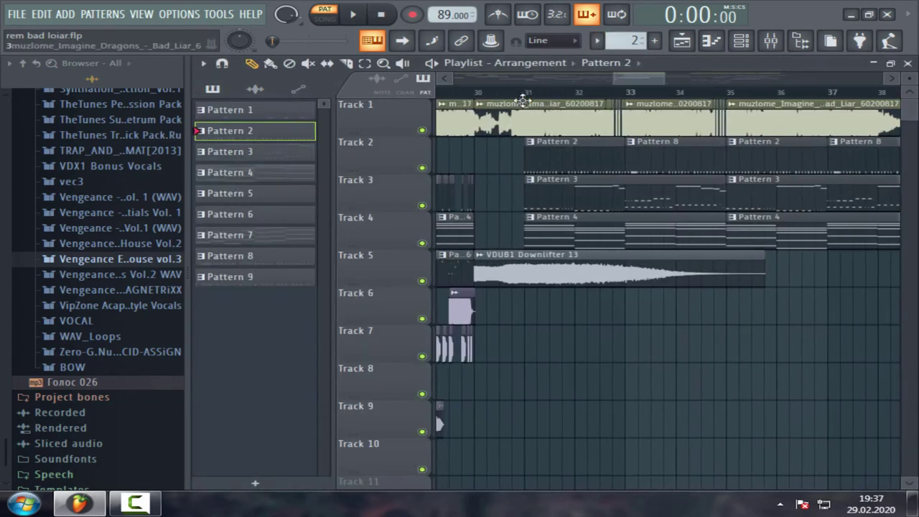
{"action": "left_click", "coordinate": [524, 99]}
{"action": "key", "text": "F6"}
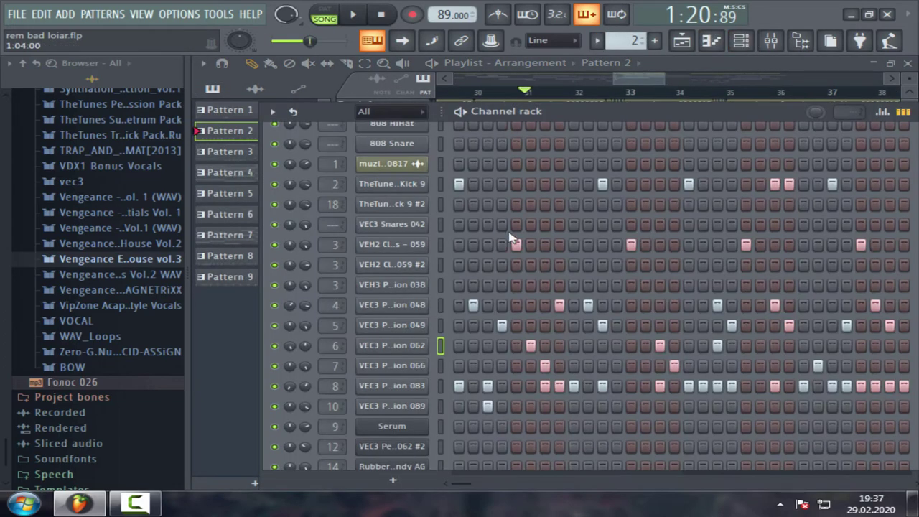
Play Pattern 2 in pattern mode to hear the full percussion, then stop playback
{"action": "left_click", "coordinate": [324, 15]}
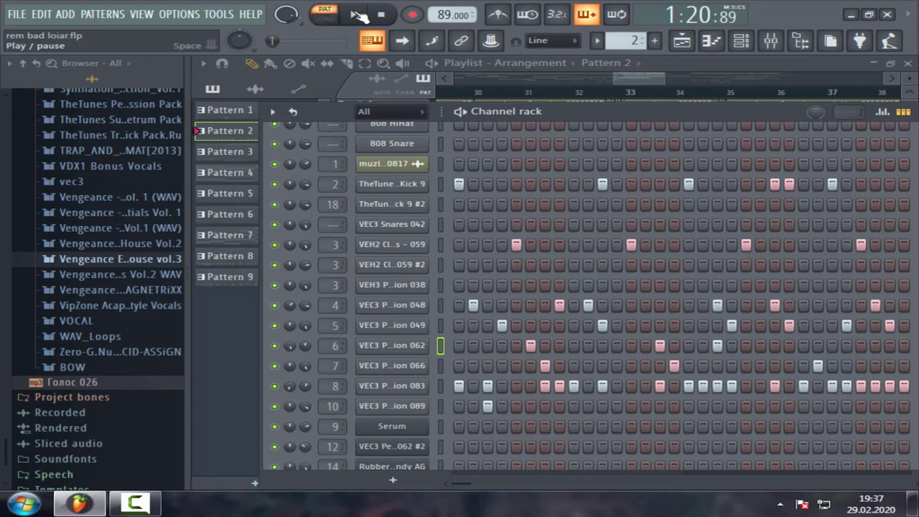
{"action": "left_click", "coordinate": [357, 15]}
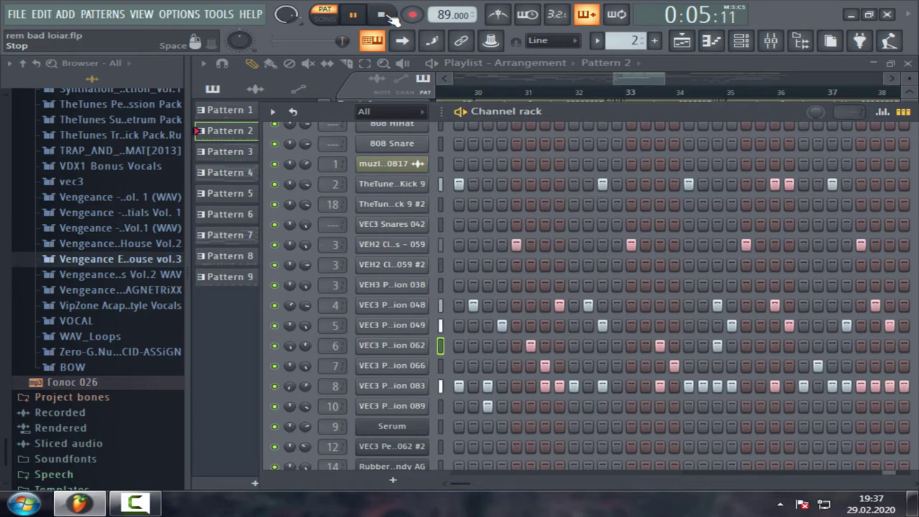
{"action": "left_click", "coordinate": [383, 15]}
Examine the Fruity Reeverb 2 and VC 2A settings on Insert 6, closing each plugin window
{"action": "left_click", "coordinate": [770, 40]}
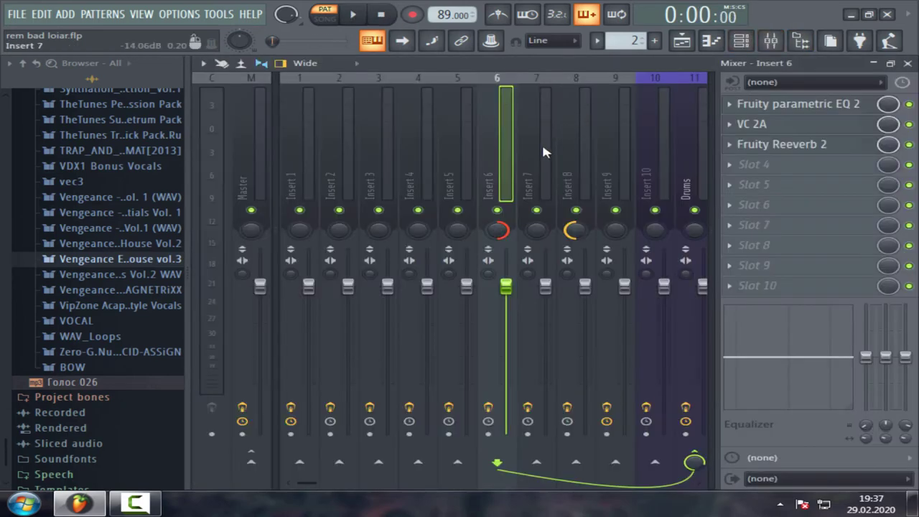
{"action": "left_click", "coordinate": [854, 148]}
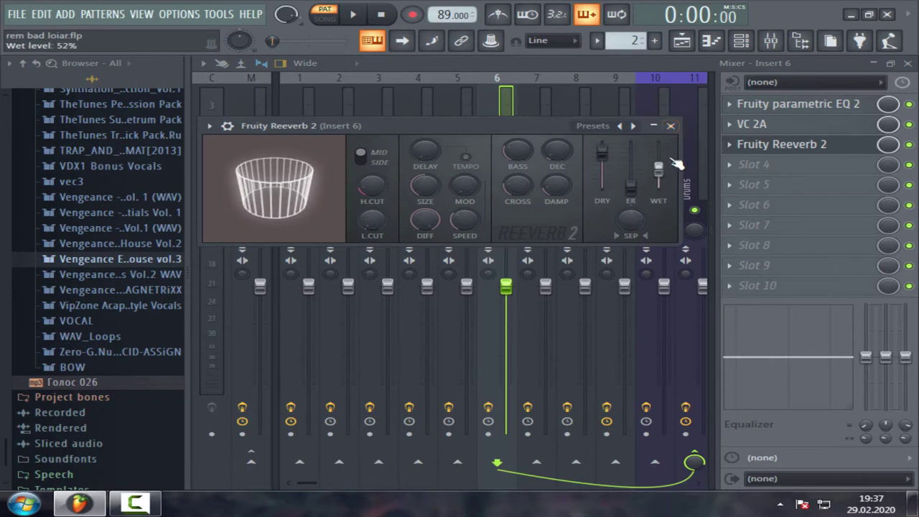
{"action": "left_click", "coordinate": [669, 122]}
{"action": "left_click", "coordinate": [729, 123]}
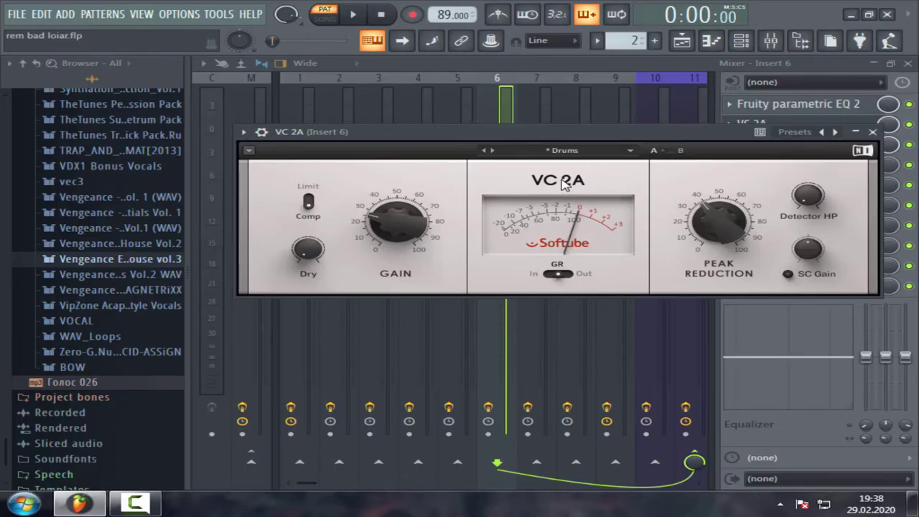
{"action": "left_click", "coordinate": [872, 131]}
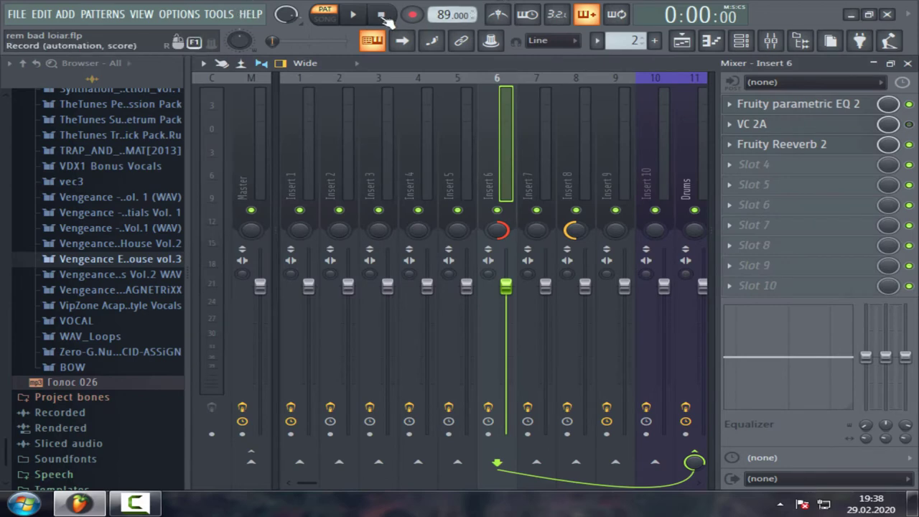
Compare the percussion's sound with VC 2A on Insert 6 bypassed and enabled while Pattern 2 plays, then stop playback
{"action": "left_click", "coordinate": [353, 15]}
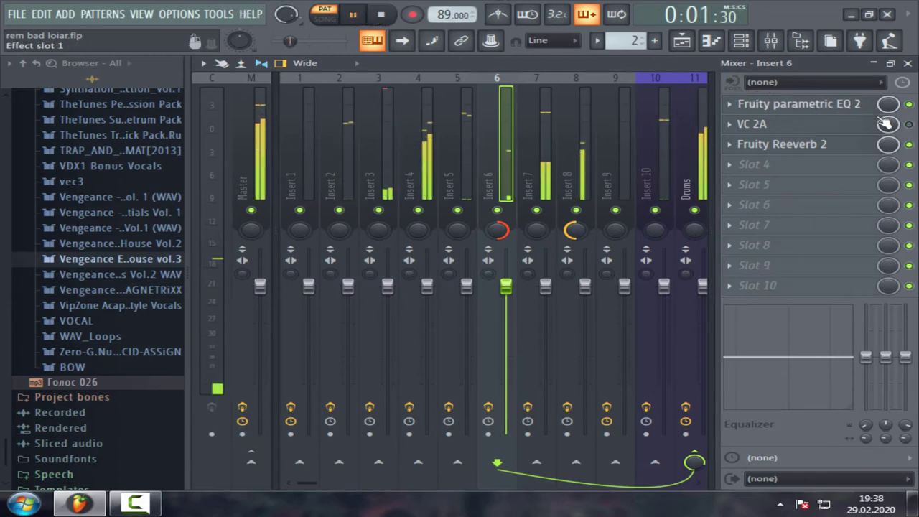
{"action": "left_click", "coordinate": [908, 123]}
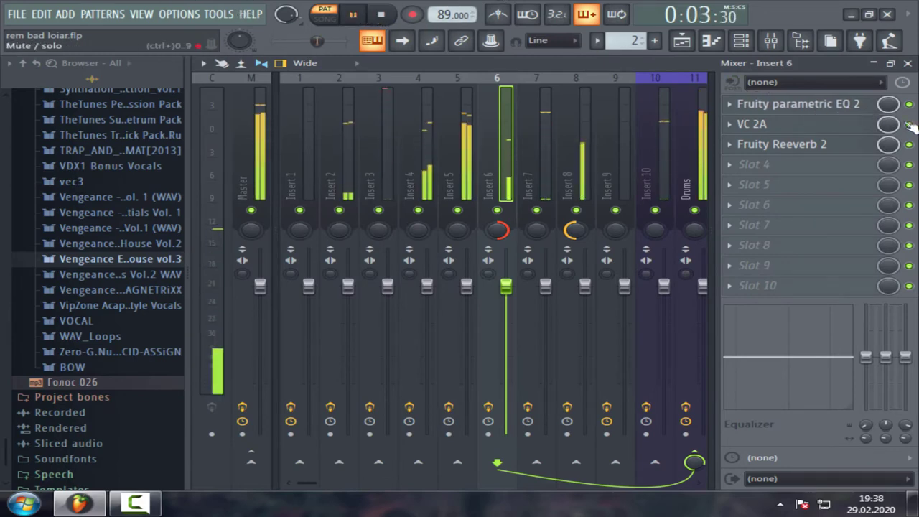
{"action": "left_click", "coordinate": [380, 14]}
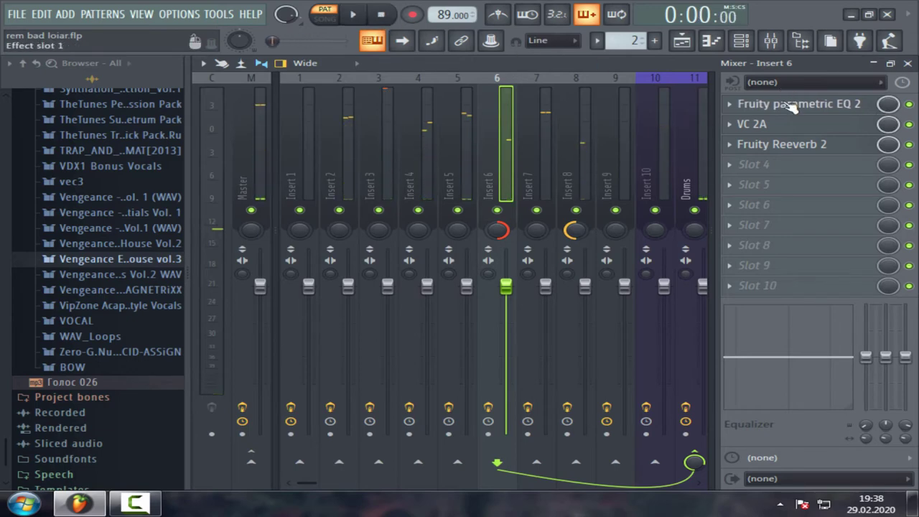
Examine the Fruity parametric EQ 2 curve and the Fruity Reeverb 2 settings on Insert 6, then close both plugins
{"action": "left_click", "coordinate": [789, 106]}
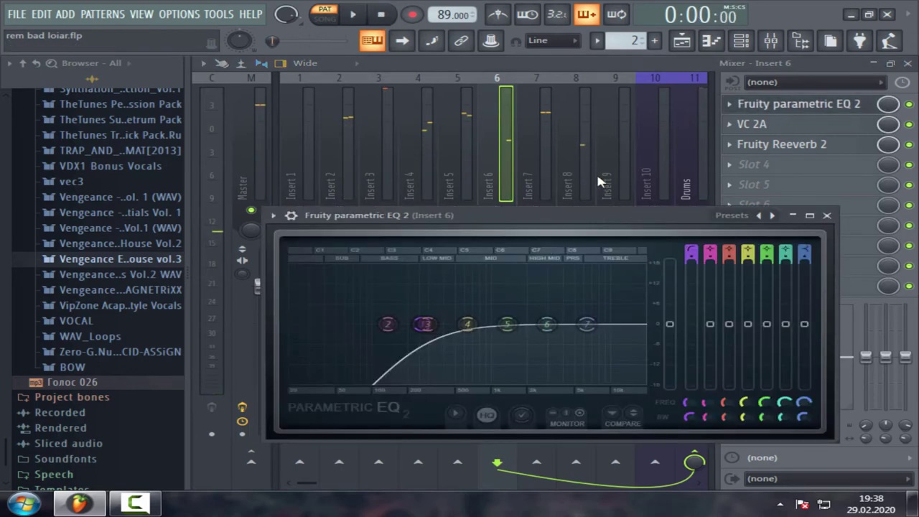
{"action": "left_click", "coordinate": [826, 214]}
{"action": "left_click", "coordinate": [789, 144]}
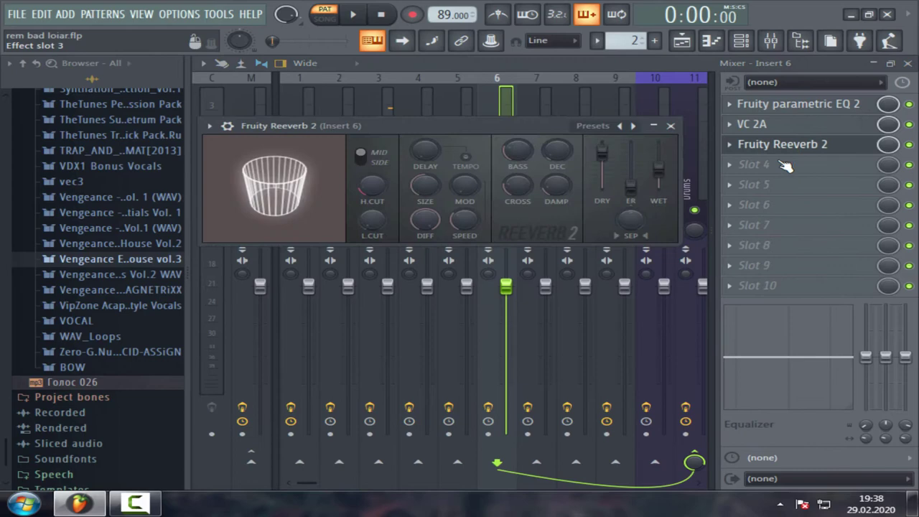
{"action": "left_click", "coordinate": [670, 126]}
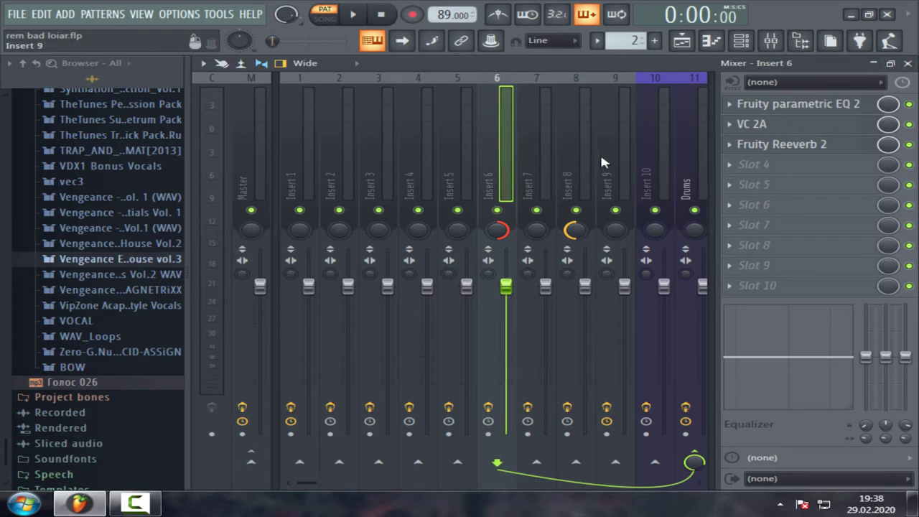
Review the effect chains on the Drums bus, Insert 5 and Insert 4 in the mixer
{"action": "scroll", "coordinate": [600, 152], "scroll_direction": "down", "scroll_amount": 6}
{"action": "left_click", "coordinate": [463, 176]}
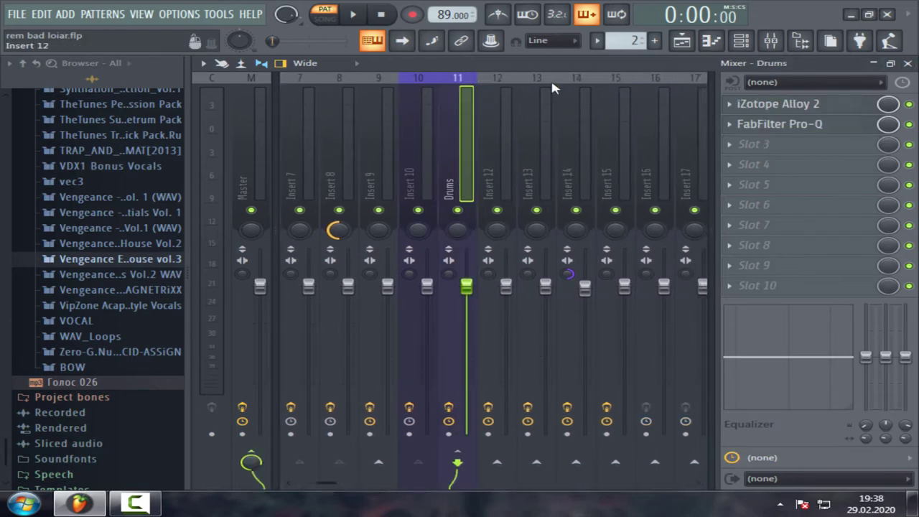
{"action": "scroll", "coordinate": [436, 158], "scroll_direction": "up", "scroll_amount": 3}
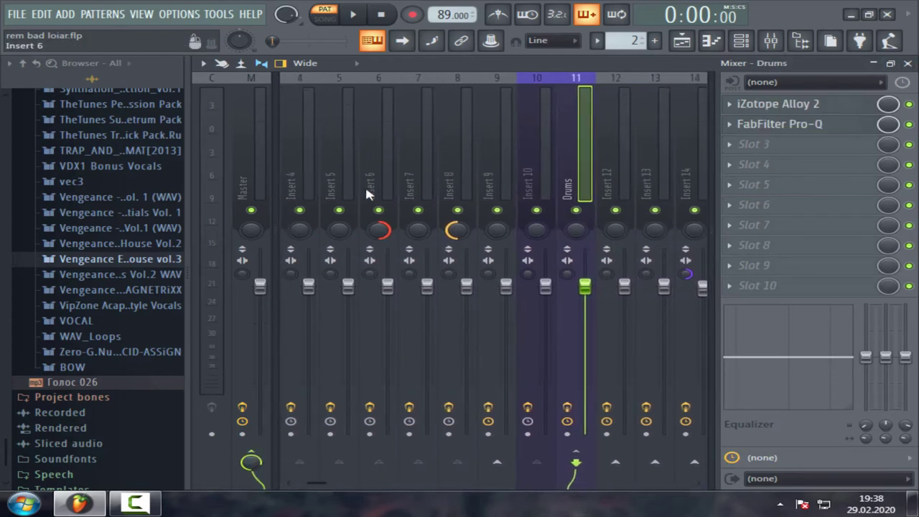
{"action": "left_click", "coordinate": [386, 191]}
{"action": "left_click", "coordinate": [333, 181]}
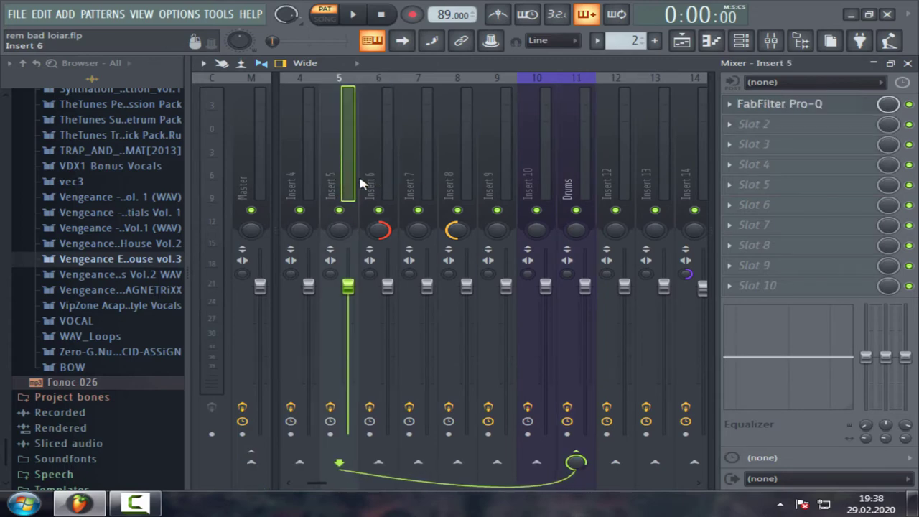
{"action": "scroll", "coordinate": [333, 172], "scroll_direction": "up", "scroll_amount": 3}
{"action": "left_click", "coordinate": [413, 185]}
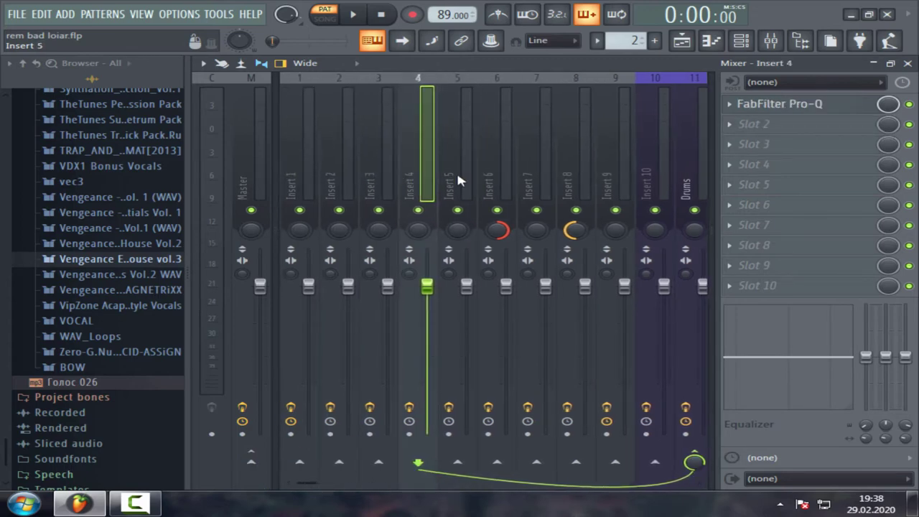
Switch Insert 3's send from Drums to Master to demonstrate the routing, and restore the send to Drums only
{"action": "left_click", "coordinate": [378, 174]}
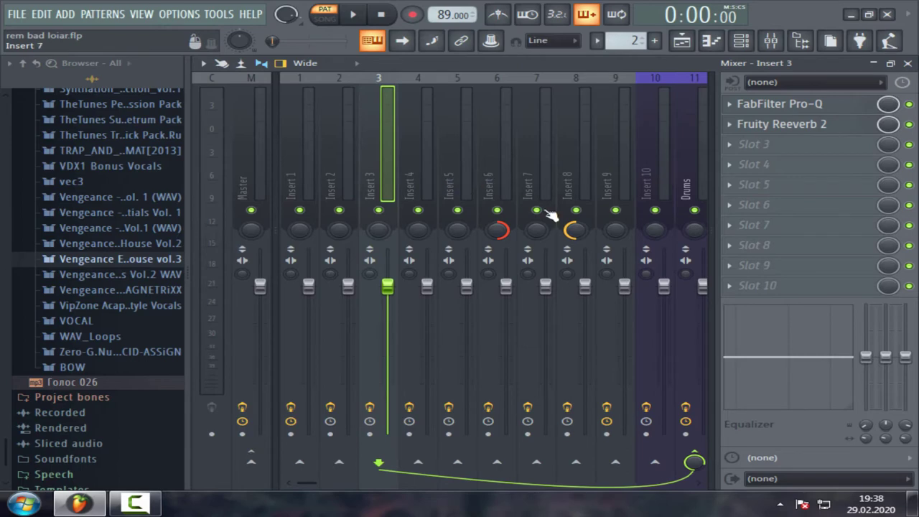
{"action": "left_click", "coordinate": [694, 461]}
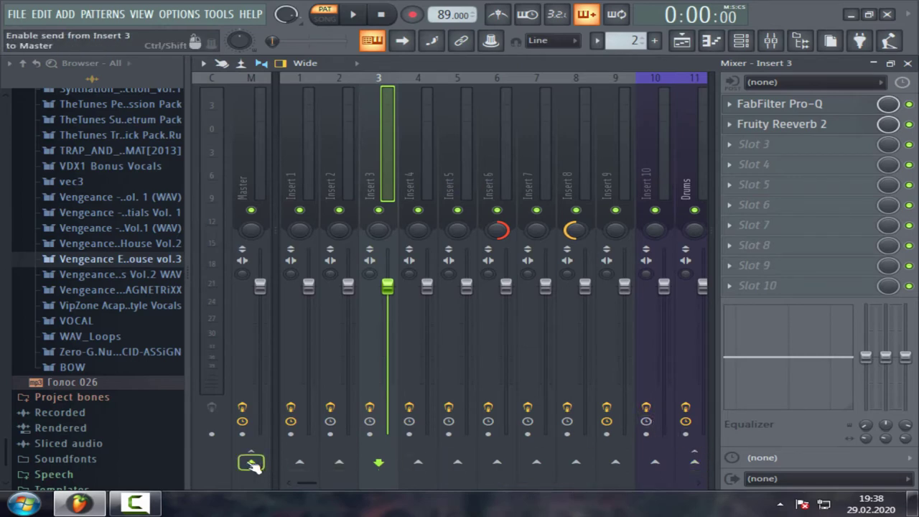
{"action": "left_click", "coordinate": [694, 462]}
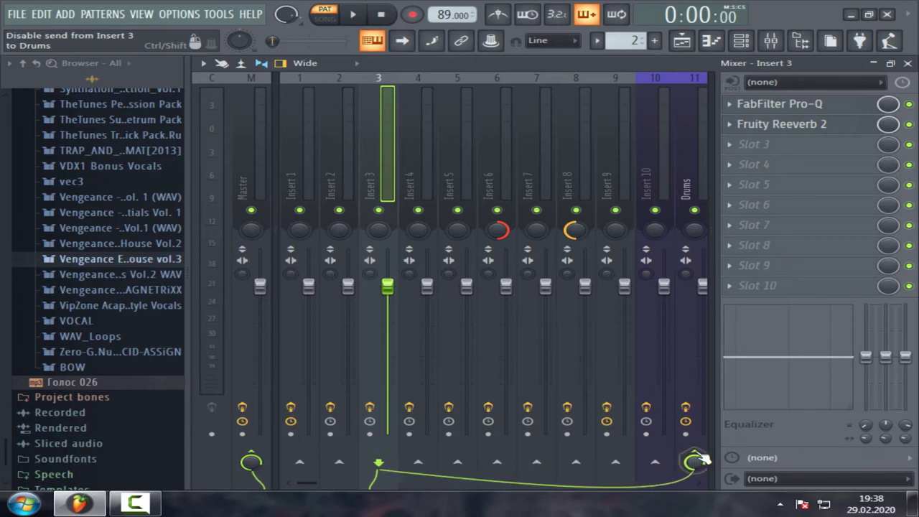
{"action": "left_click", "coordinate": [253, 460]}
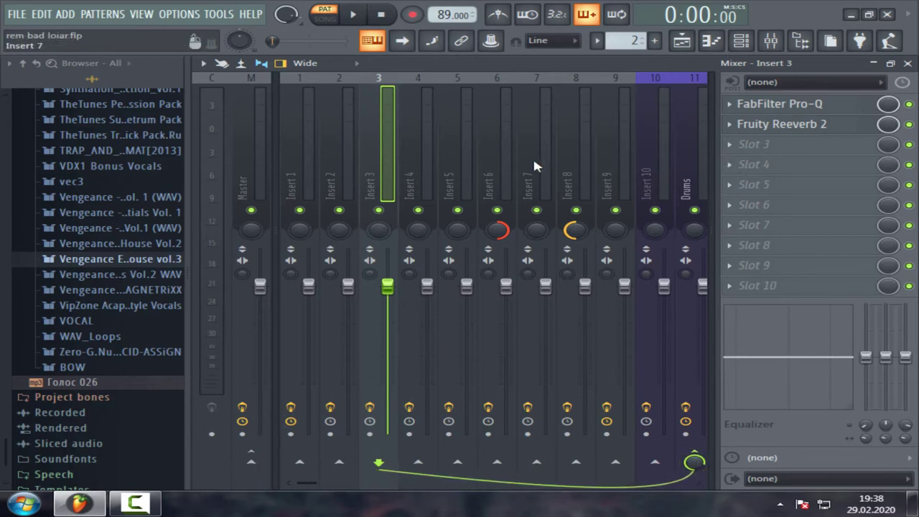
Examine the iZotope Alloy 2 compressor settings on the Drums bus, then close the plugin and the mixer
{"action": "scroll", "coordinate": [532, 155], "scroll_direction": "down", "scroll_amount": 6}
{"action": "left_click", "coordinate": [444, 164]}
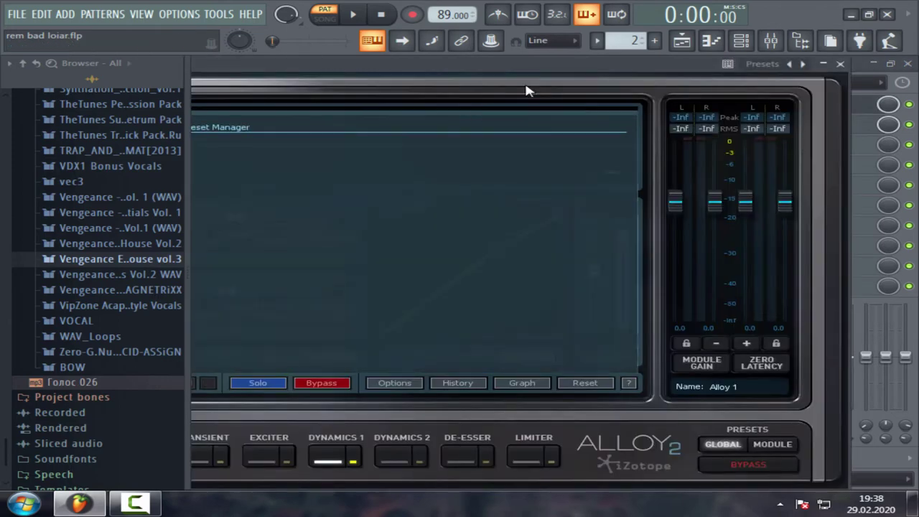
{"action": "left_click_drag", "start_coordinate": [481, 66], "coordinate": [622, 70]}
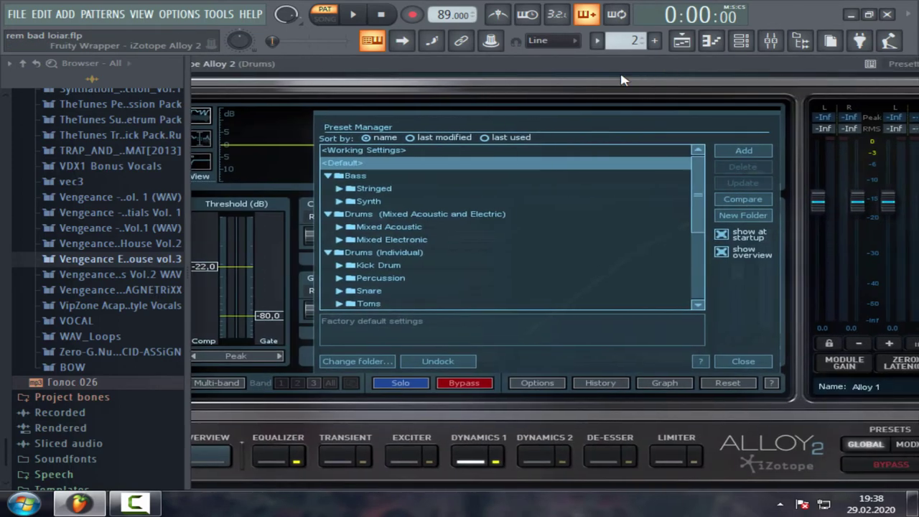
{"action": "left_click_drag", "start_coordinate": [488, 66], "coordinate": [368, 92]}
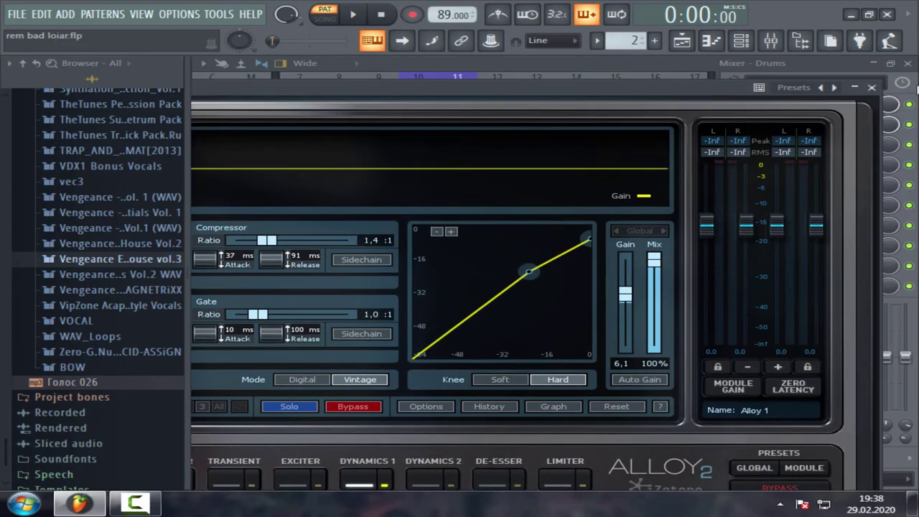
{"action": "left_click", "coordinate": [872, 92]}
{"action": "left_click", "coordinate": [907, 63]}
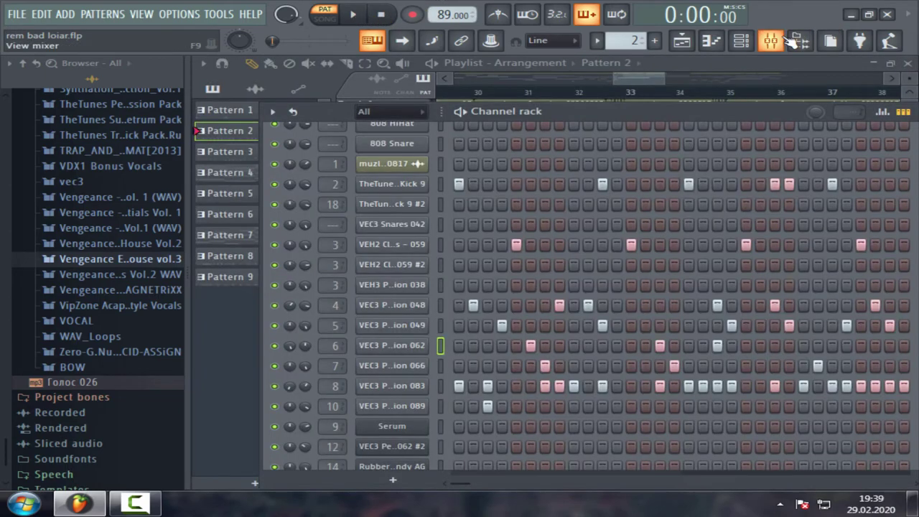
Compare Pattern 2's drums in the mixer with the Drums bus effects bypassed and enabled, and check the insert levels during playback
{"action": "left_click", "coordinate": [801, 40]}
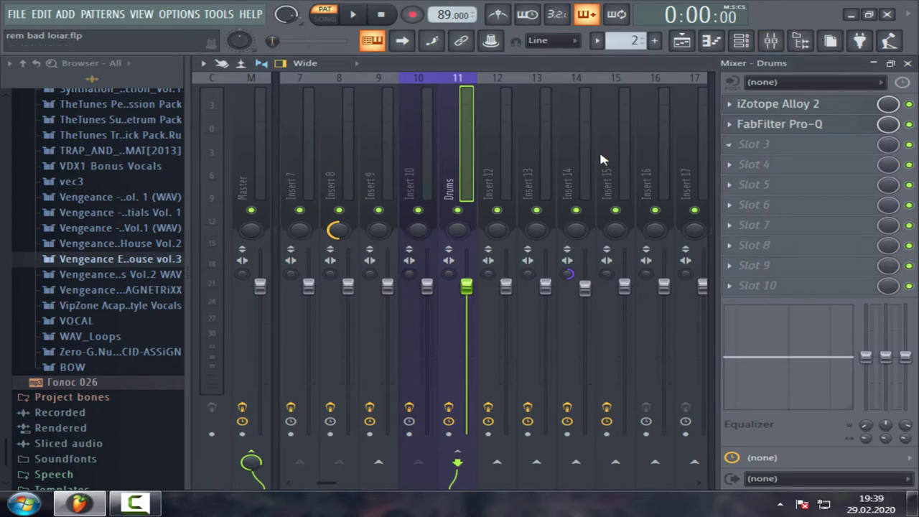
{"action": "left_click", "coordinate": [363, 15]}
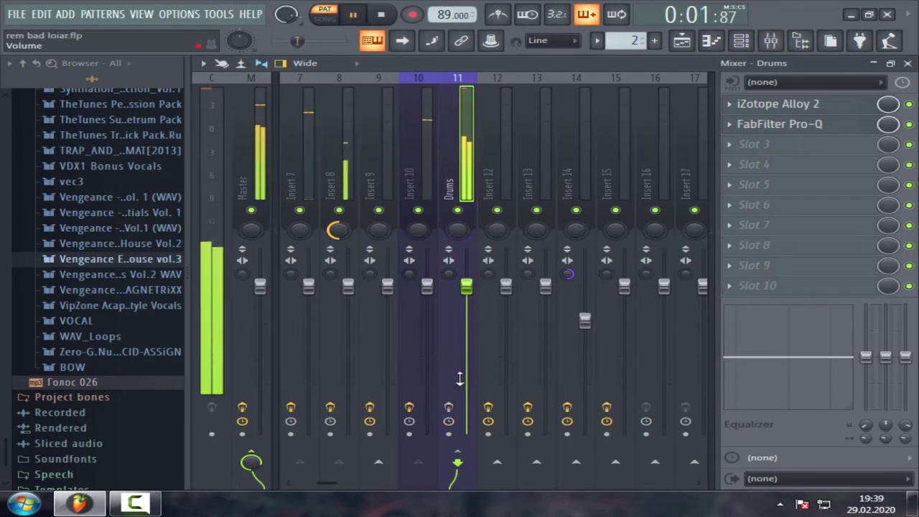
{"action": "key", "text": "space"}
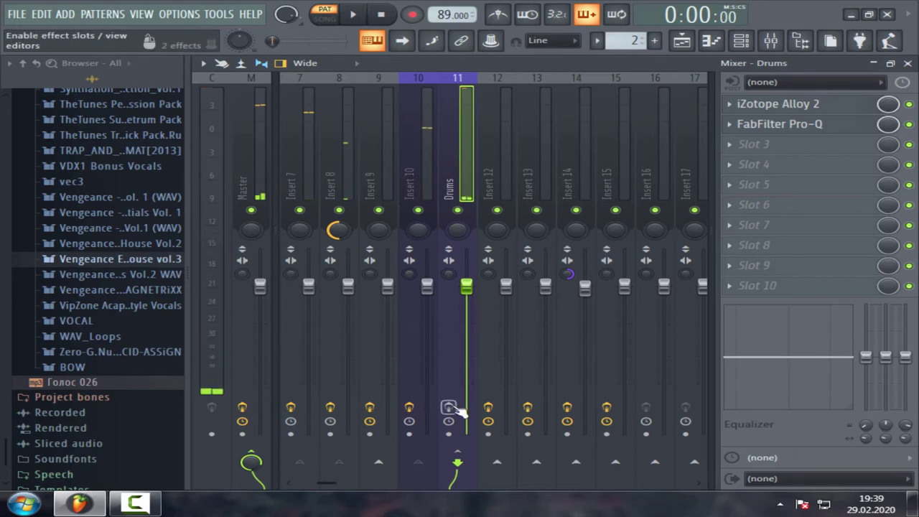
{"action": "left_click", "coordinate": [355, 15]}
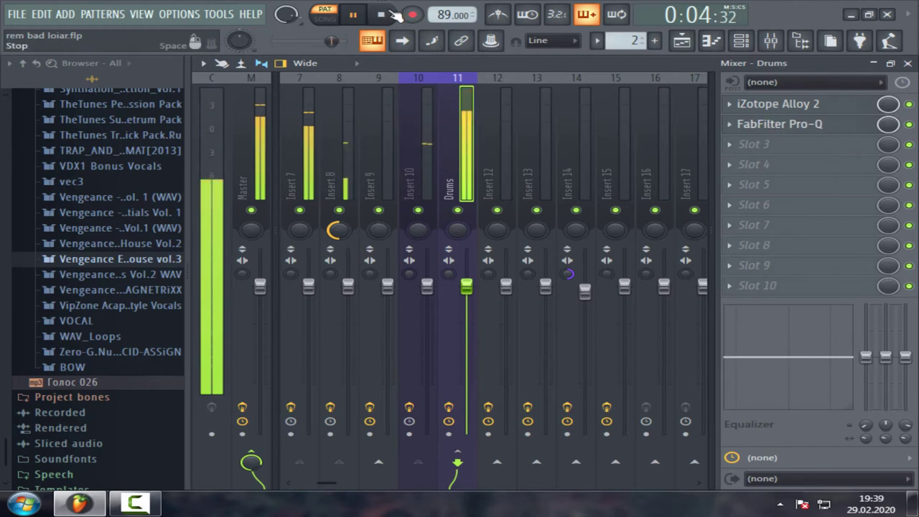
{"action": "left_click", "coordinate": [388, 15]}
{"action": "scroll", "coordinate": [376, 170], "scroll_direction": "up", "scroll_amount": 3}
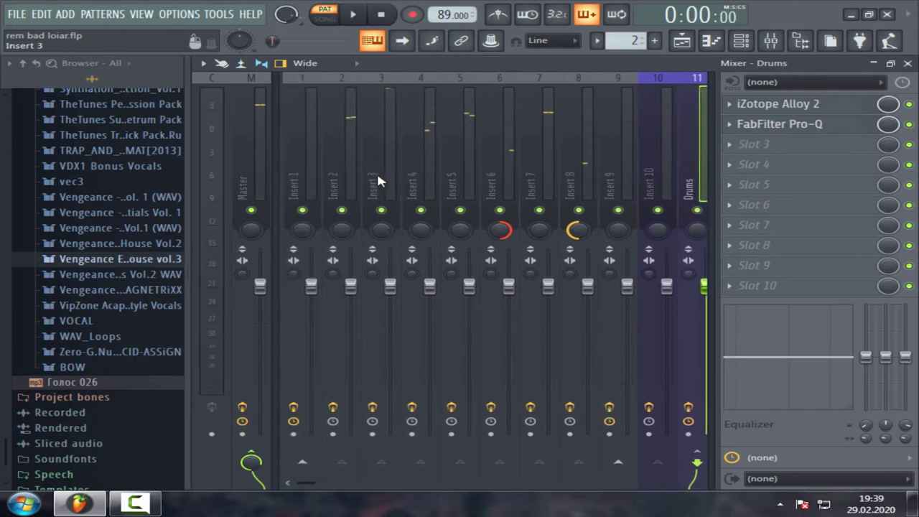
{"action": "key", "text": "space"}
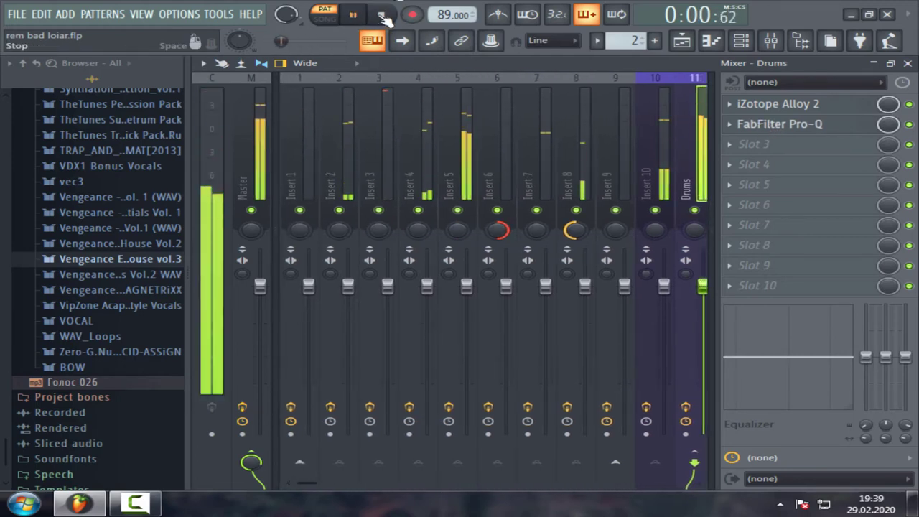
{"action": "left_click", "coordinate": [384, 16]}
Check the wet level of Fruity Reeverb 2 on Insert 3, then close the plugin
{"action": "left_click", "coordinate": [373, 176]}
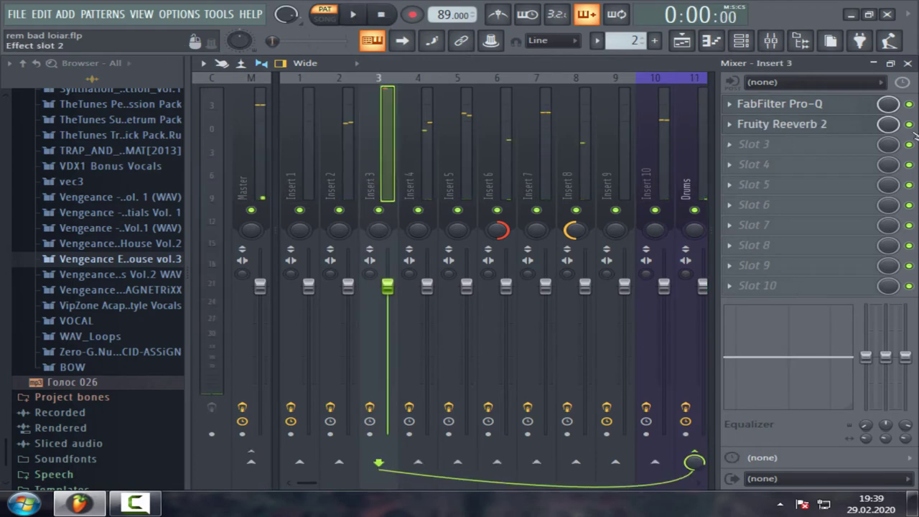
{"action": "left_click", "coordinate": [783, 125]}
{"action": "left_click_drag", "start_coordinate": [681, 199], "coordinate": [681, 205]}
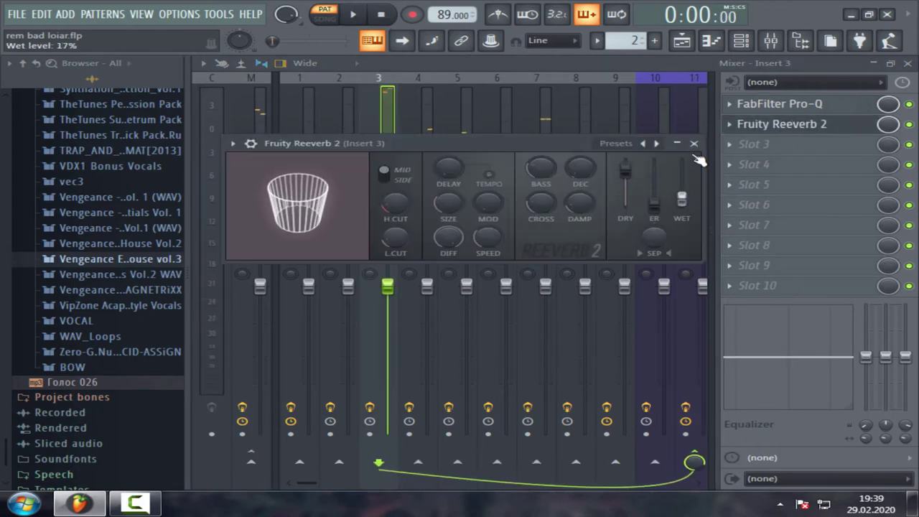
{"action": "left_click", "coordinate": [693, 143]}
Dismiss Alloy 2's Preset Manager on the Drums bus and examine the Dynamics 1 threshold, ratio, attack, release and gain, then close the plugin
{"action": "scroll", "coordinate": [543, 172], "scroll_direction": "down", "scroll_amount": 1}
{"action": "left_click", "coordinate": [566, 186]}
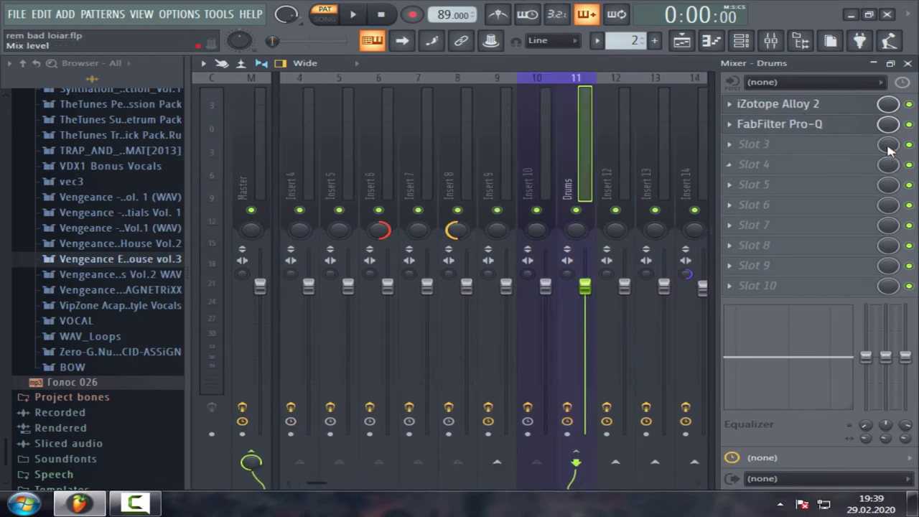
{"action": "left_click", "coordinate": [773, 109]}
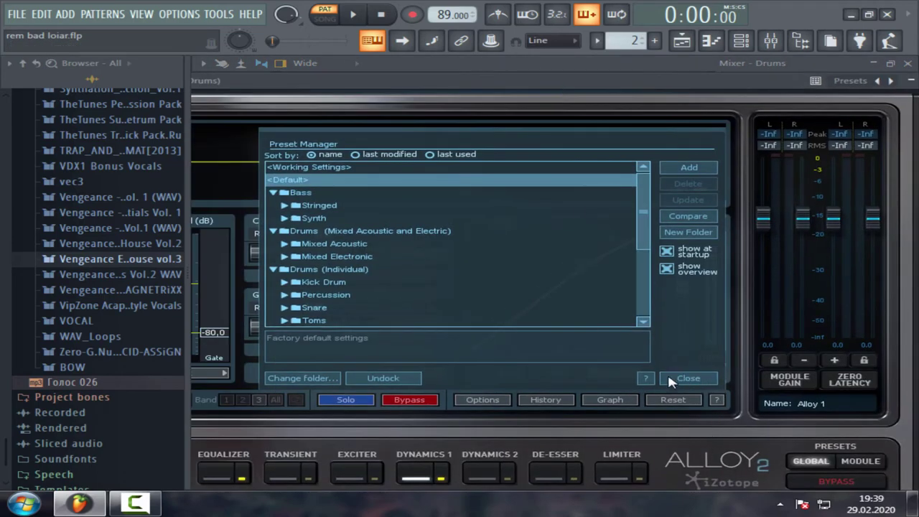
{"action": "left_click", "coordinate": [686, 378]}
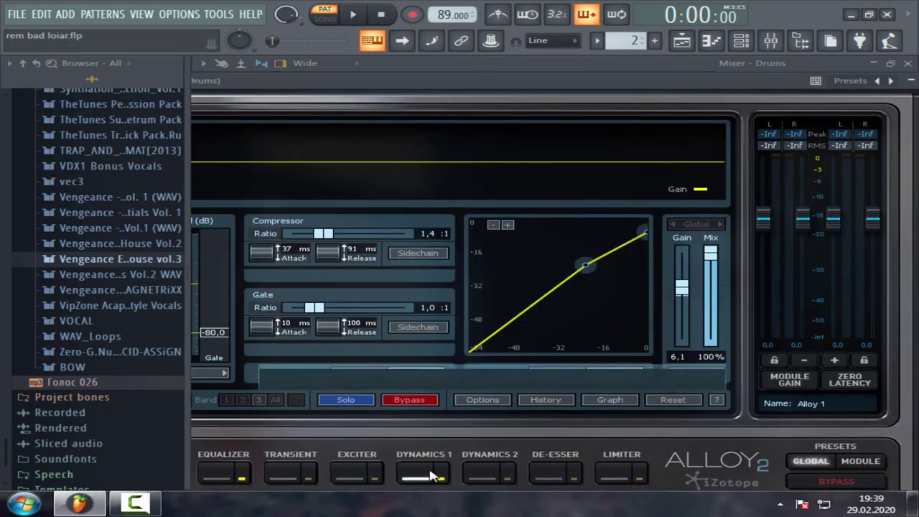
{"action": "left_click_drag", "start_coordinate": [380, 88], "coordinate": [255, 88]}
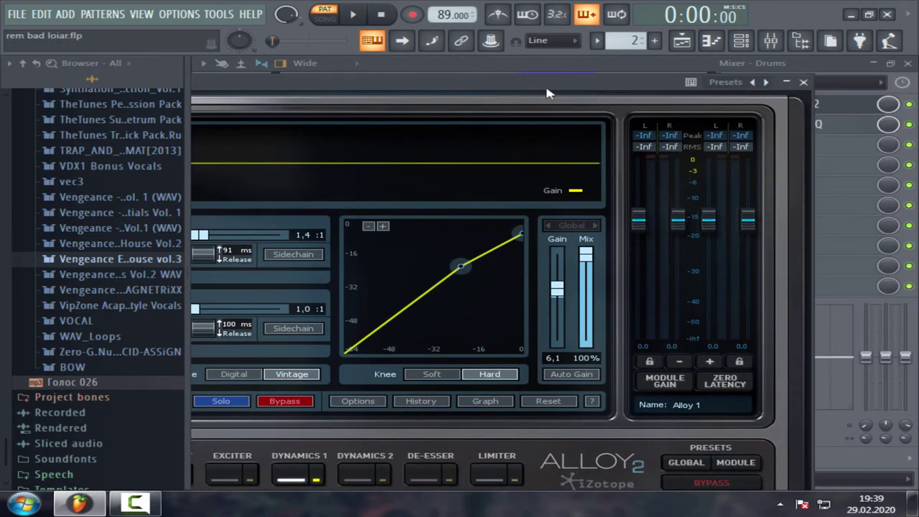
{"action": "left_click_drag", "start_coordinate": [518, 90], "coordinate": [756, 58]}
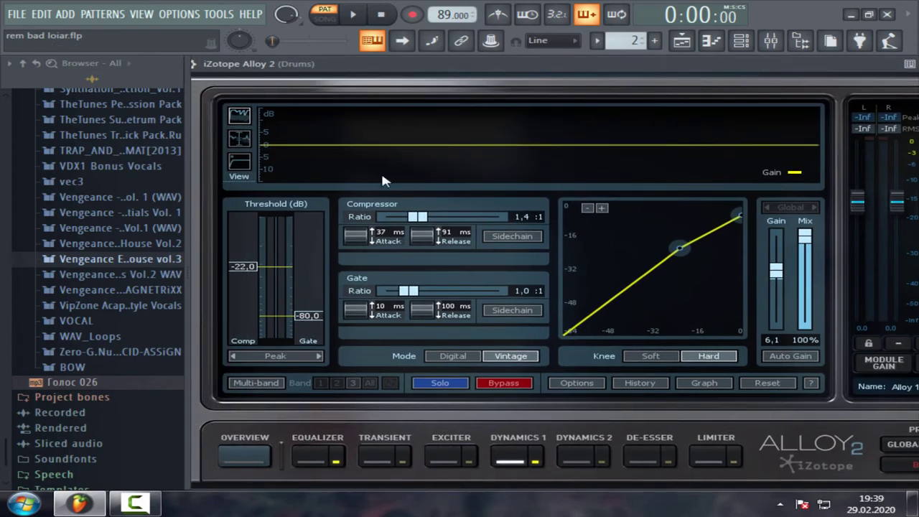
{"action": "left_click_drag", "start_coordinate": [516, 74], "coordinate": [438, 94]}
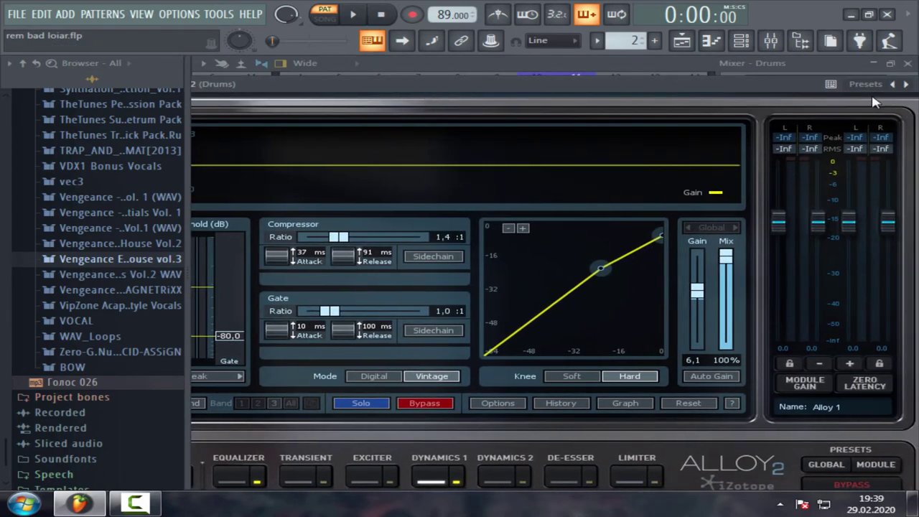
{"action": "left_click_drag", "start_coordinate": [763, 94], "coordinate": [653, 97]}
{"action": "left_click", "coordinate": [829, 93]}
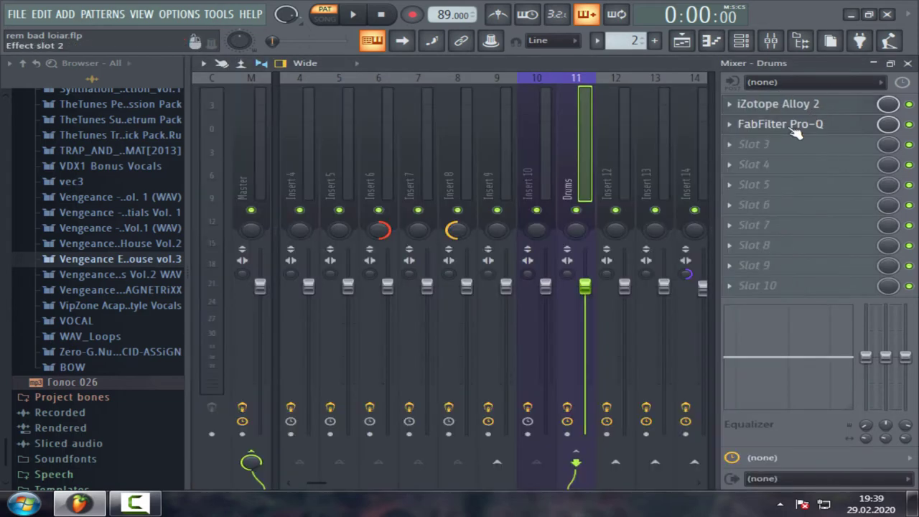
Examine the FabFilter Pro-Q curve on the Drums bus, then close the plugin and the mixer
{"action": "left_click", "coordinate": [826, 126]}
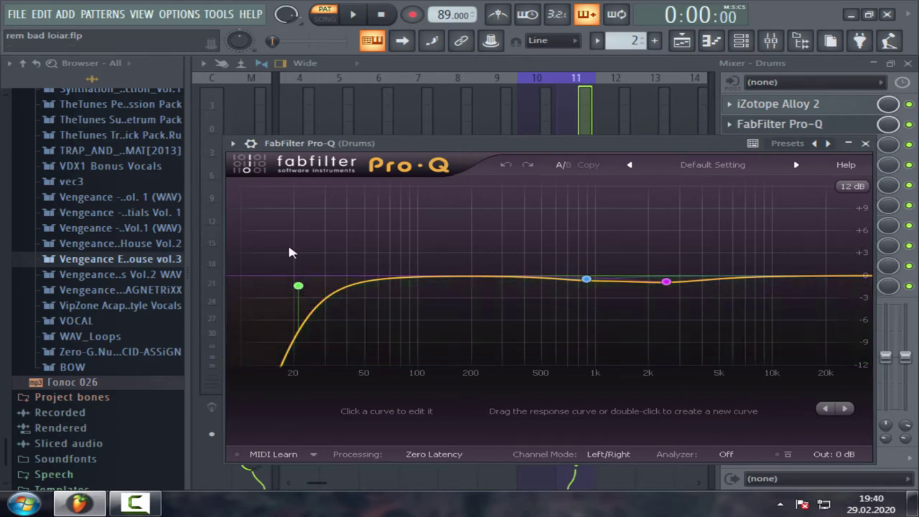
{"action": "mouse_move", "coordinate": [433, 147]}
{"action": "left_mouse_down"}
{"action": "mouse_move", "coordinate": [525, 133]}
{"action": "mouse_move", "coordinate": [437, 149]}
{"action": "left_mouse_up"}
{"action": "left_click", "coordinate": [835, 148]}
{"action": "left_click", "coordinate": [907, 63]}
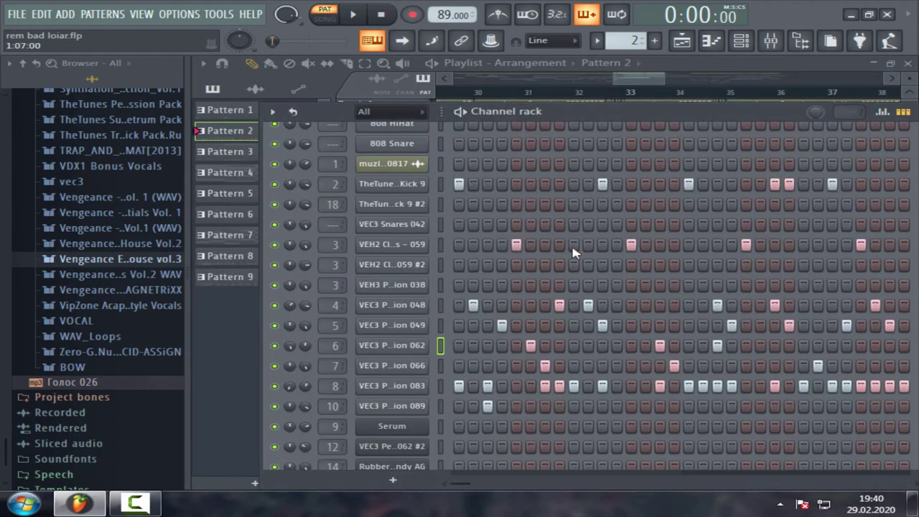
Listen to Pattern 2 with the playlist in view, stop playback, and glance at the channel rack and mixer
{"action": "left_click", "coordinate": [638, 92]}
{"action": "left_click", "coordinate": [352, 14]}
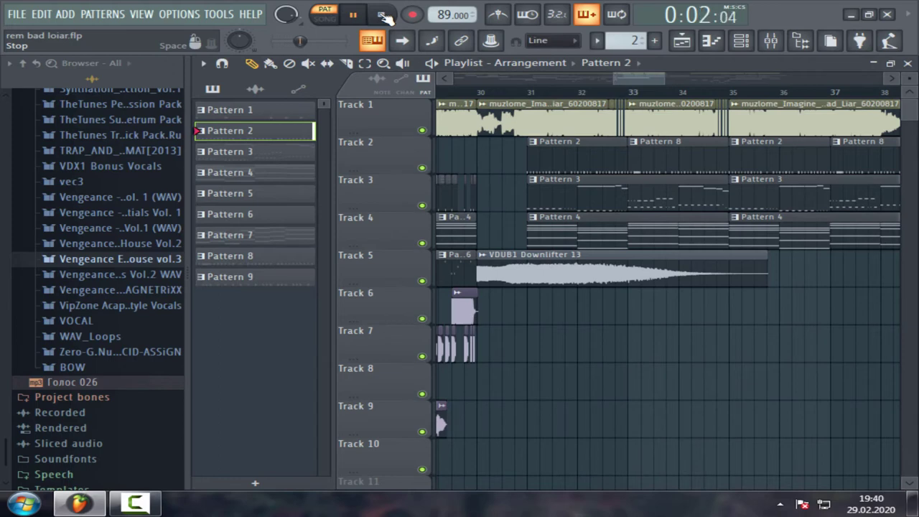
{"action": "left_click", "coordinate": [385, 17]}
{"action": "left_click", "coordinate": [741, 41]}
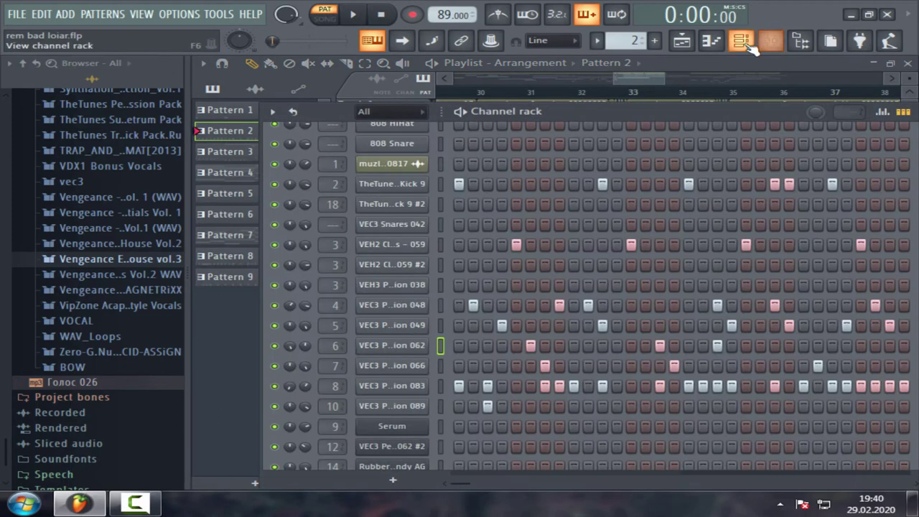
{"action": "left_click", "coordinate": [770, 41]}
{"action": "left_click", "coordinate": [769, 42]}
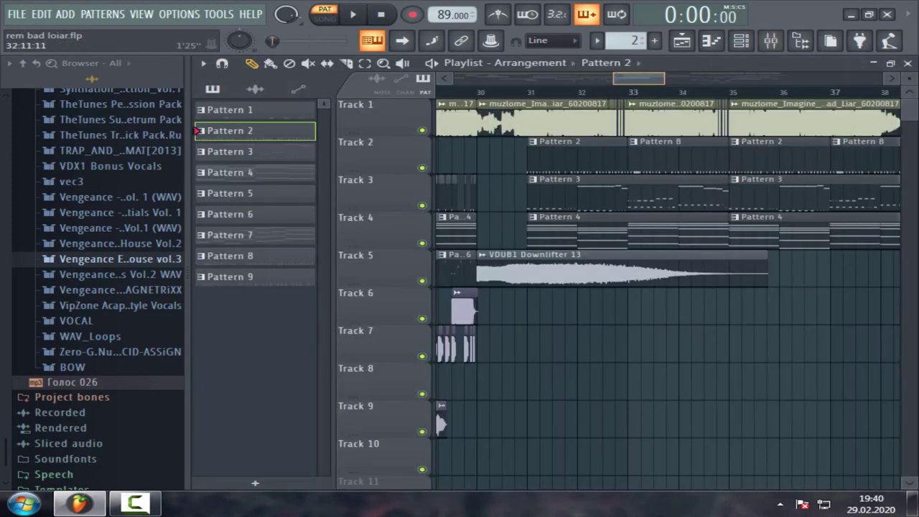
Open Pattern 7 from the earlier part of the arrangement and mute its channel routed to mixer track 14
{"action": "left_click_drag", "start_coordinate": [638, 78], "coordinate": [536, 78]}
{"action": "double_click", "coordinate": [502, 229]}
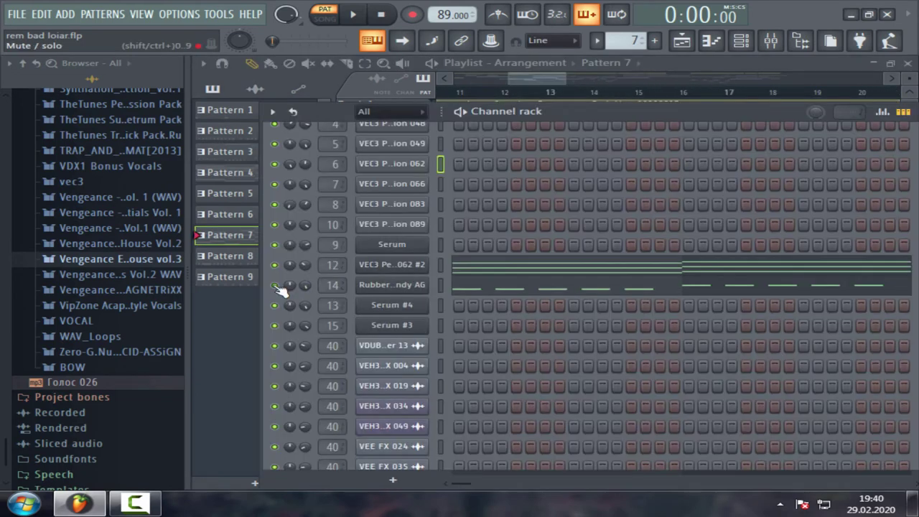
{"action": "left_click", "coordinate": [275, 285]}
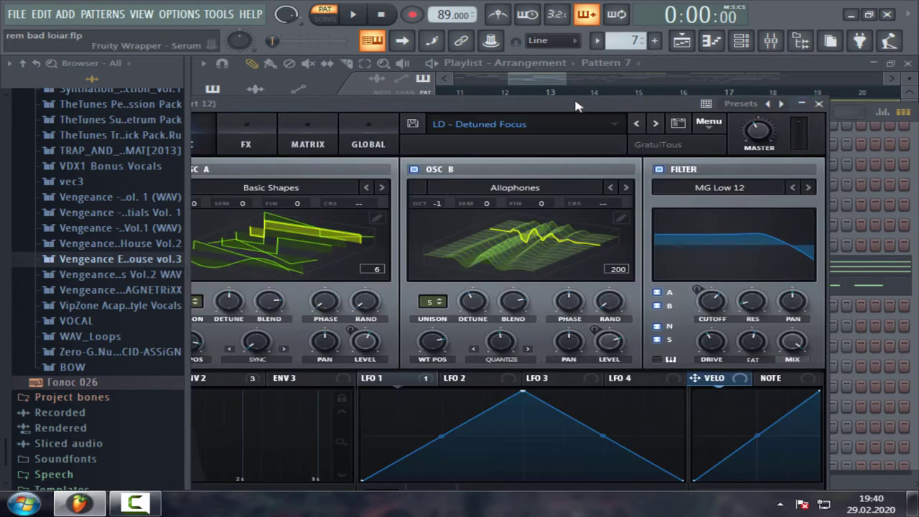
Examine the Serum patch LD - Detuned Focus on the channel routed to Insert 12, then close its window
{"action": "left_click_drag", "start_coordinate": [574, 106], "coordinate": [738, 85]}
{"action": "left_click_drag", "start_coordinate": [647, 83], "coordinate": [707, 97]}
{"action": "key", "text": "Escape"}
Delete the disabled ValhallaRoom effect from Insert 12 while Pattern 7 plays, then stop playback
{"action": "left_click", "coordinate": [352, 15]}
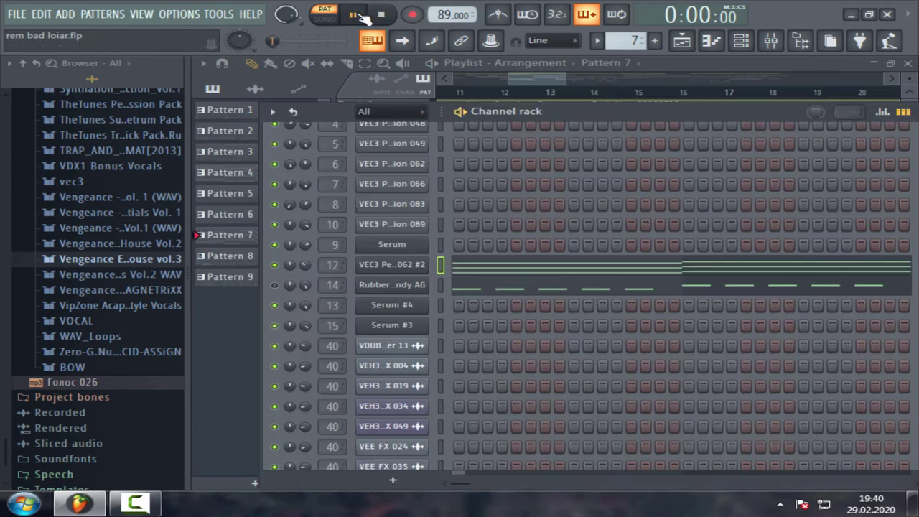
{"action": "left_click", "coordinate": [771, 43]}
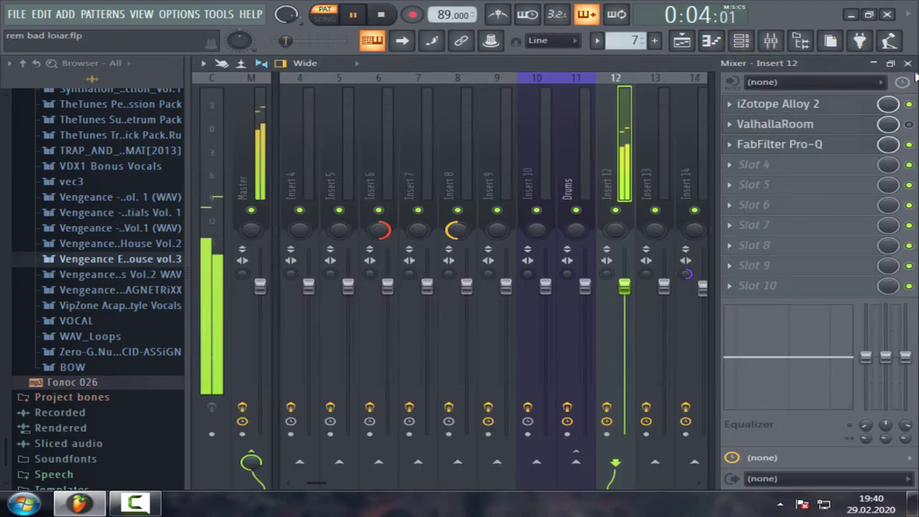
{"action": "left_click", "coordinate": [729, 125]}
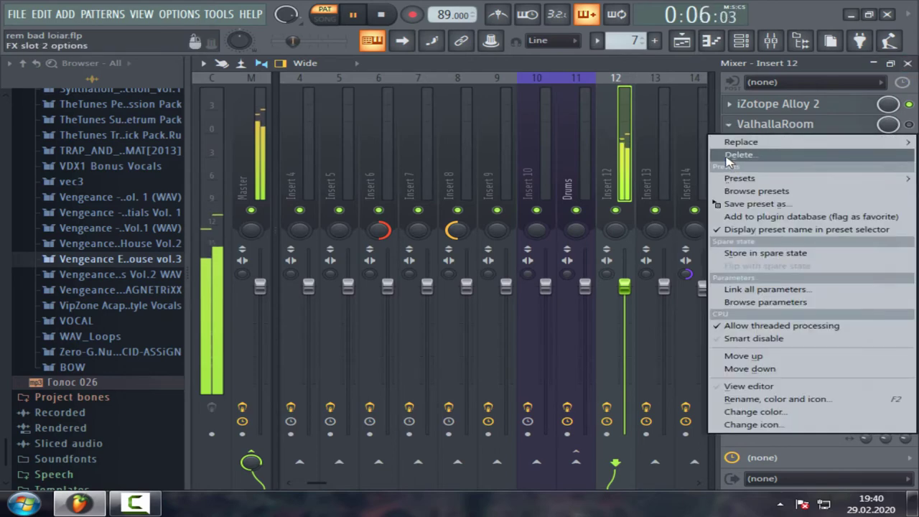
{"action": "left_click", "coordinate": [733, 154]}
{"action": "left_click", "coordinate": [546, 288]}
{"action": "left_click", "coordinate": [381, 14]}
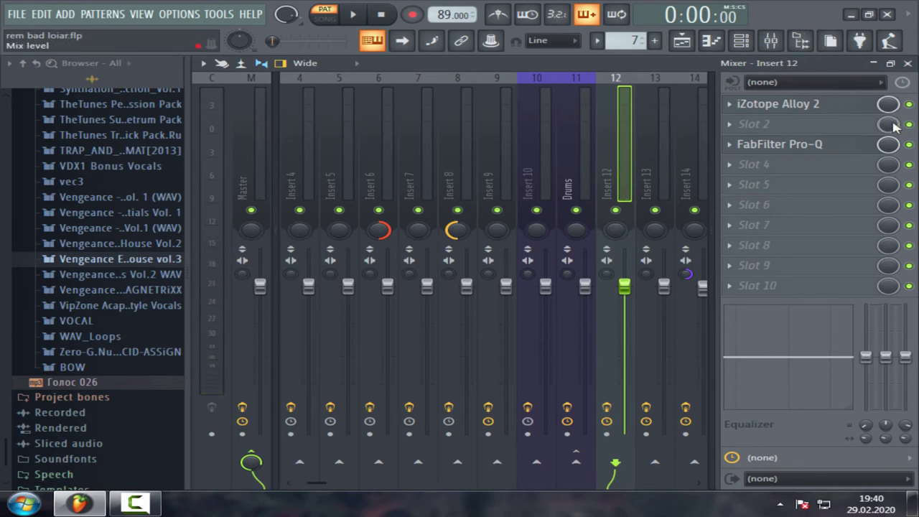
Examine the Dynamics 1 and Exciter modules of iZotope Alloy 2 on Insert 12
{"action": "left_click", "coordinate": [907, 63]}
{"action": "key", "text": "F9"}
{"action": "left_click", "coordinate": [777, 104]}
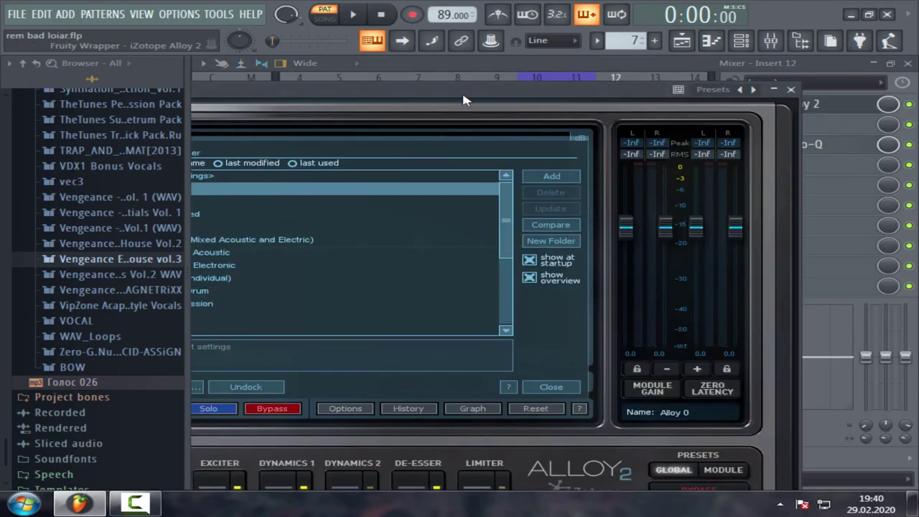
{"action": "left_click_drag", "start_coordinate": [463, 95], "coordinate": [658, 75]}
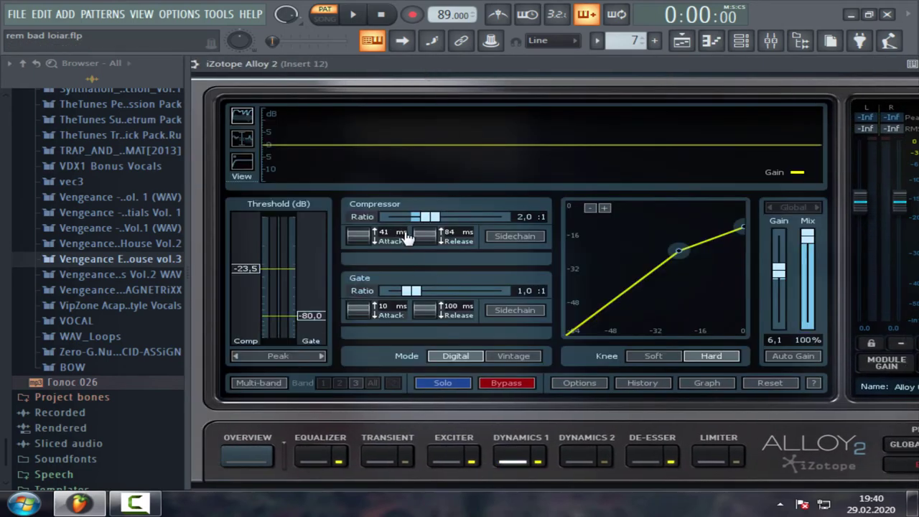
{"action": "left_click", "coordinate": [447, 453]}
{"action": "left_click_drag", "start_coordinate": [468, 75], "coordinate": [384, 77]}
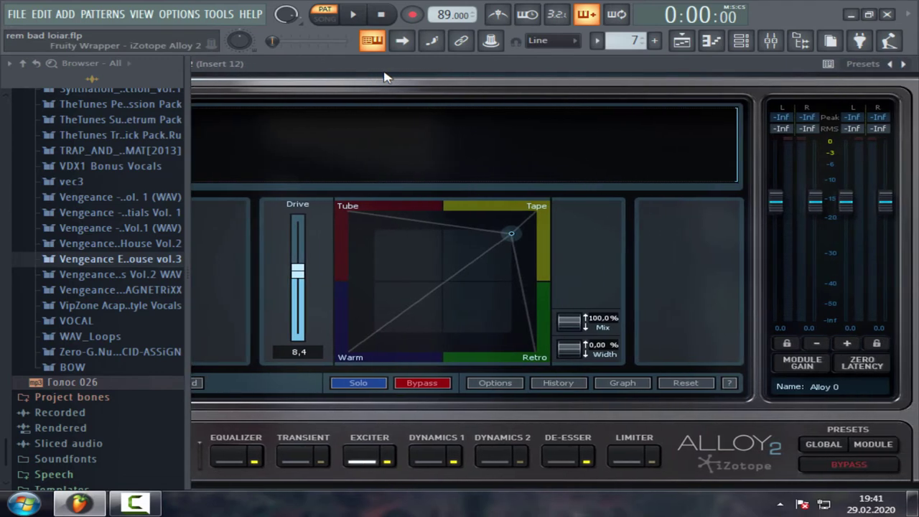
Bypass the De-Esser and Equalizer modules in Alloy 2 on Insert 12
{"action": "left_click", "coordinate": [571, 459]}
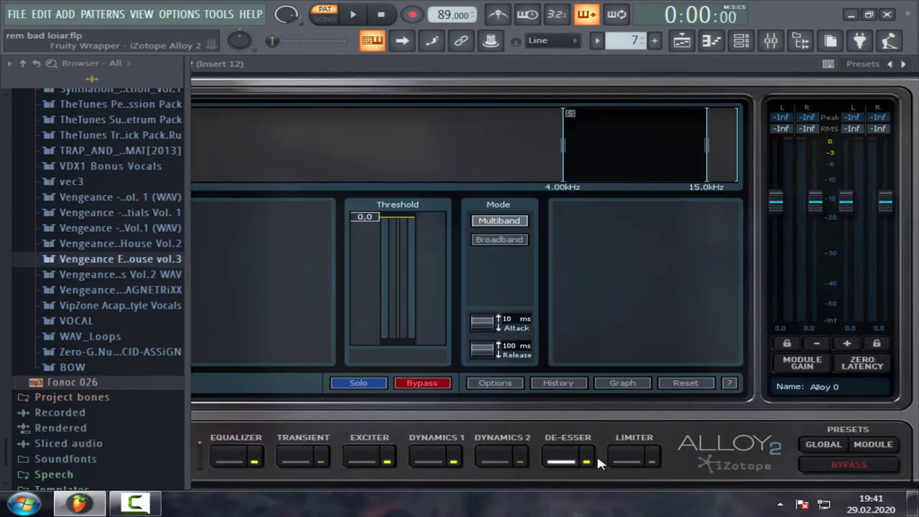
{"action": "left_click", "coordinate": [590, 461]}
{"action": "left_click_drag", "start_coordinate": [514, 71], "coordinate": [554, 79]}
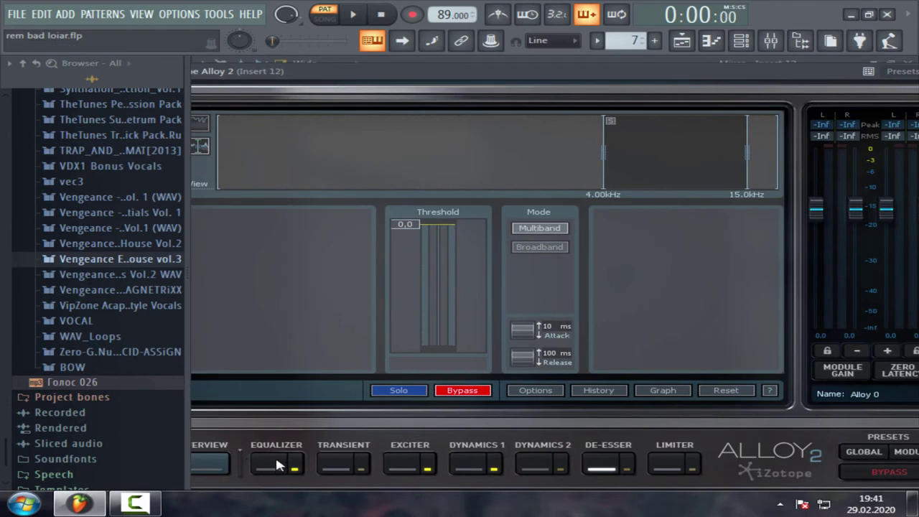
{"action": "left_click", "coordinate": [277, 461]}
{"action": "left_click", "coordinate": [295, 465]}
{"action": "left_click", "coordinate": [294, 465]}
{"action": "left_click", "coordinate": [294, 465]}
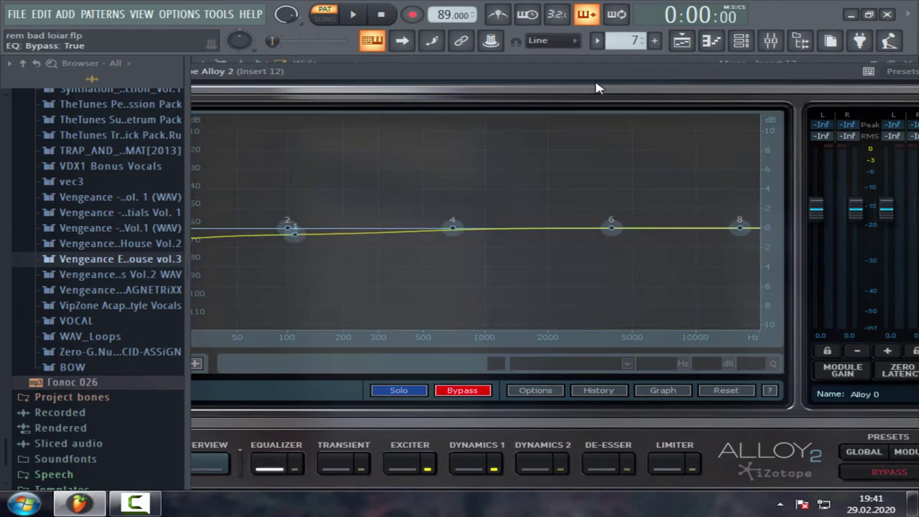
Set the Exciter drive to 8.0 in Alloy 2 on Insert 12 and close the plugin and the mixer
{"action": "left_click_drag", "start_coordinate": [480, 85], "coordinate": [497, 49]}
{"action": "left_click", "coordinate": [413, 442]}
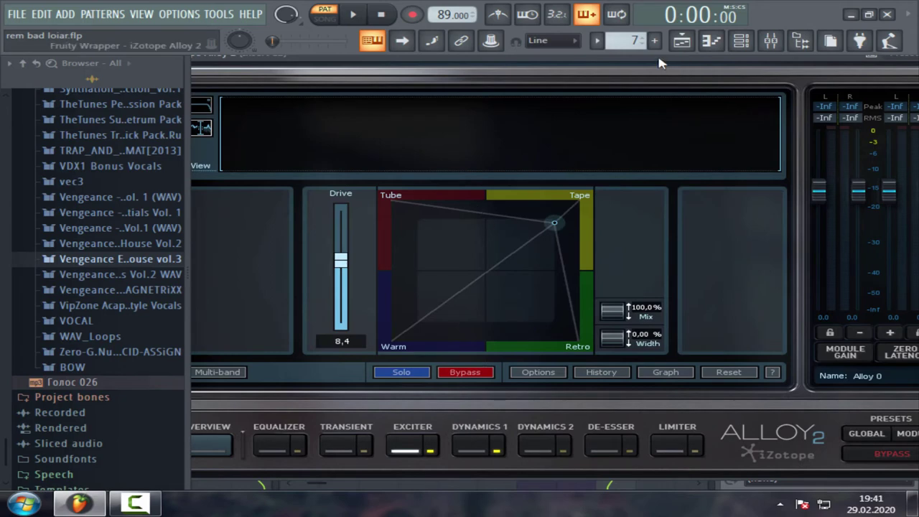
{"action": "left_click_drag", "start_coordinate": [630, 62], "coordinate": [608, 71]}
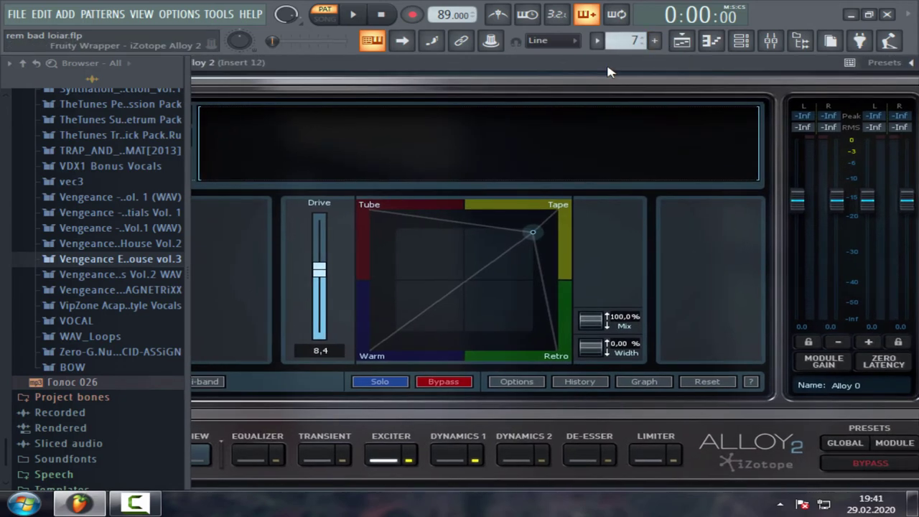
{"action": "left_click_drag", "start_coordinate": [321, 275], "coordinate": [322, 279]}
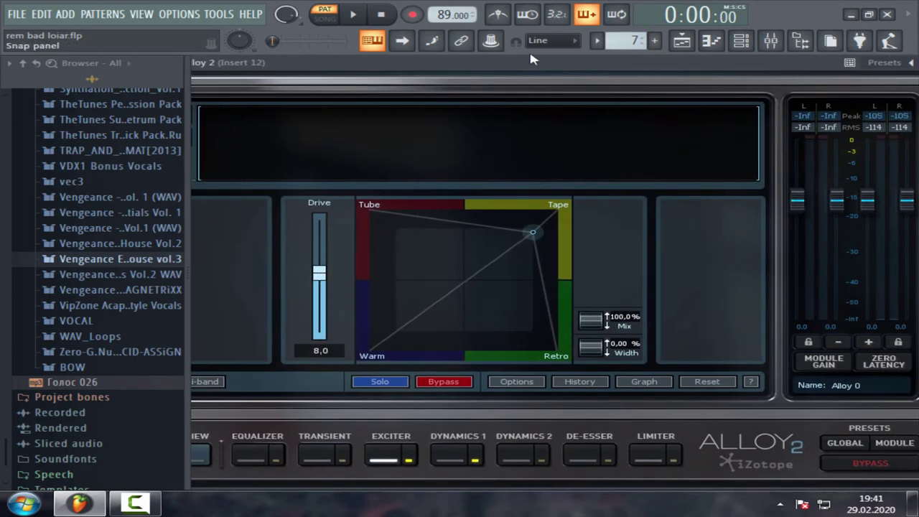
{"action": "left_click_drag", "start_coordinate": [517, 67], "coordinate": [461, 83]}
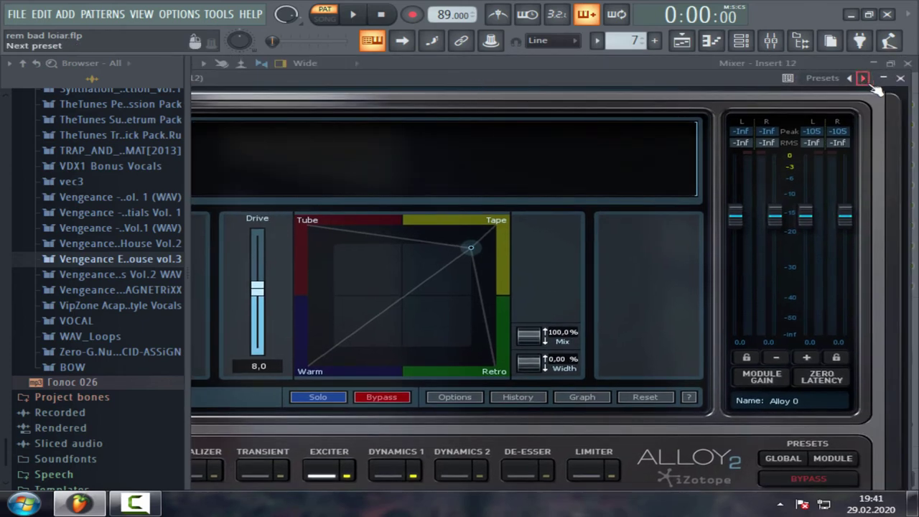
{"action": "left_click", "coordinate": [900, 78]}
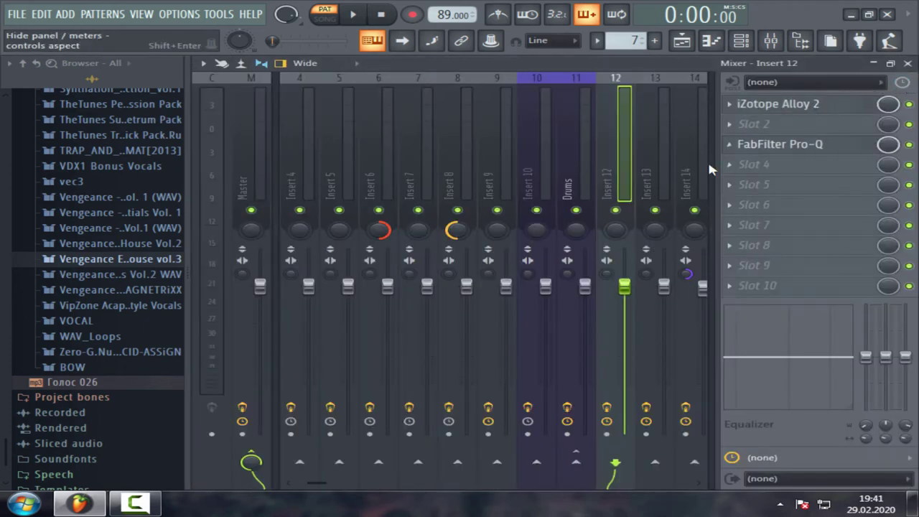
{"action": "left_click", "coordinate": [907, 63]}
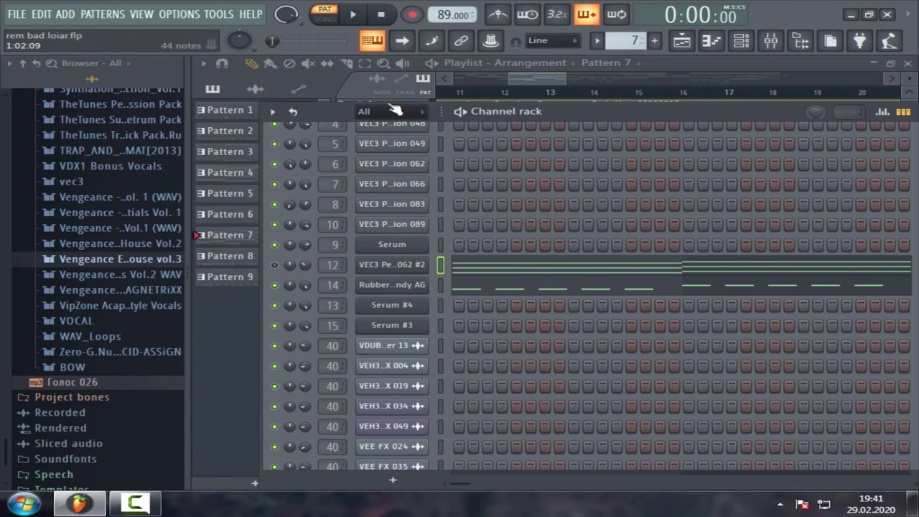
Play Pattern 7 briefly and examine the Harmless settings of the RubberBandy AG channel with playback stopped
{"action": "left_click", "coordinate": [364, 22]}
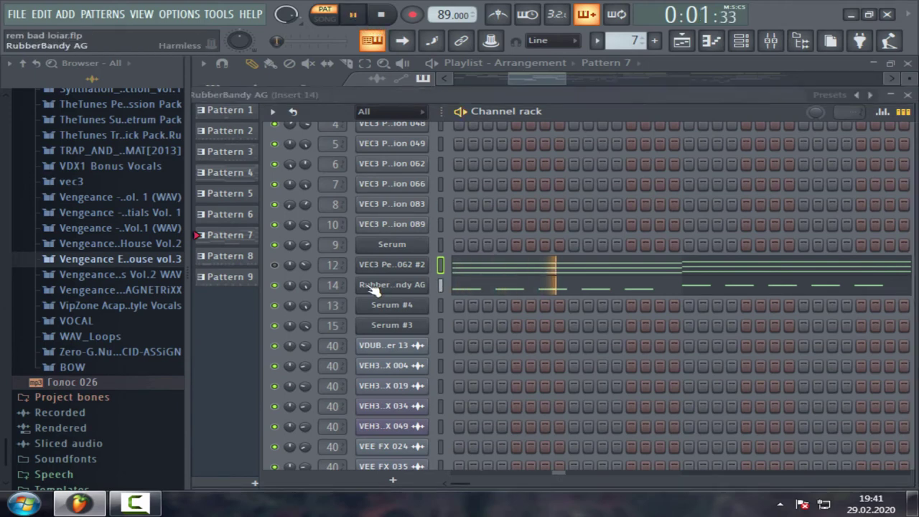
{"action": "left_click", "coordinate": [379, 285]}
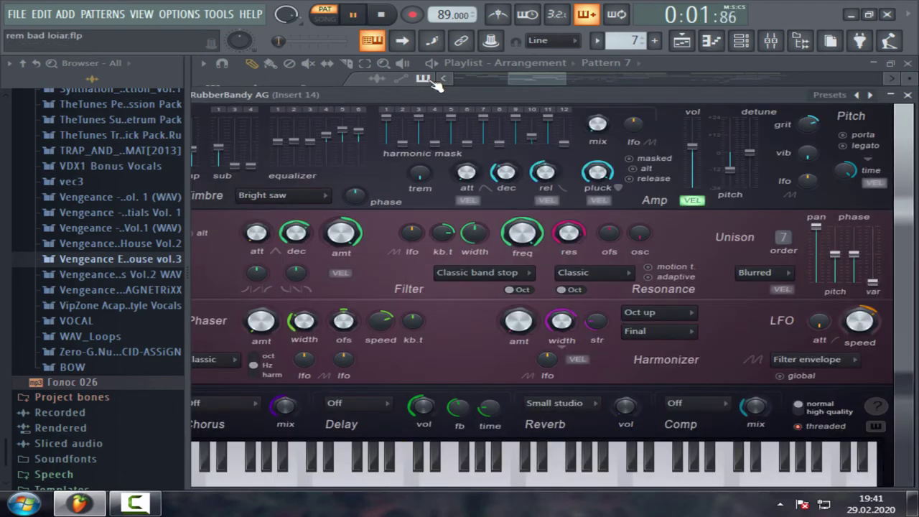
{"action": "left_click", "coordinate": [380, 14]}
{"action": "left_click_drag", "start_coordinate": [507, 94], "coordinate": [548, 88]}
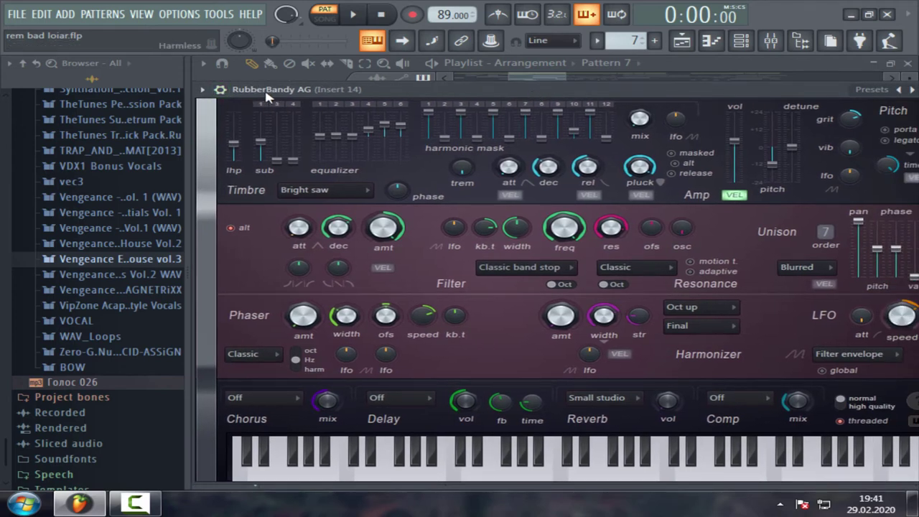
{"action": "left_click_drag", "start_coordinate": [547, 95], "coordinate": [505, 84]}
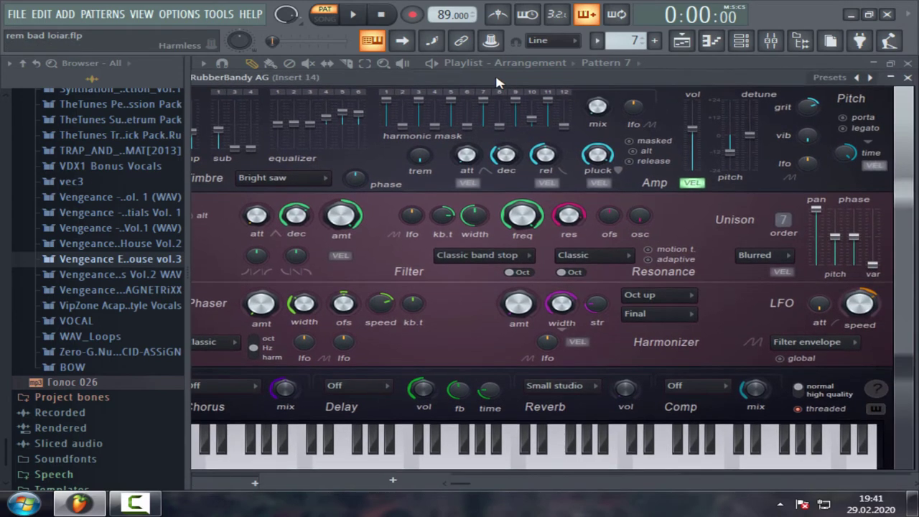
Try a pluck decay length of 60% on RubberBandy AG while Pattern 7 plays, restore it, stop playback and close the synth
{"action": "left_click", "coordinate": [356, 15]}
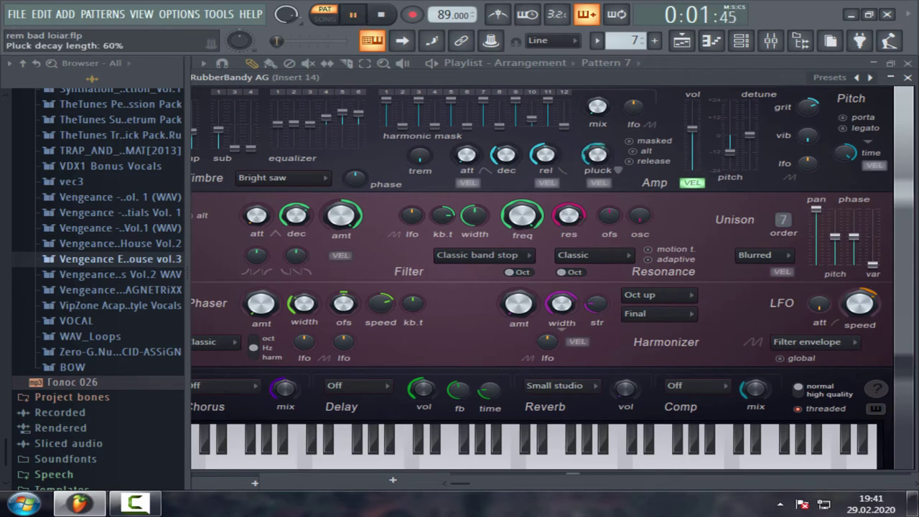
{"action": "left_click_drag", "start_coordinate": [597, 154], "coordinate": [597, 157]}
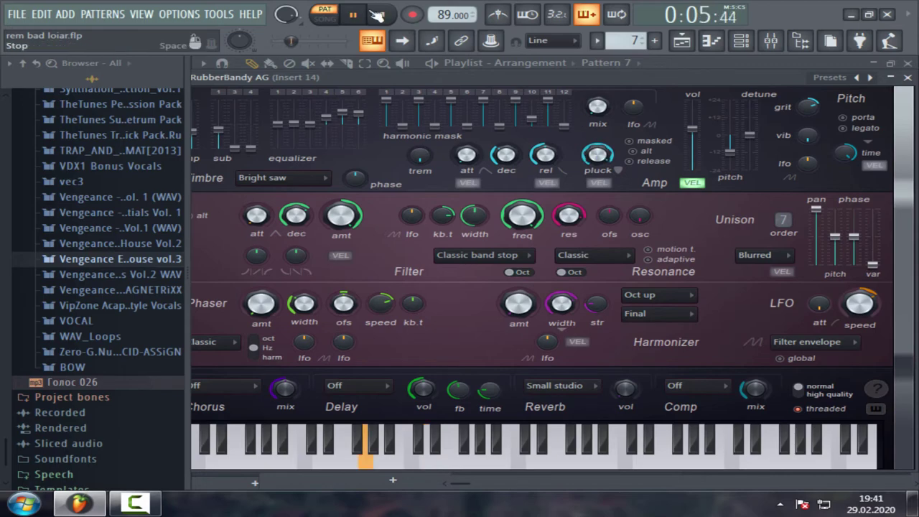
{"action": "left_click", "coordinate": [386, 16]}
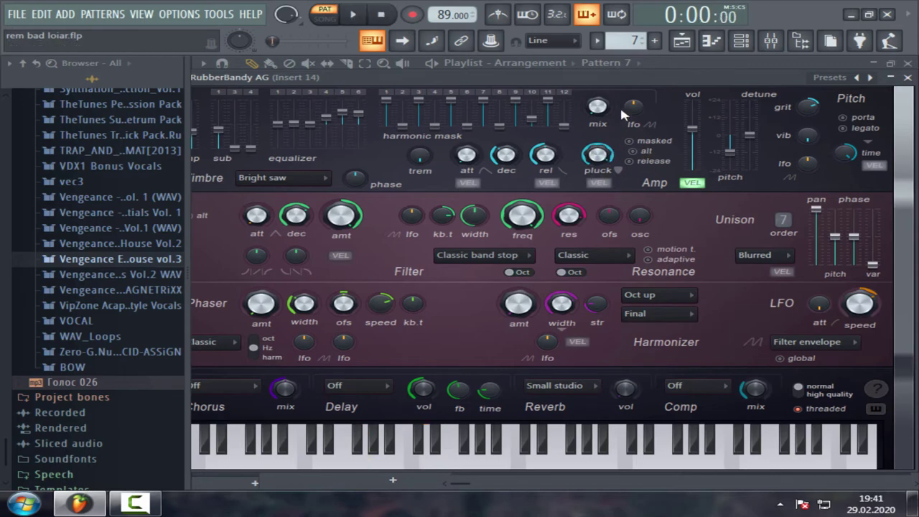
{"action": "left_click_drag", "start_coordinate": [605, 82], "coordinate": [544, 83]}
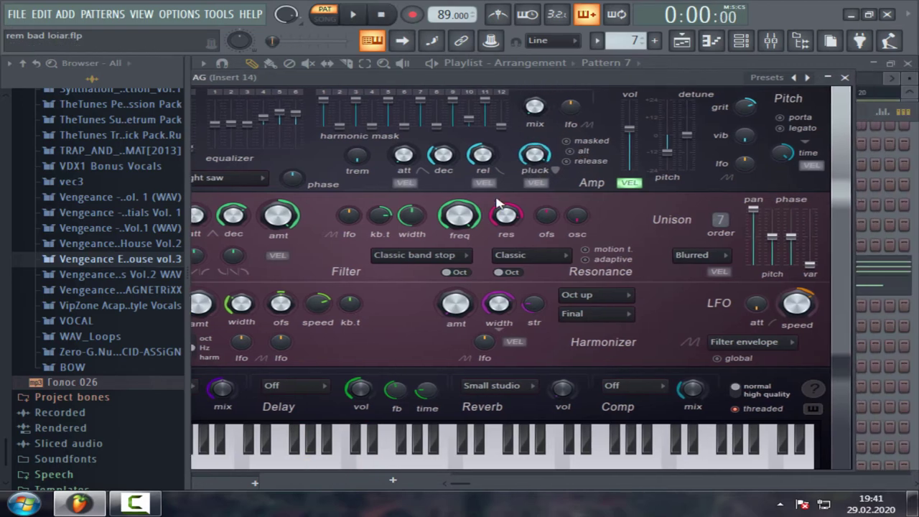
{"action": "left_click", "coordinate": [847, 78]}
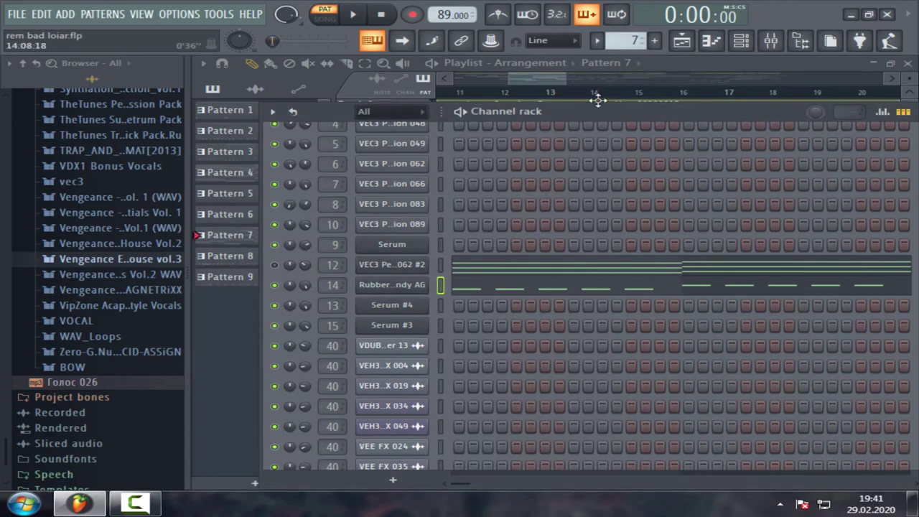
{"action": "left_click", "coordinate": [423, 285]}
{"action": "left_click", "coordinate": [825, 77]}
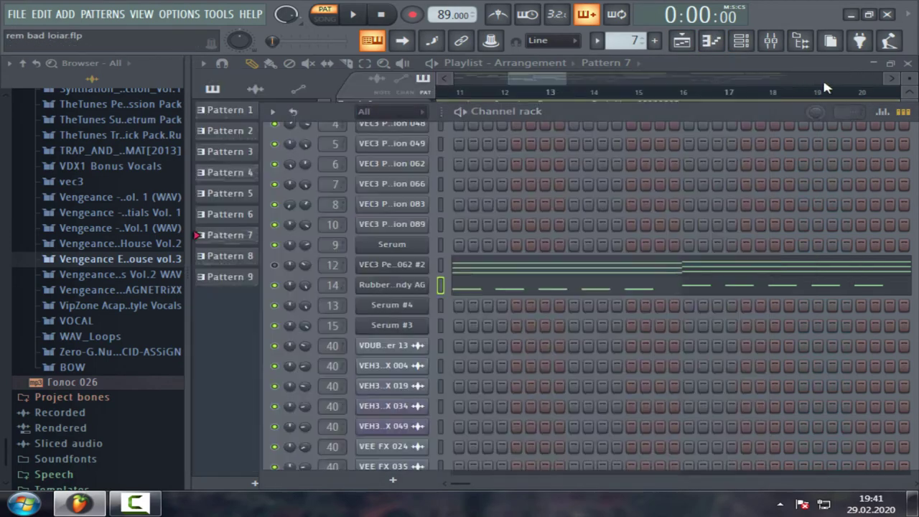
Bring bars 22 to 30 of the playlist into view and select Pattern 5 with the channel rack open
{"action": "left_click", "coordinate": [543, 80]}
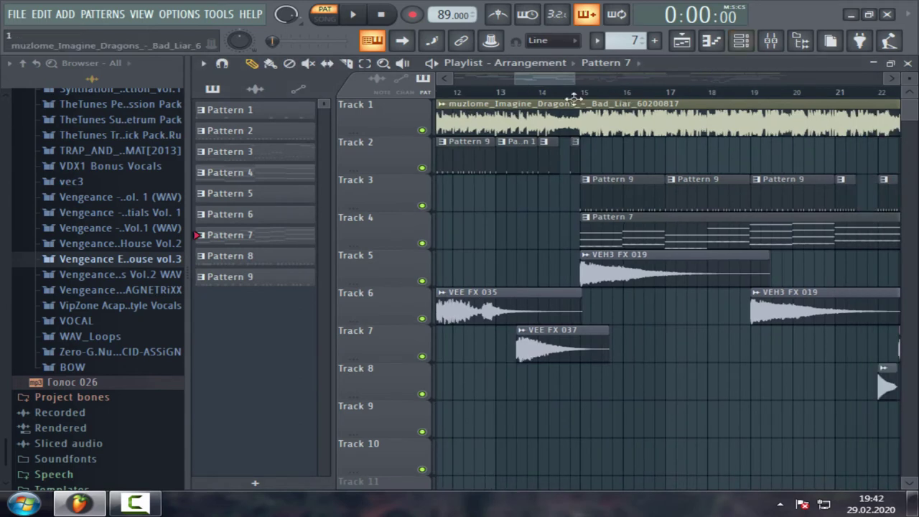
{"action": "left_click_drag", "start_coordinate": [543, 80], "coordinate": [600, 79]}
{"action": "left_click", "coordinate": [743, 45]}
{"action": "scroll", "coordinate": [611, 41], "scroll_direction": "down", "scroll_amount": 1}
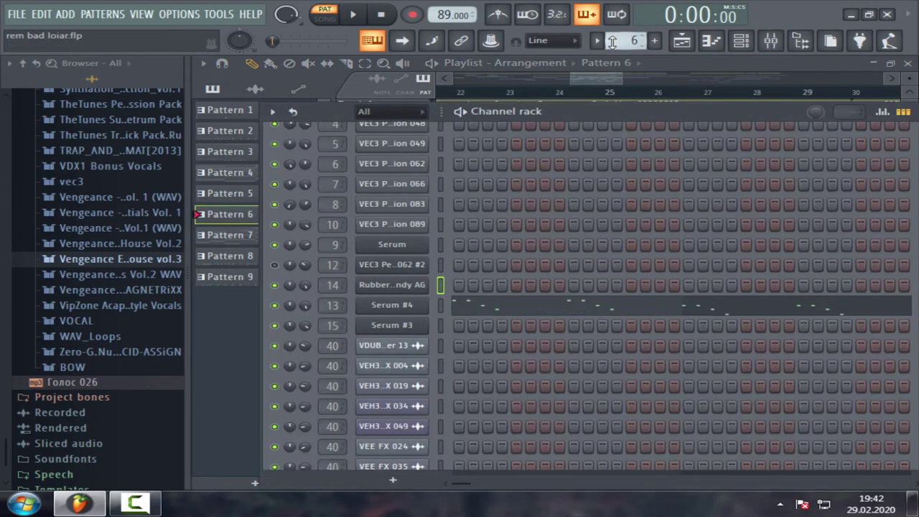
Examine the Serum #4 preset PL FMmy [SD] and its place in the Plucked category, then close the synth
{"action": "left_click", "coordinate": [392, 307]}
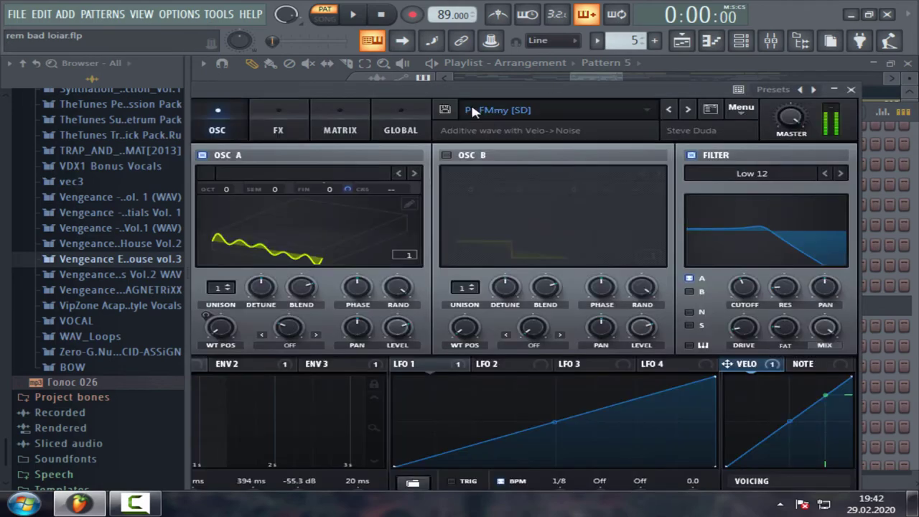
{"action": "left_click_drag", "start_coordinate": [414, 82], "coordinate": [479, 81]}
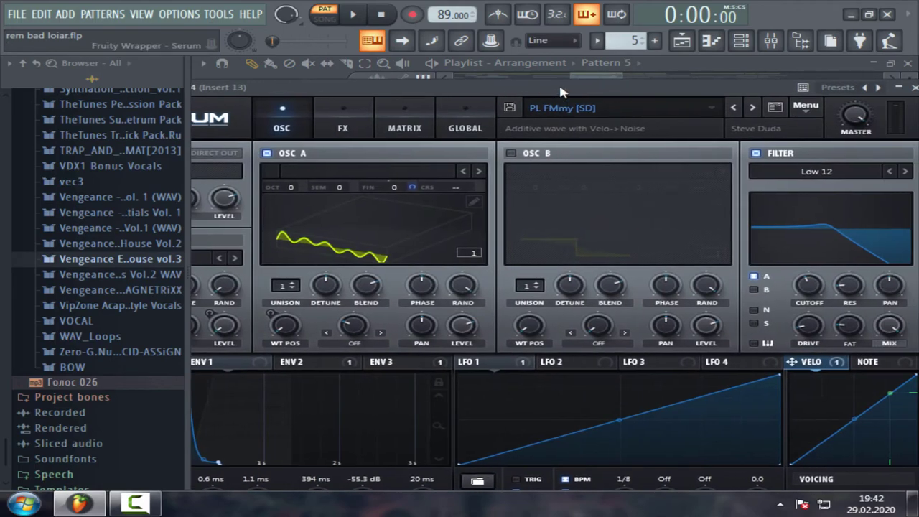
{"action": "mouse_move", "coordinate": [562, 92]}
{"action": "left_mouse_down"}
{"action": "mouse_move", "coordinate": [593, 73]}
{"action": "mouse_move", "coordinate": [688, 64]}
{"action": "mouse_move", "coordinate": [672, 99]}
{"action": "mouse_move", "coordinate": [560, 99]}
{"action": "left_mouse_up"}
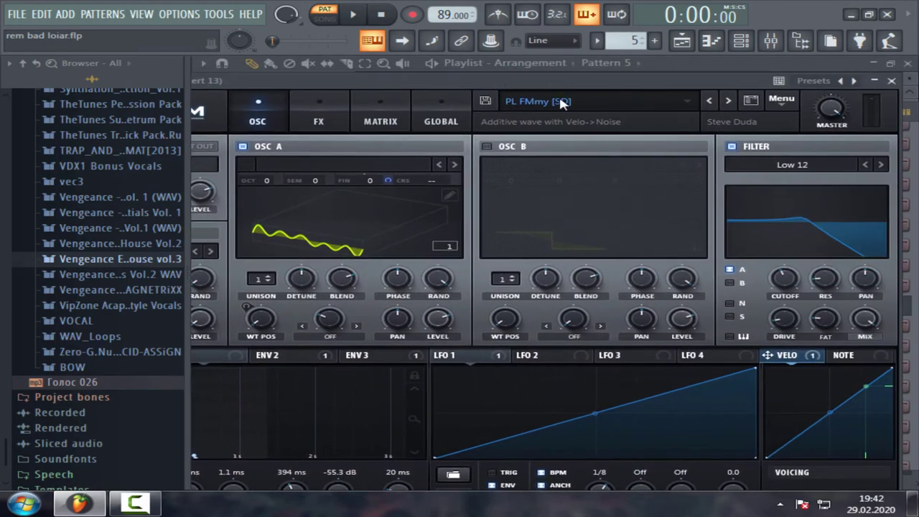
{"action": "left_click", "coordinate": [560, 100]}
{"action": "mouse_move", "coordinate": [574, 239]}
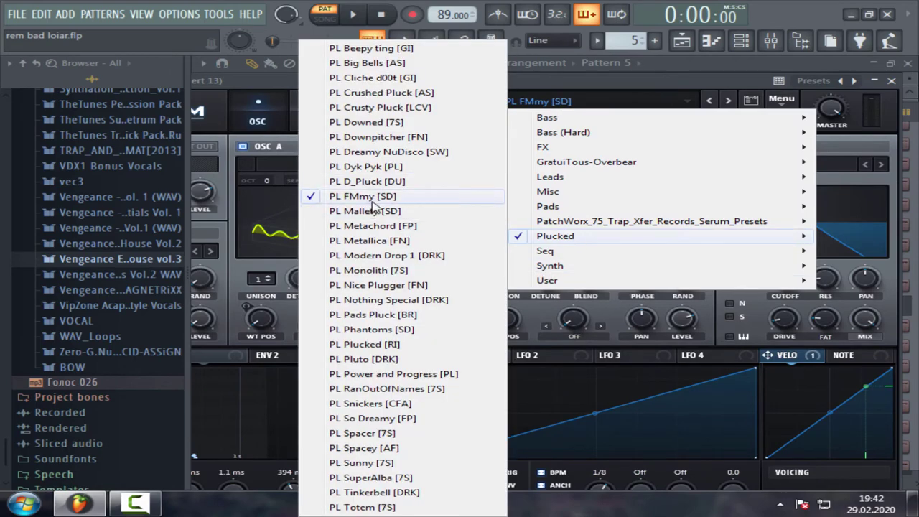
{"action": "left_click", "coordinate": [625, 80]}
{"action": "key", "text": "Escape"}
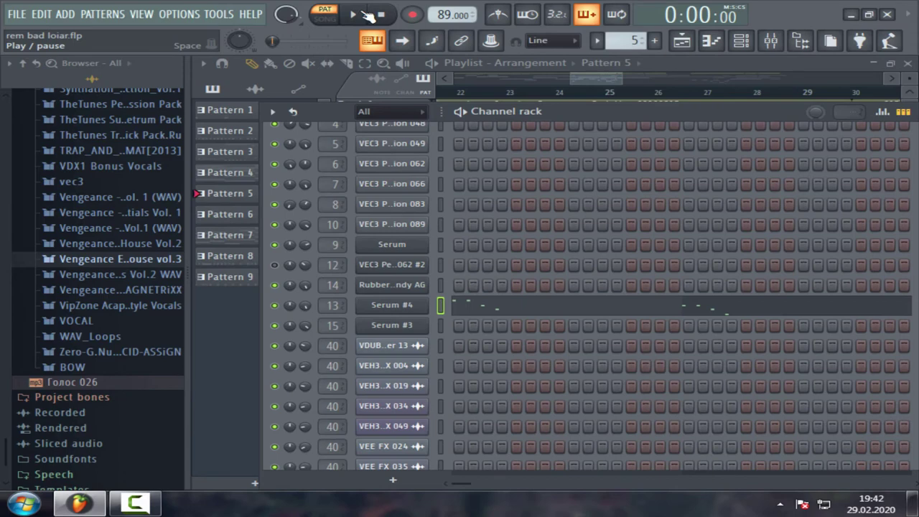
Listen to Pattern 5 and Pattern 6, view the effects on Insert 13 in the mixer, and stop playback
{"action": "left_click", "coordinate": [362, 13]}
{"action": "scroll", "coordinate": [619, 42], "scroll_direction": "up", "scroll_amount": 1}
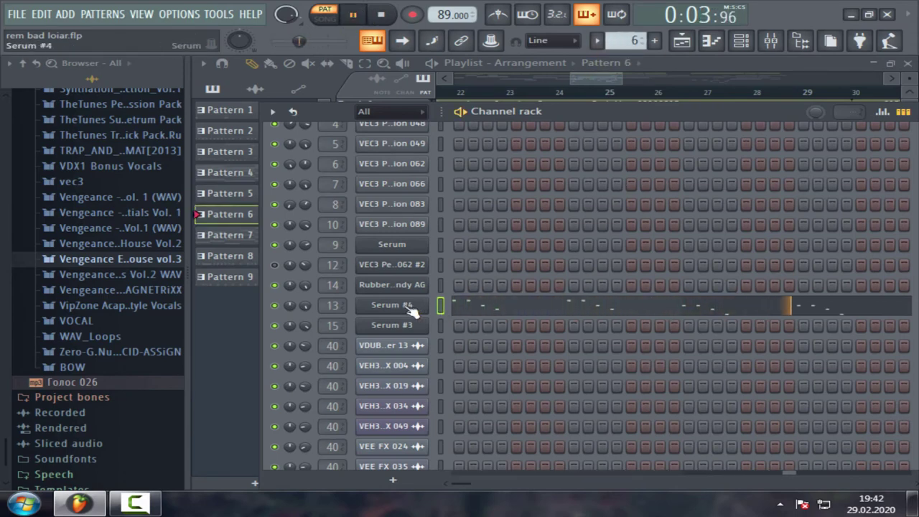
{"action": "left_click", "coordinate": [770, 41]}
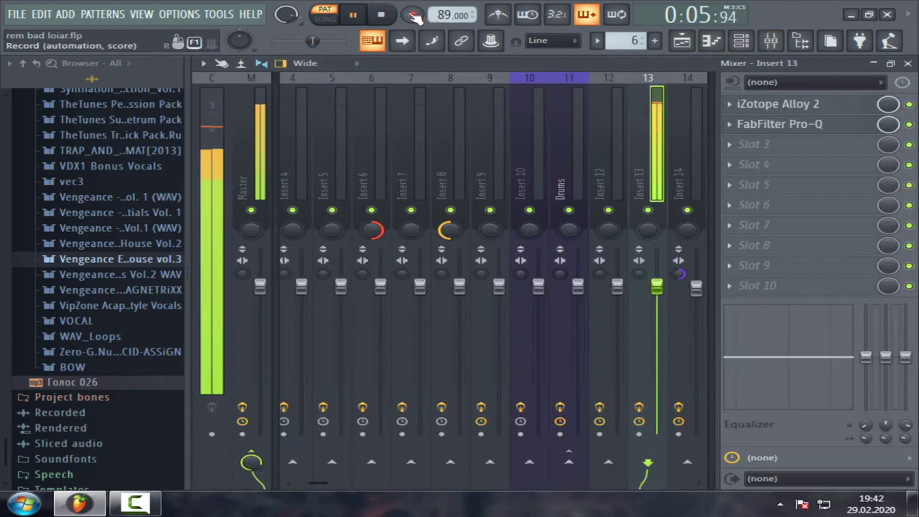
{"action": "left_click", "coordinate": [381, 13]}
{"action": "scroll", "coordinate": [650, 153], "scroll_direction": "down", "scroll_amount": 3}
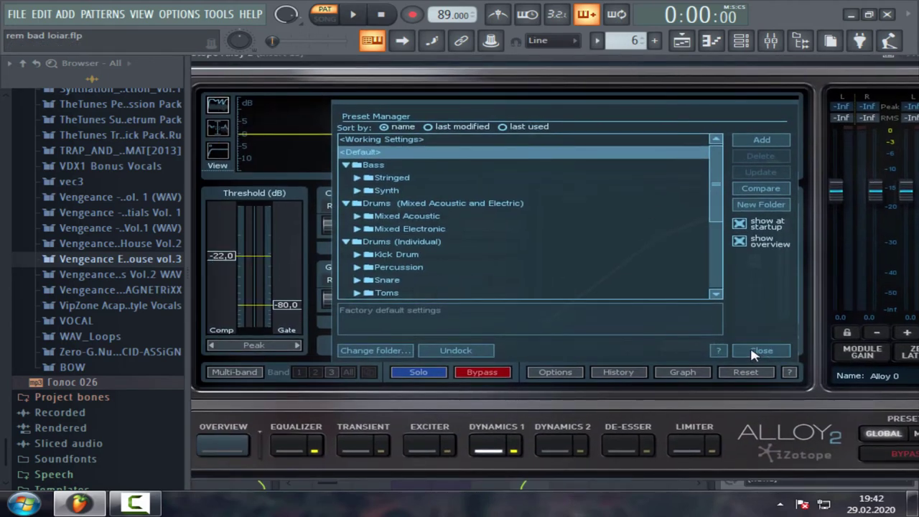
Dismiss the Alloy 2 preset manager on Insert 13 and set the Dynamics 1 compressor attack to 0.39 ms
{"action": "left_click", "coordinate": [759, 351]}
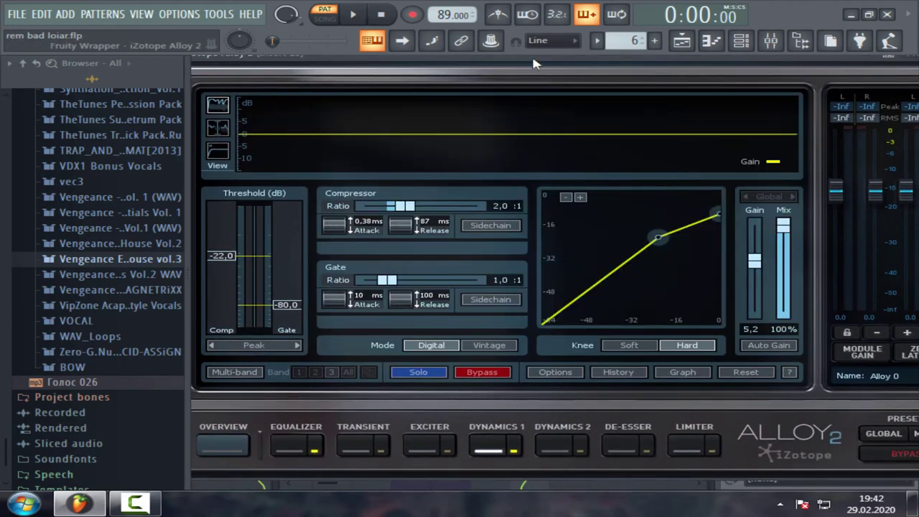
{"action": "left_click_drag", "start_coordinate": [530, 62], "coordinate": [581, 61]}
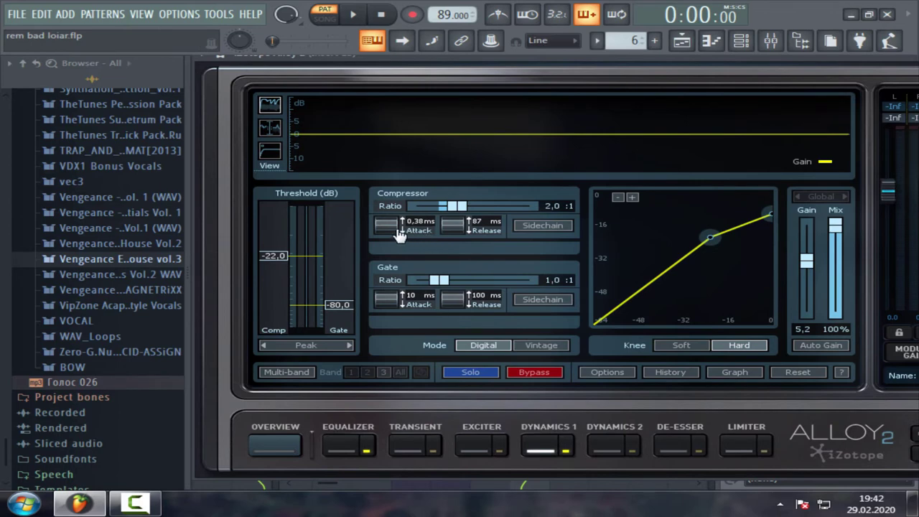
{"action": "left_click_drag", "start_coordinate": [399, 234], "coordinate": [393, 228]}
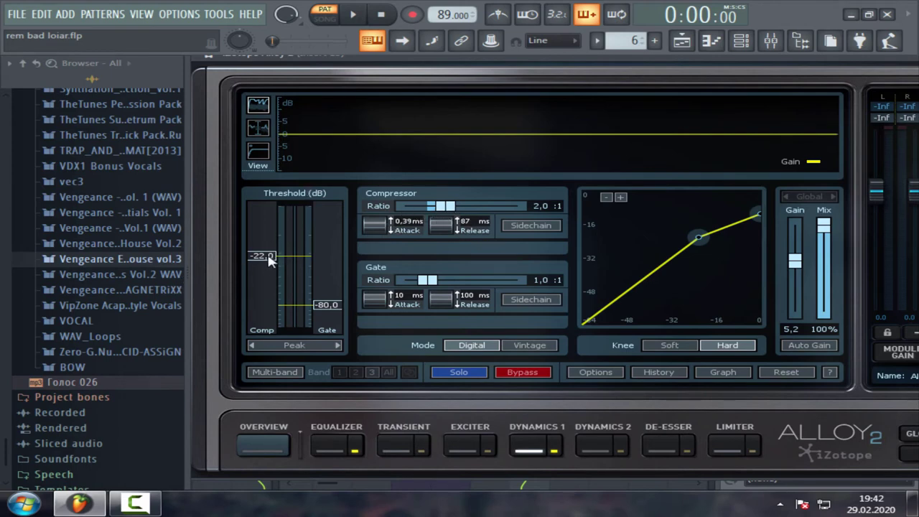
Close Alloy 2 on Insert 13, open FabFilter Pro-Q, and lower its high cut band to about 16 kHz
{"action": "left_click_drag", "start_coordinate": [652, 60], "coordinate": [539, 79]}
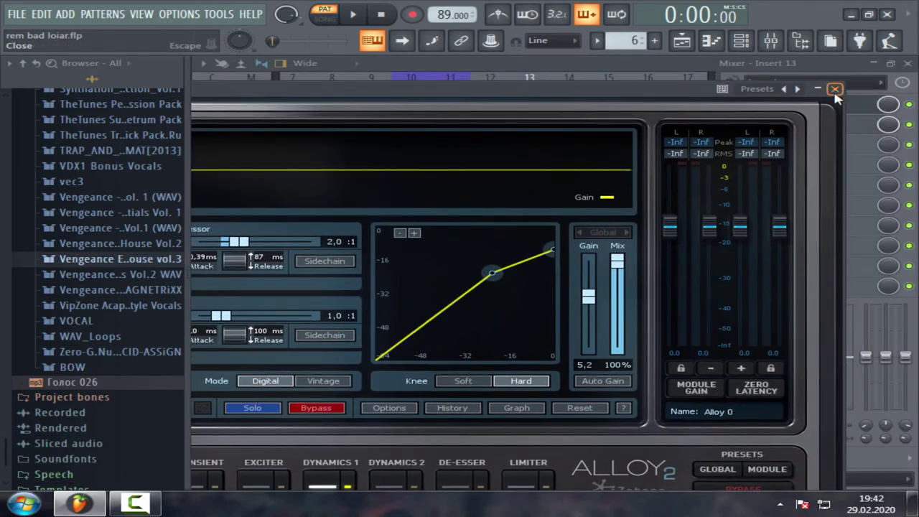
{"action": "left_click", "coordinate": [834, 89]}
{"action": "left_click", "coordinate": [796, 123]}
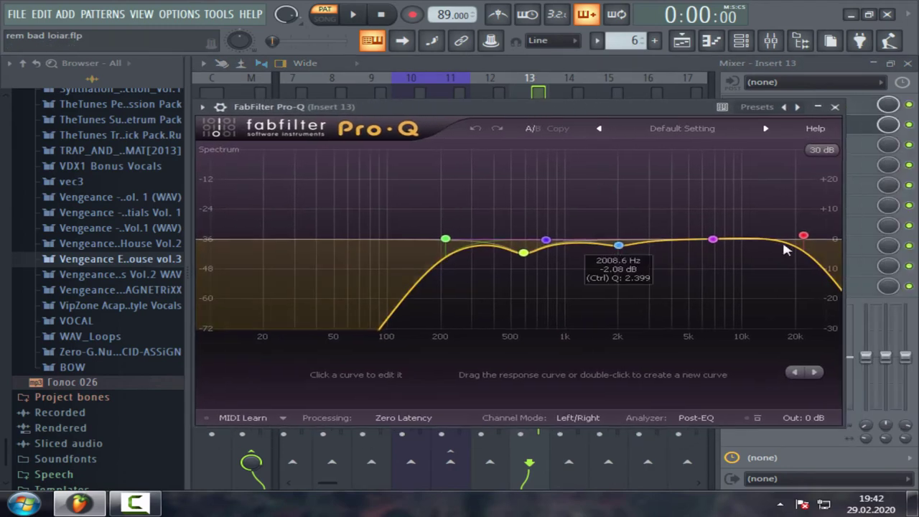
{"action": "left_click_drag", "start_coordinate": [807, 231], "coordinate": [777, 237]}
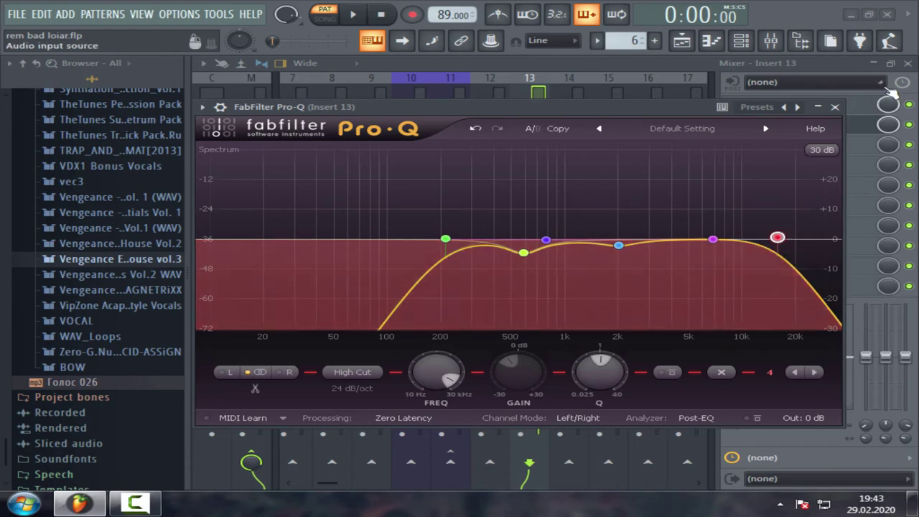
Compare the Pro-Q curve at the 12 dB and 30 dB display ranges, leave it at 30 dB, and close the equalizer and mixer
{"action": "left_click", "coordinate": [822, 149]}
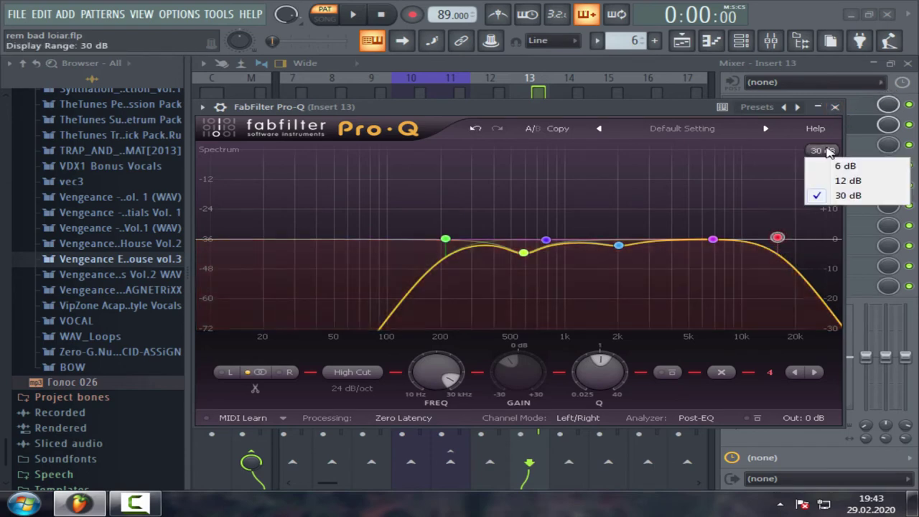
{"action": "left_click", "coordinate": [840, 181]}
{"action": "left_click", "coordinate": [823, 150]}
{"action": "left_click", "coordinate": [832, 195]}
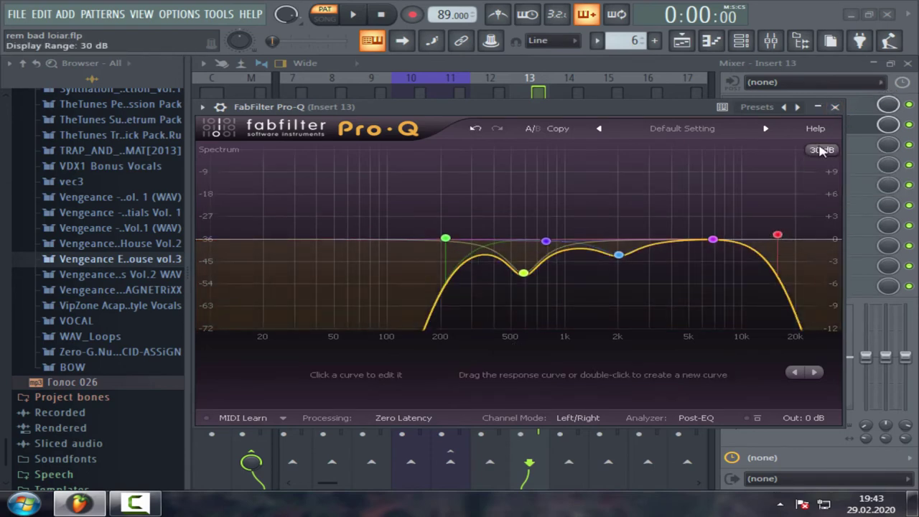
{"action": "left_click", "coordinate": [822, 151]}
{"action": "left_click", "coordinate": [832, 181]}
{"action": "left_click", "coordinate": [829, 153]}
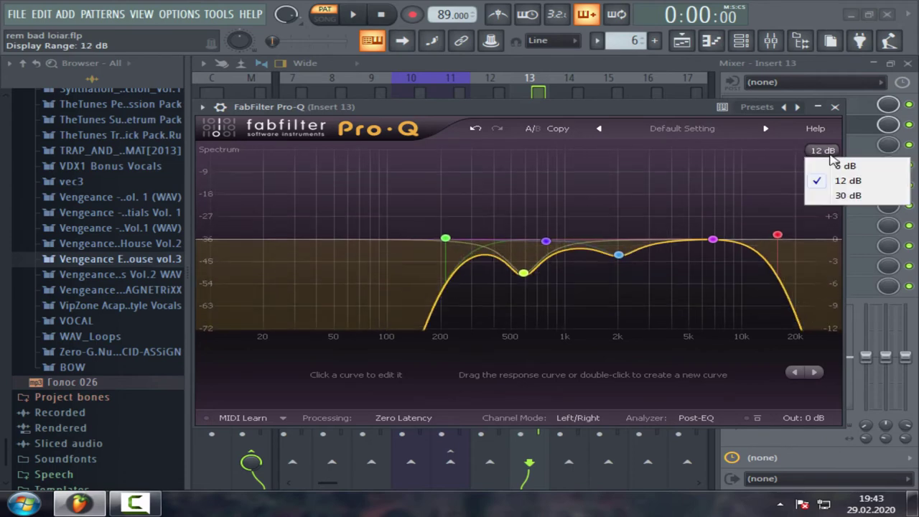
{"action": "left_click", "coordinate": [845, 195]}
{"action": "left_click", "coordinate": [833, 106]}
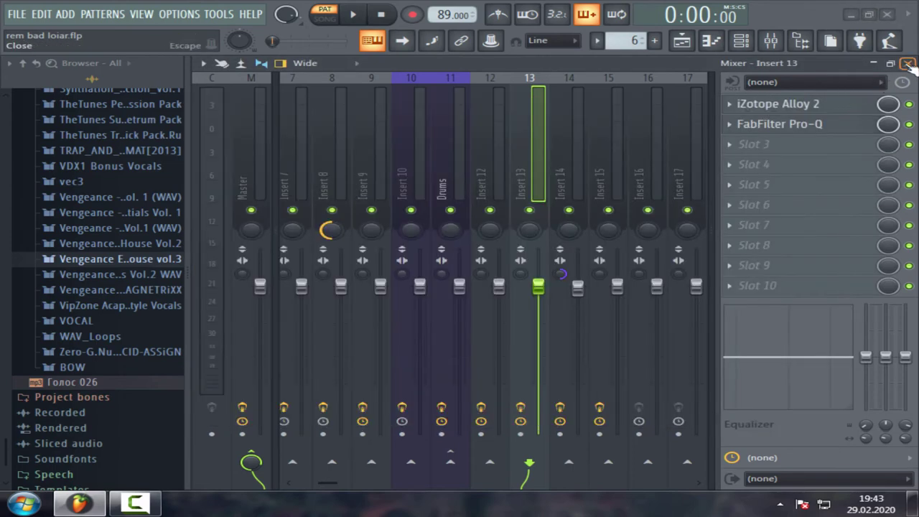
{"action": "left_click", "coordinate": [907, 63]}
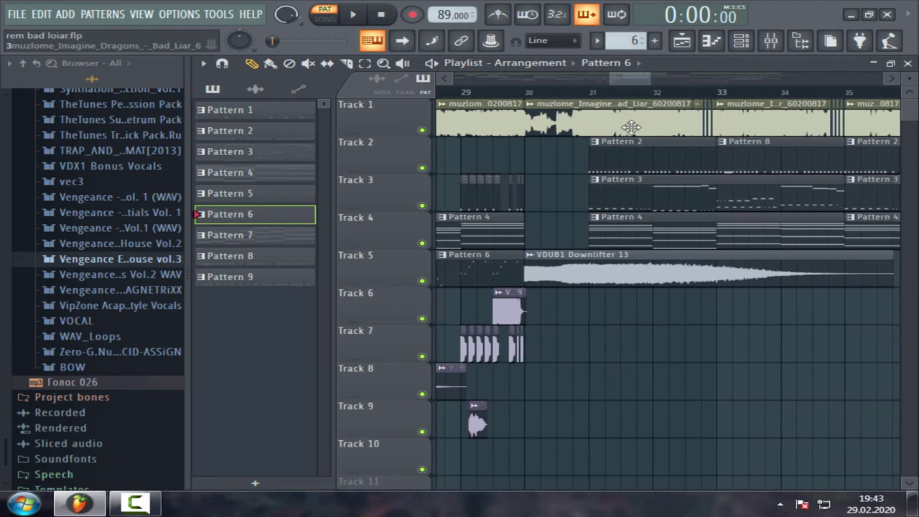
Place the playhead at bar 31 and switch to Pattern 4 in pattern mode with the channel rack open
{"action": "left_click", "coordinate": [589, 92]}
{"action": "left_click", "coordinate": [740, 40]}
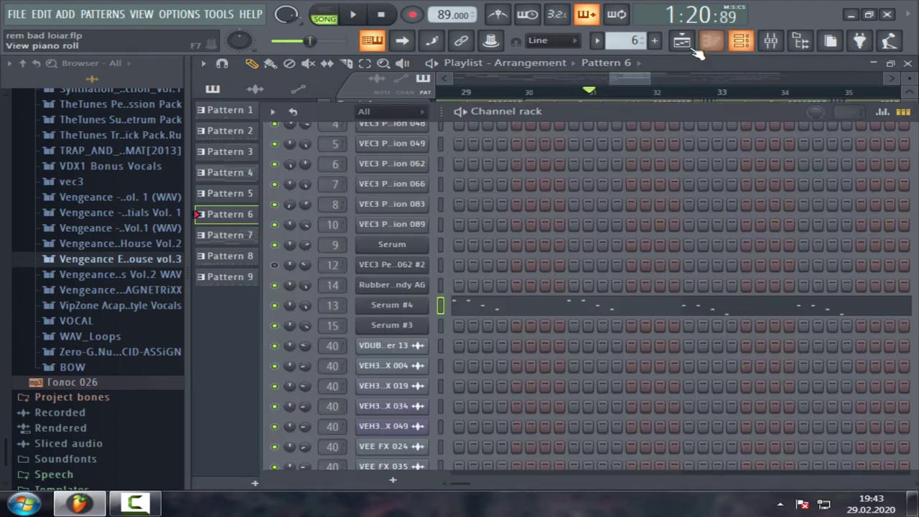
{"action": "scroll", "coordinate": [624, 40], "scroll_direction": "up", "scroll_amount": 3}
{"action": "scroll", "coordinate": [624, 40], "scroll_direction": "down", "scroll_amount": 1}
{"action": "left_click", "coordinate": [333, 14]}
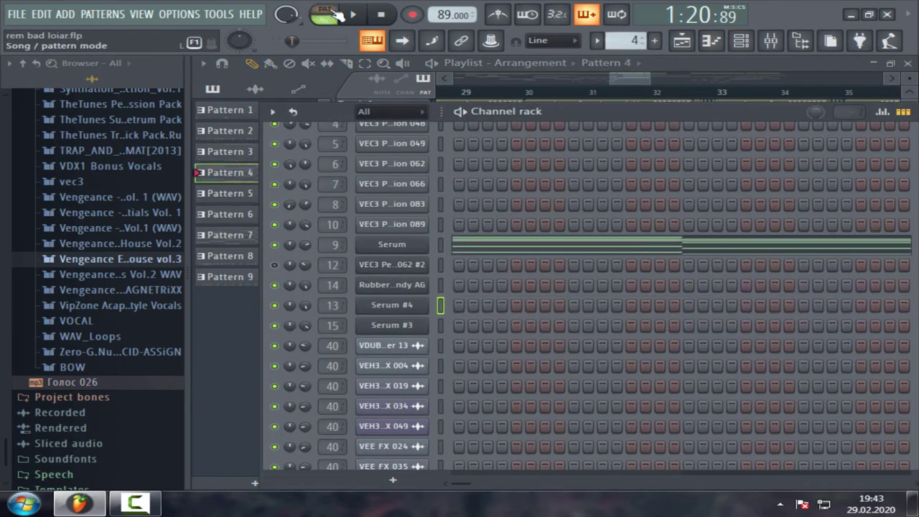
Listen to Pattern 4 while viewing its Serum synth, and stop playback with the synth closed
{"action": "left_click", "coordinate": [352, 14]}
{"action": "left_click", "coordinate": [387, 246]}
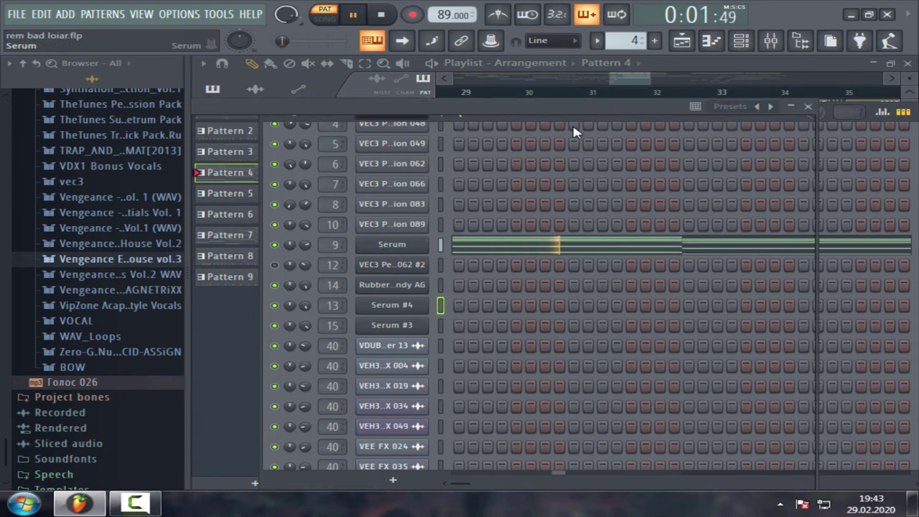
{"action": "left_click_drag", "start_coordinate": [430, 106], "coordinate": [509, 99]}
{"action": "key", "text": "space"}
{"action": "key", "text": "Escape"}
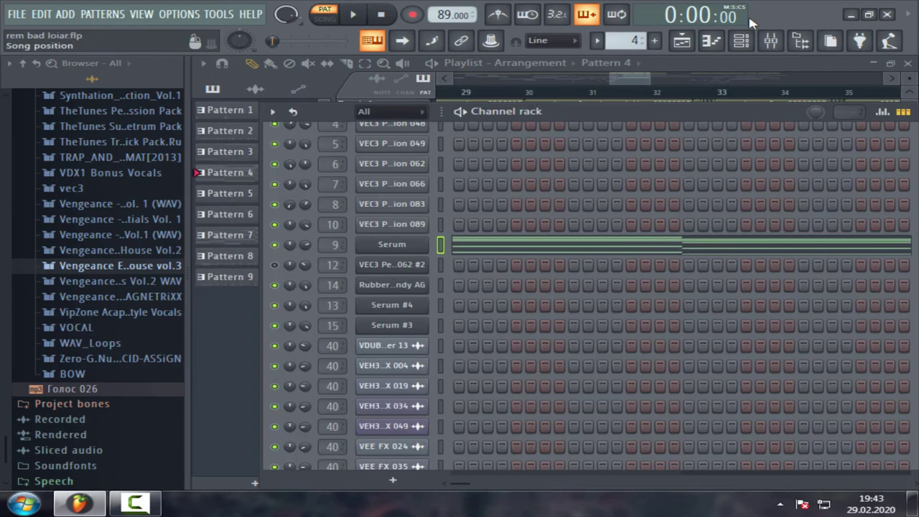
Examine the Alloy 2 Dynamics 1 compressor settings on Insert 9 and close the plugin
{"action": "left_click", "coordinate": [782, 41]}
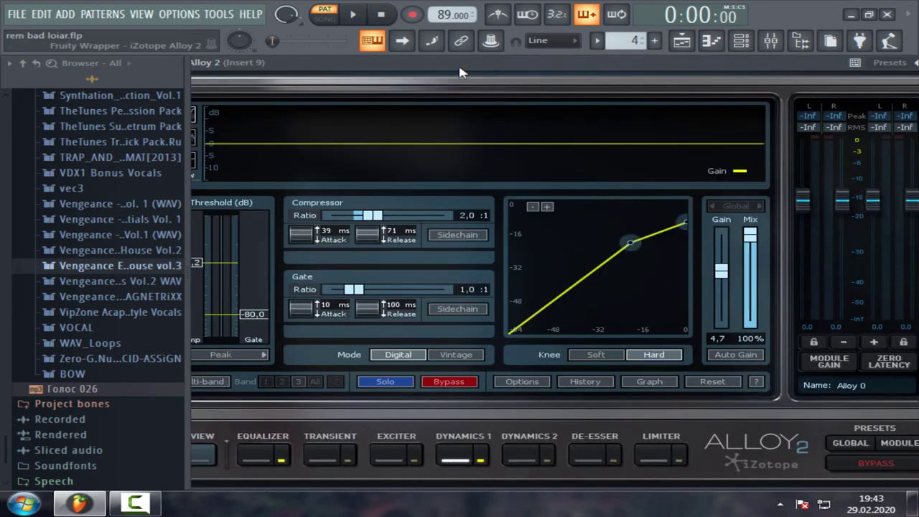
{"action": "left_click_drag", "start_coordinate": [459, 72], "coordinate": [550, 64]}
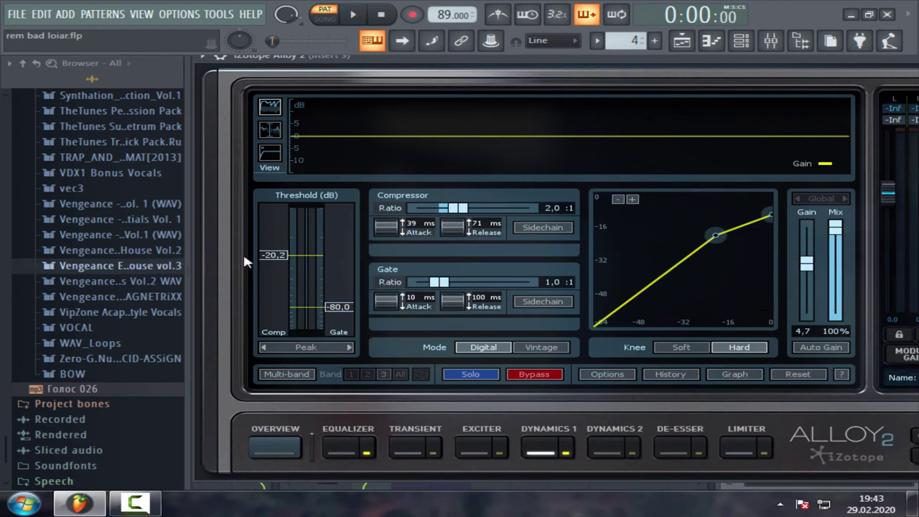
{"action": "left_click_drag", "start_coordinate": [488, 68], "coordinate": [278, 103]}
{"action": "left_click", "coordinate": [841, 92]}
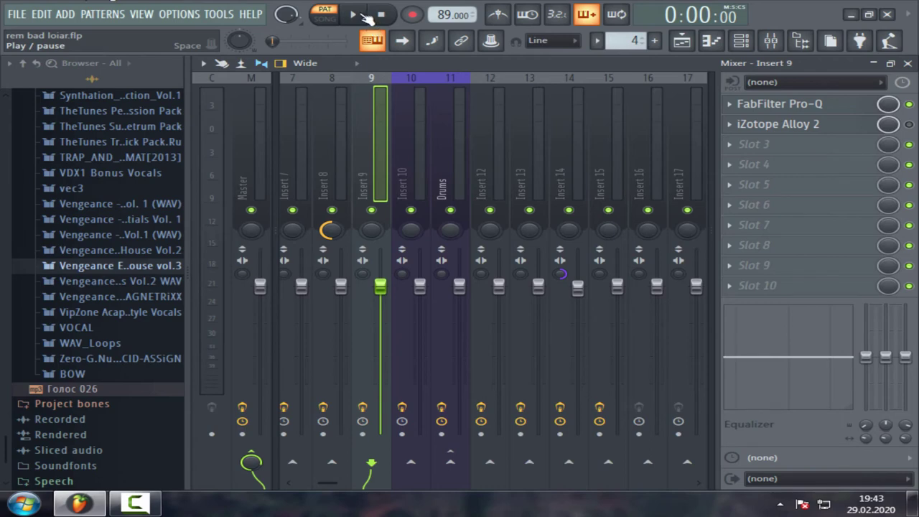
Listen to Pattern 4 with Insert 9's Alloy 2 bypassed and enabled, stop playback, and close the mixer
{"action": "left_click", "coordinate": [364, 15]}
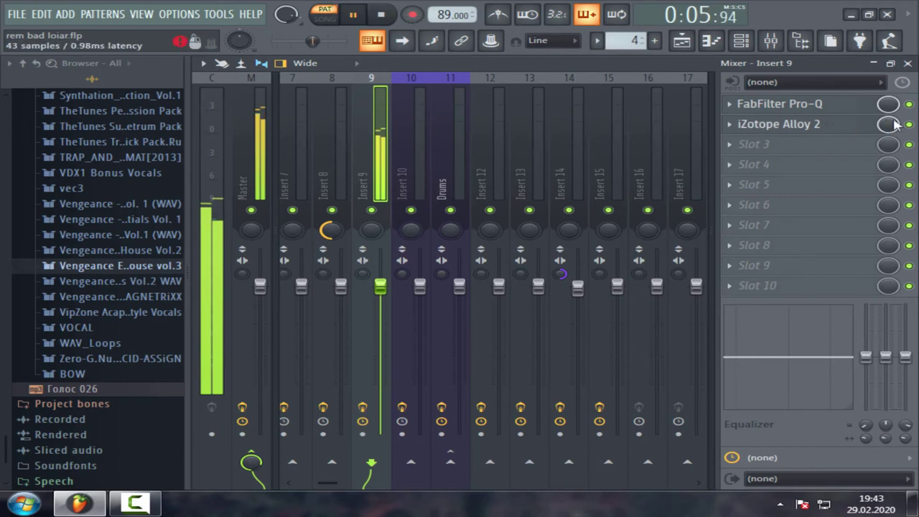
{"action": "left_click", "coordinate": [380, 14]}
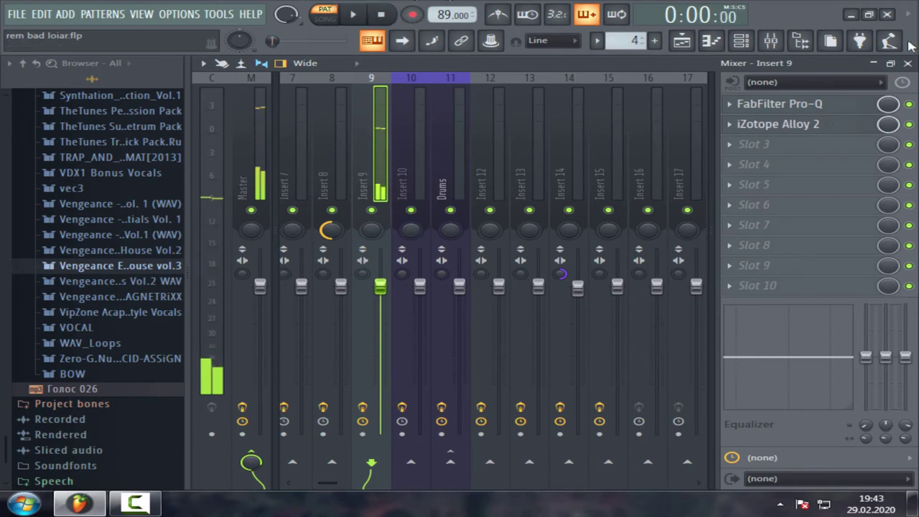
{"action": "left_click", "coordinate": [908, 63]}
Switch to song mode and look over the arrangement's later sections in the playlist up to bar 59
{"action": "left_click_drag", "start_coordinate": [629, 79], "coordinate": [750, 78]}
{"action": "key", "text": "l"}
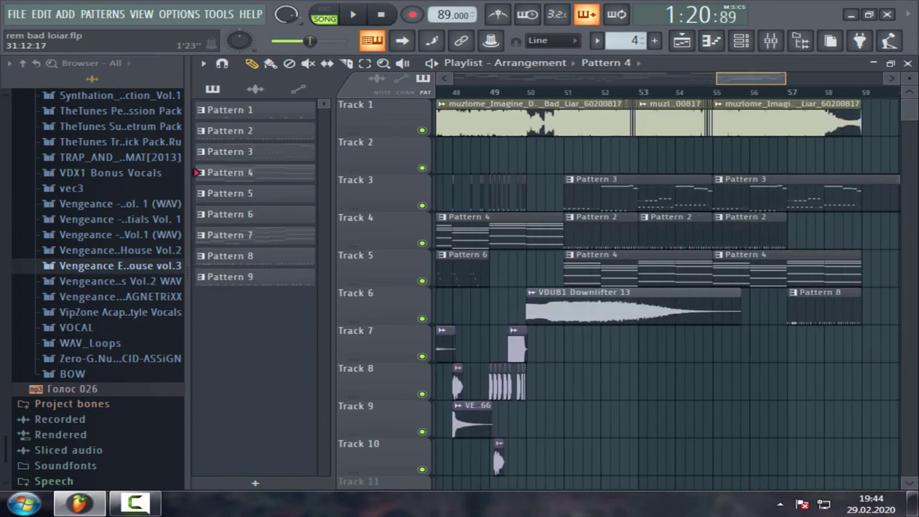
{"action": "scroll", "coordinate": [667, 287], "scroll_direction": "left", "scroll_amount": 6}
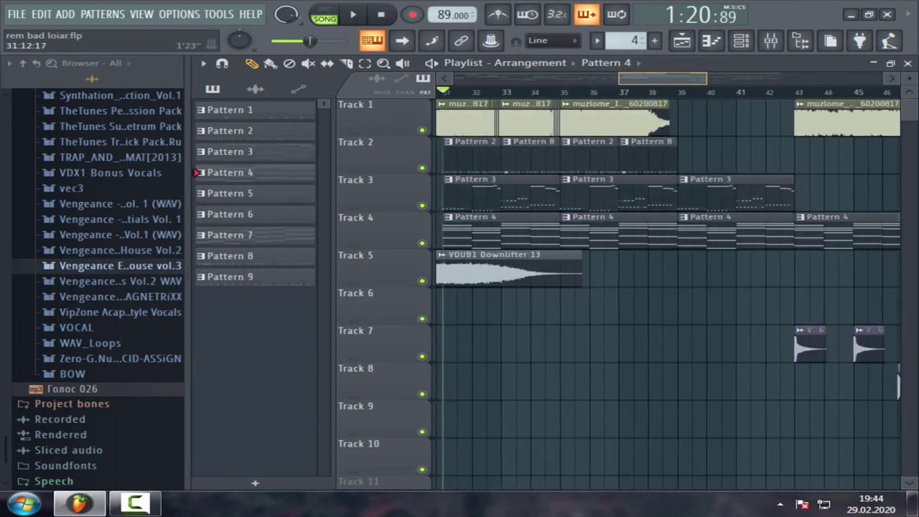
{"action": "scroll", "coordinate": [667, 287], "scroll_direction": "left", "scroll_amount": 5}
Select the Master track in the mixer to view its effects, look over Inserts 1 to 9, and close the mixer
{"action": "left_click", "coordinate": [770, 40]}
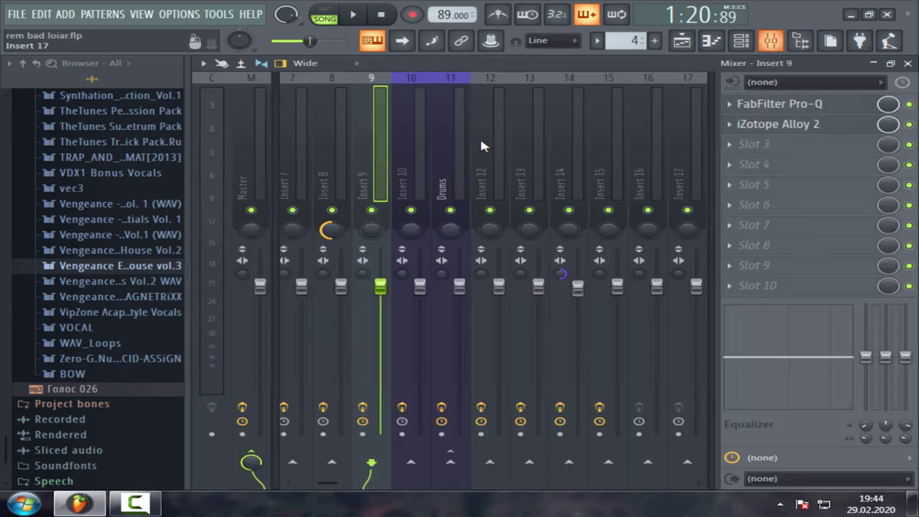
{"action": "left_click", "coordinate": [243, 179]}
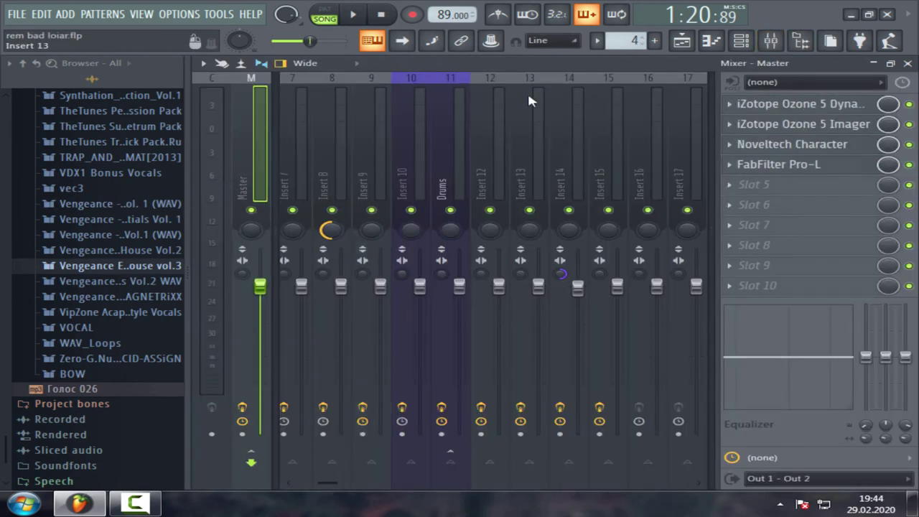
{"action": "scroll", "coordinate": [352, 177], "scroll_direction": "left", "scroll_amount": 6}
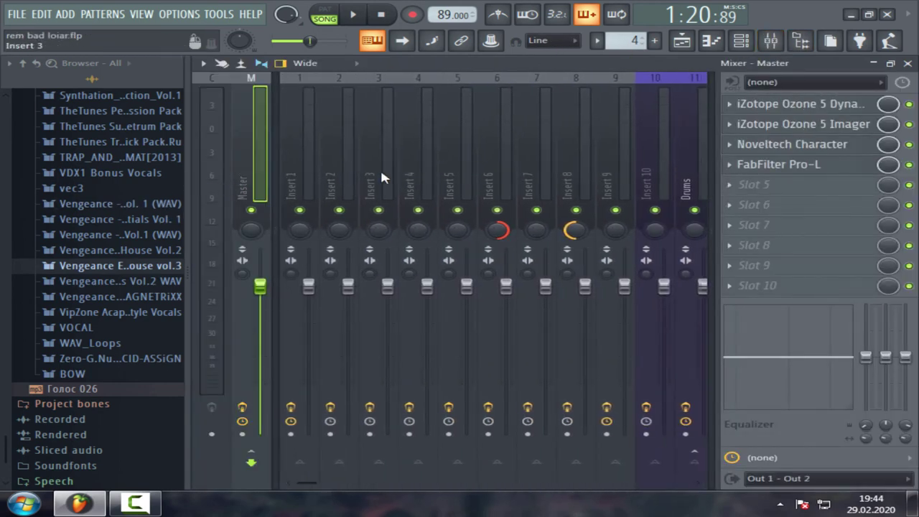
{"action": "left_click", "coordinate": [907, 63]}
Select Pattern 2 and examine its kick, clap and percussion steps in the channel rack
{"action": "scroll", "coordinate": [584, 127], "scroll_direction": "left", "scroll_amount": 2}
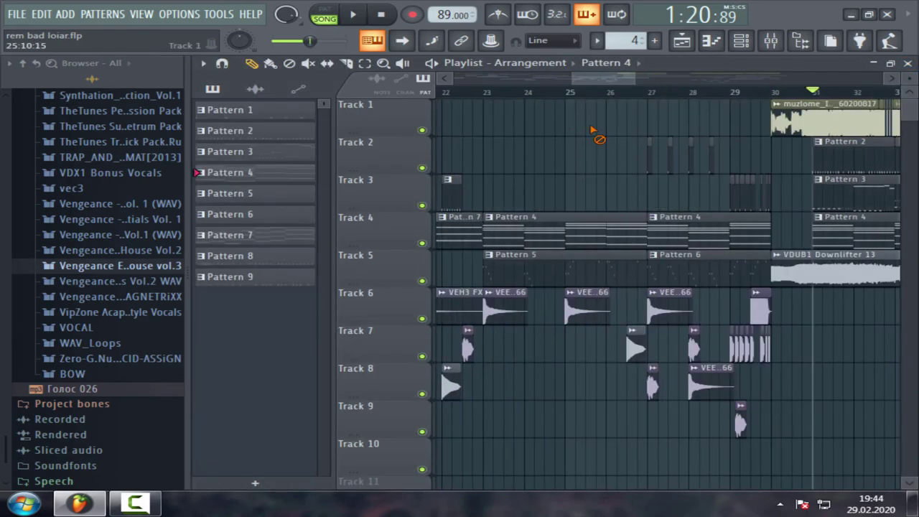
{"action": "scroll", "coordinate": [592, 130], "scroll_direction": "down", "scroll_amount": 4}
{"action": "left_click", "coordinate": [745, 46]}
{"action": "scroll", "coordinate": [488, 215], "scroll_direction": "up", "scroll_amount": 4}
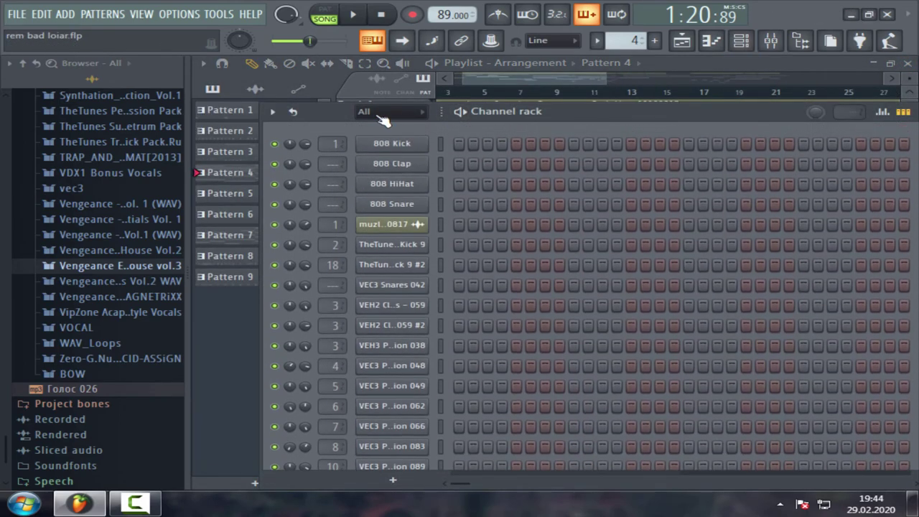
{"action": "left_click", "coordinate": [378, 115]}
{"action": "left_click", "coordinate": [596, 40]}
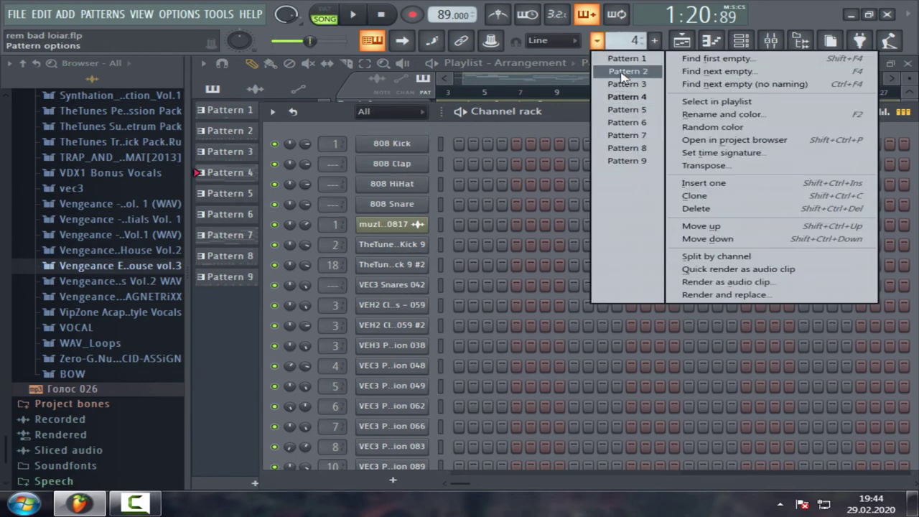
{"action": "left_click", "coordinate": [623, 72]}
{"action": "scroll", "coordinate": [558, 248], "scroll_direction": "down", "scroll_amount": 5}
{"action": "scroll", "coordinate": [558, 247], "scroll_direction": "up", "scroll_amount": 4}
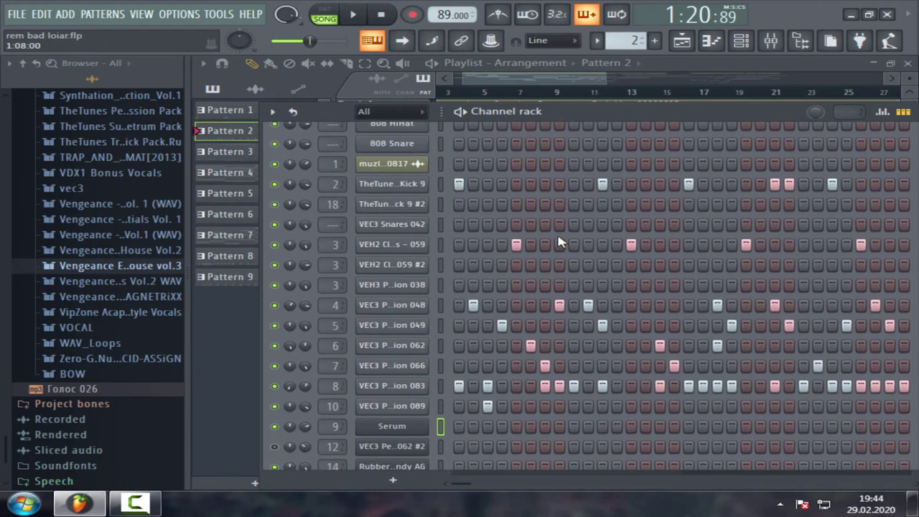
{"action": "left_click", "coordinate": [542, 80]}
Play the song from bar 31 while checking the playlist and the mixer levels, and pause playback
{"action": "left_click", "coordinate": [787, 42]}
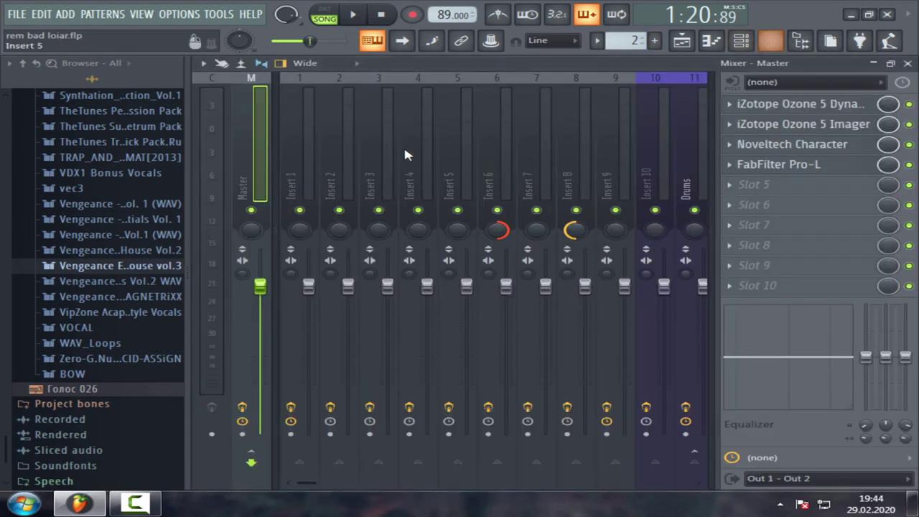
{"action": "left_click", "coordinate": [908, 65]}
{"action": "left_click", "coordinate": [353, 14]}
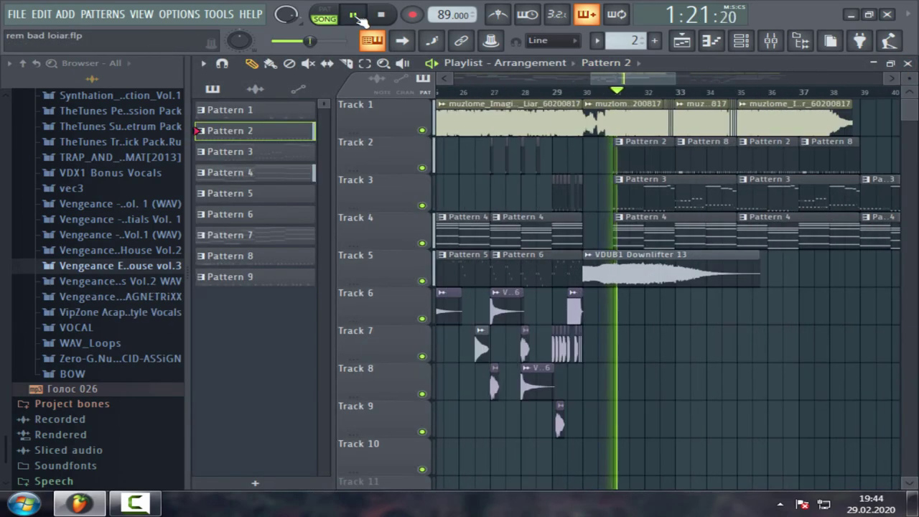
{"action": "left_click", "coordinate": [770, 41]}
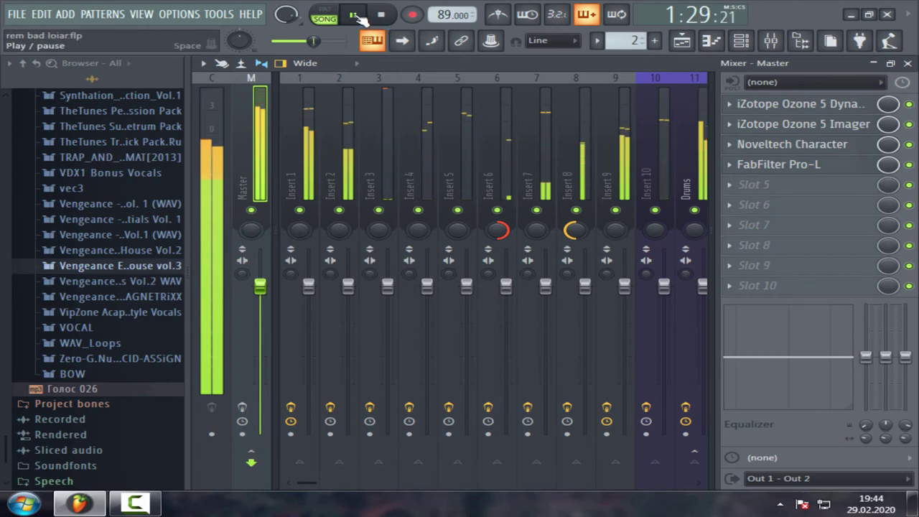
{"action": "left_click", "coordinate": [357, 16]}
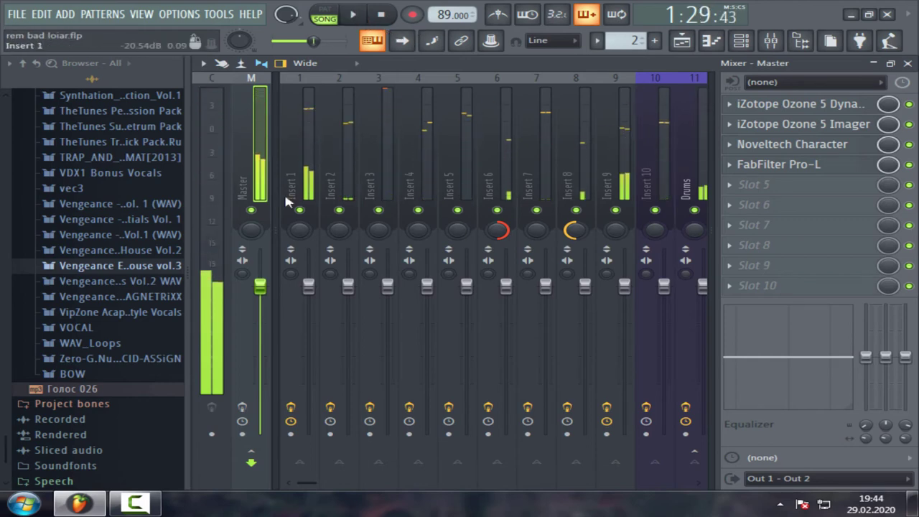
{"action": "left_click", "coordinate": [352, 15]}
{"action": "left_click", "coordinate": [907, 63]}
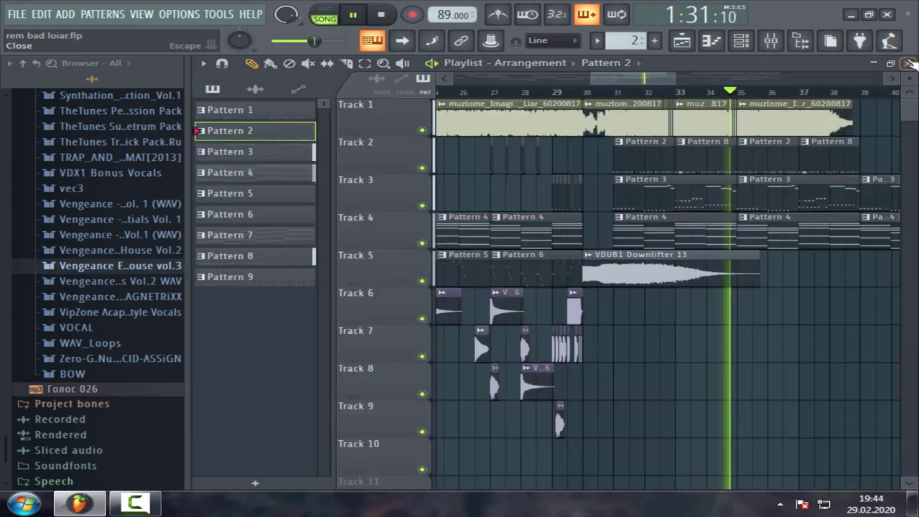
{"action": "left_click", "coordinate": [783, 41]}
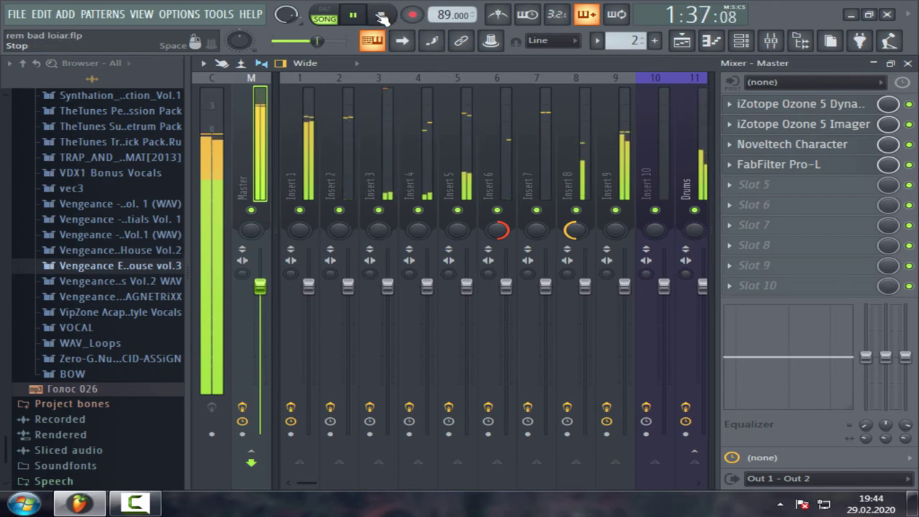
{"action": "left_click", "coordinate": [352, 15]}
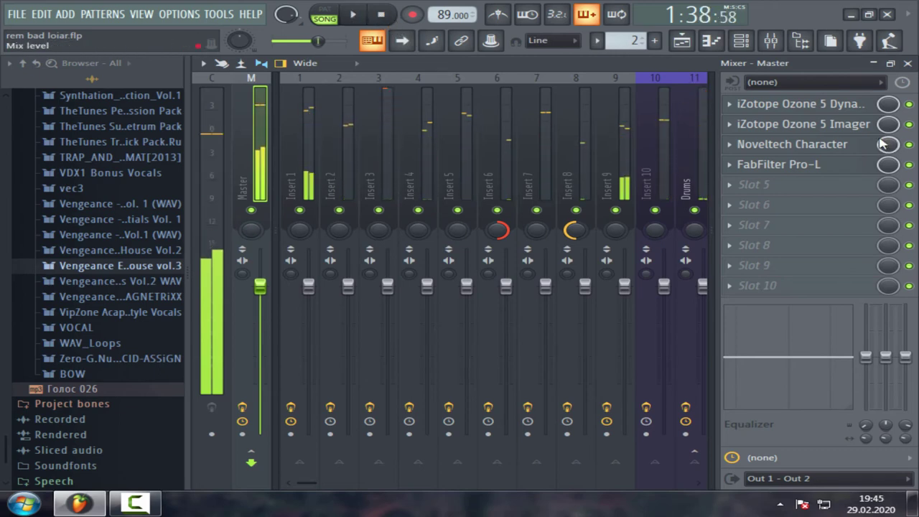
View the Master track's iZotope Ozone 5 Dynamics settings while playing the song briefly, and pause playback
{"action": "left_click", "coordinate": [815, 108]}
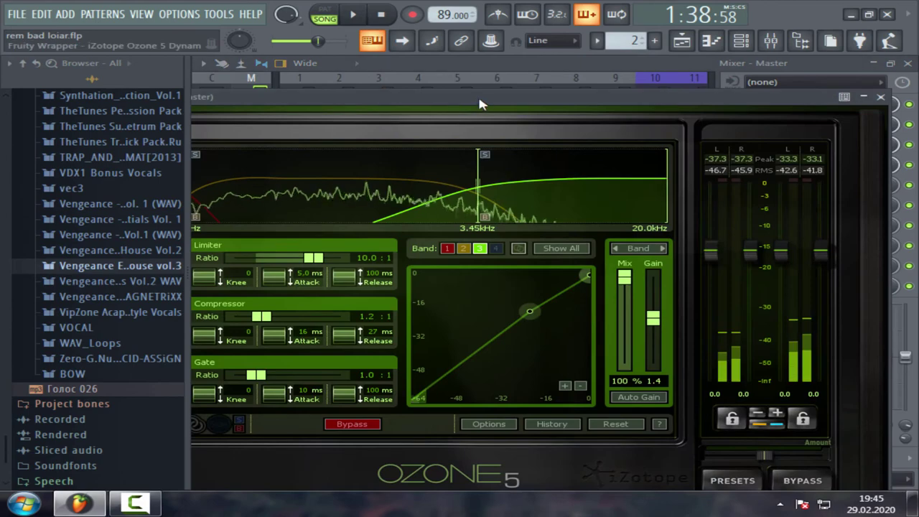
{"action": "left_click_drag", "start_coordinate": [479, 98], "coordinate": [610, 66]}
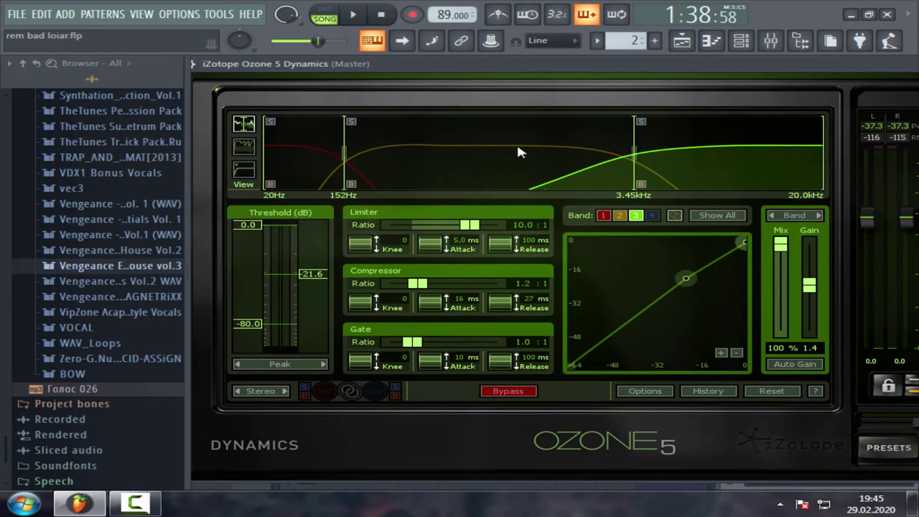
{"action": "left_click", "coordinate": [353, 14]}
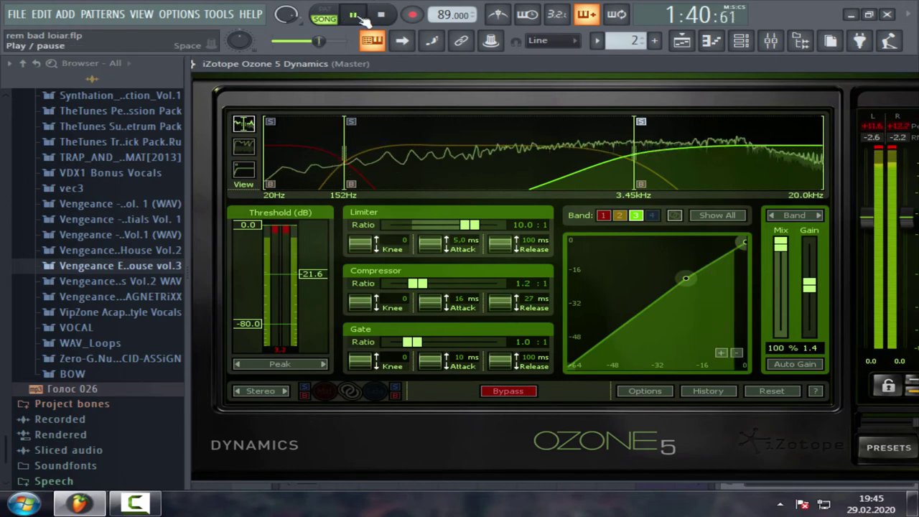
{"action": "key", "text": "space"}
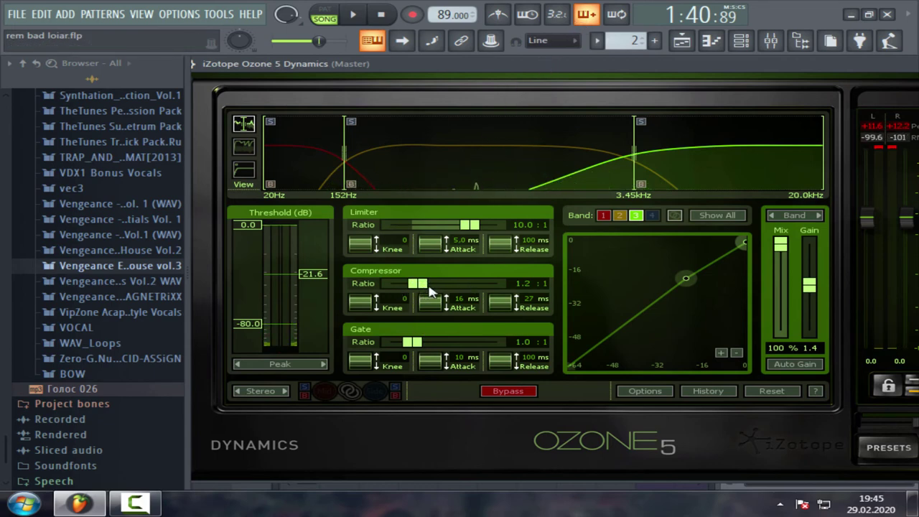
Examine the threshold, limiter, compressor and gate settings of bands 1, 2 and 3 in Ozone 5 Dynamics
{"action": "left_click", "coordinate": [485, 166]}
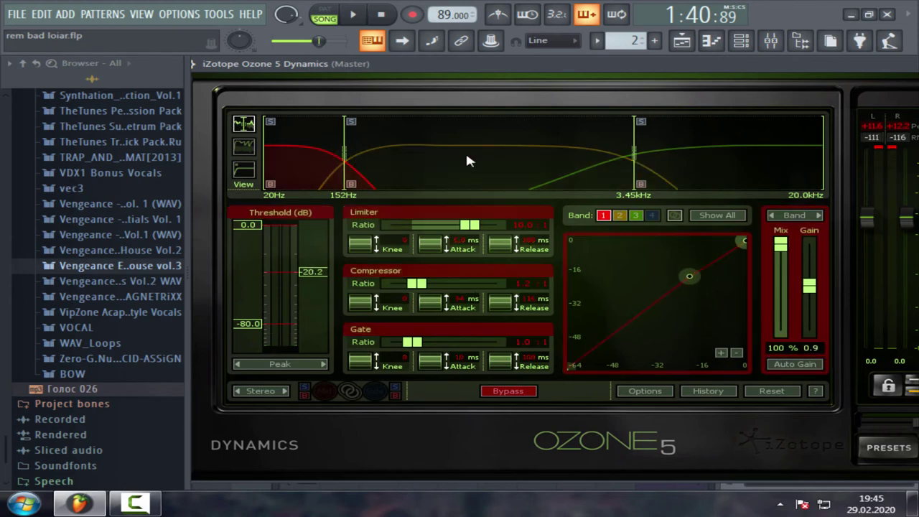
{"action": "left_click", "coordinate": [701, 166]}
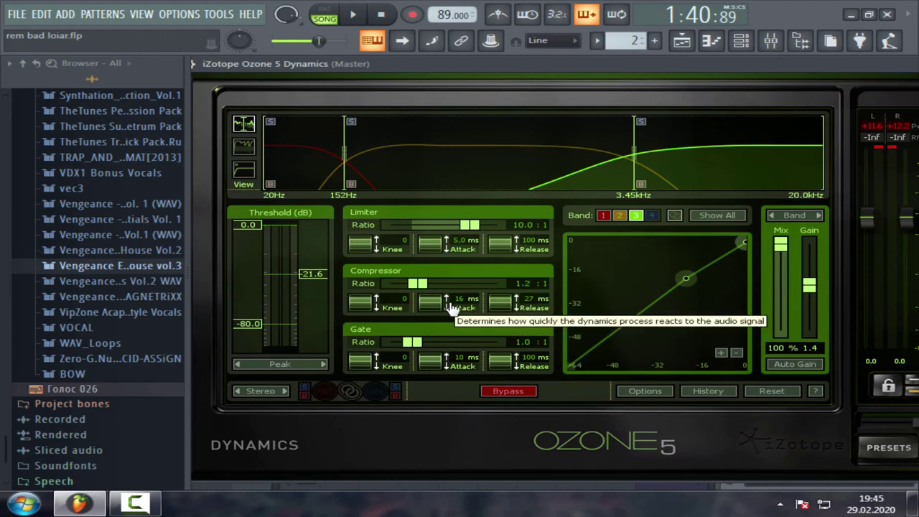
{"action": "left_click_drag", "start_coordinate": [510, 66], "coordinate": [490, 66]}
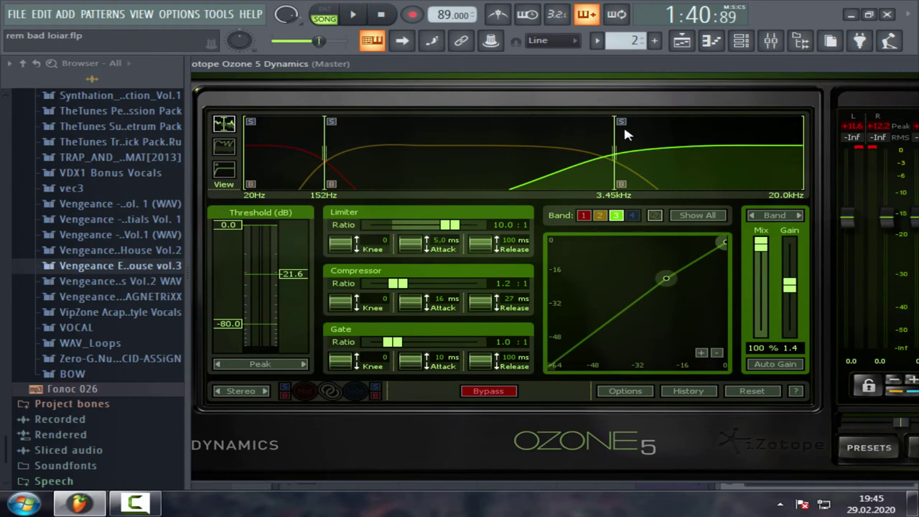
{"action": "left_click", "coordinate": [455, 130]}
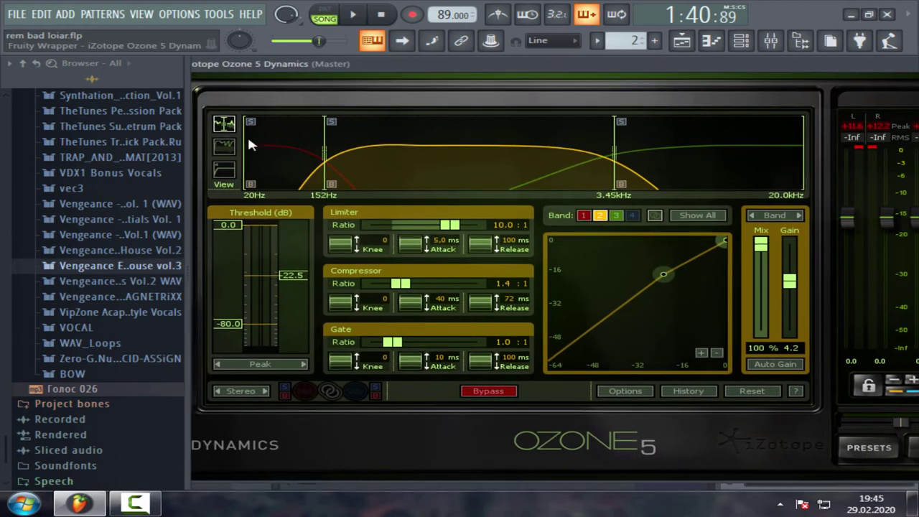
{"action": "left_click", "coordinate": [293, 141]}
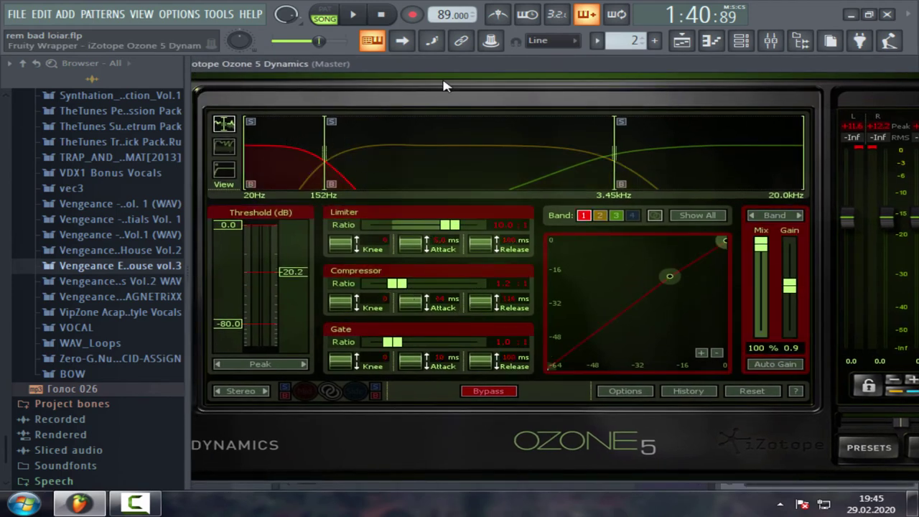
Play the song while watching band 1 in Ozone 5 Dynamics, stop playback, and close the effect and the mixer
{"action": "left_click", "coordinate": [357, 15]}
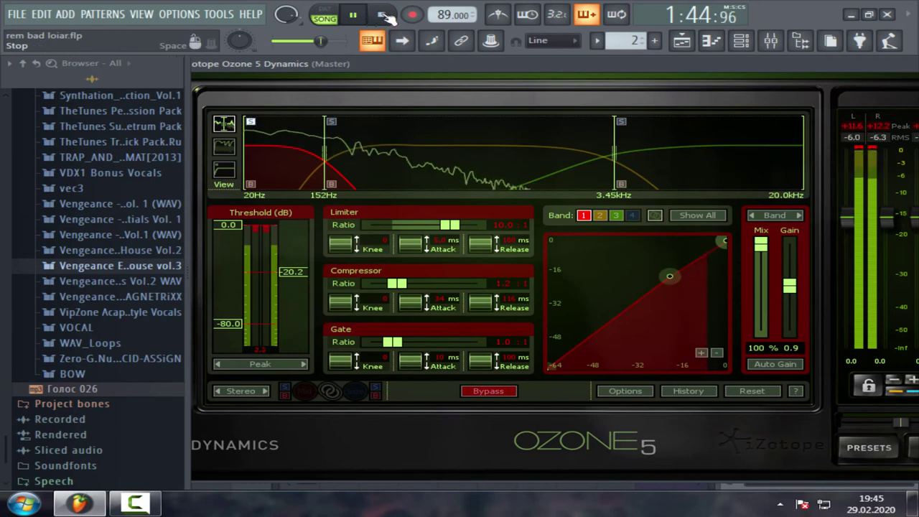
{"action": "left_click", "coordinate": [382, 15]}
{"action": "left_click_drag", "start_coordinate": [514, 63], "coordinate": [377, 79]}
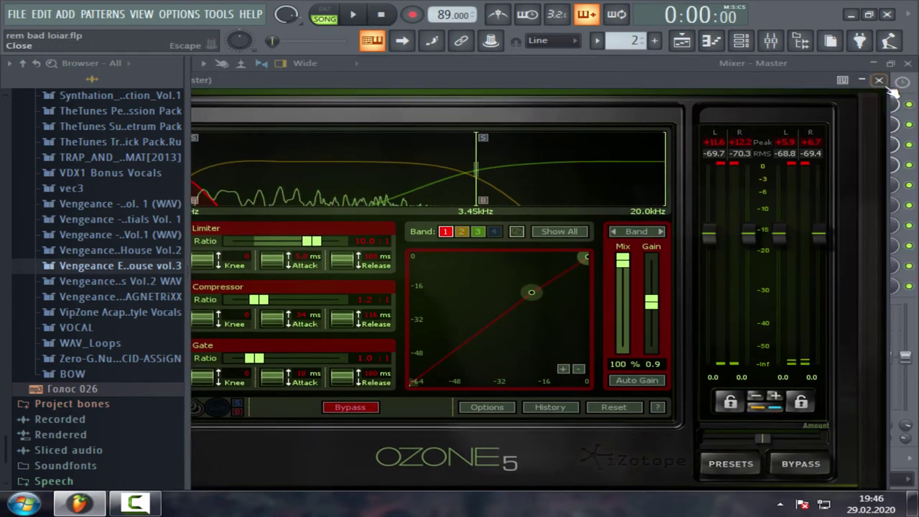
{"action": "left_click", "coordinate": [878, 80]}
{"action": "left_click", "coordinate": [907, 63]}
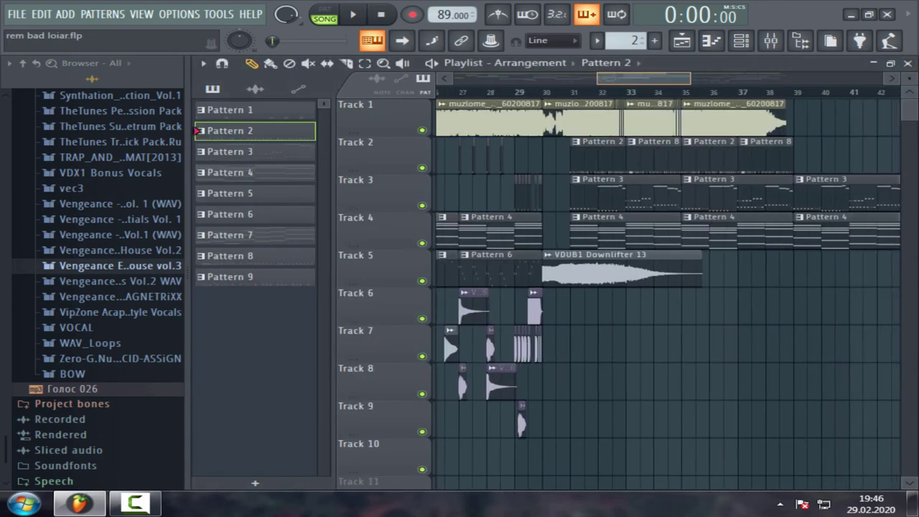
View the Master track's iZotope Ozone 5 Imager with its band widths and preset list, and close the effect
{"action": "left_click", "coordinate": [770, 40]}
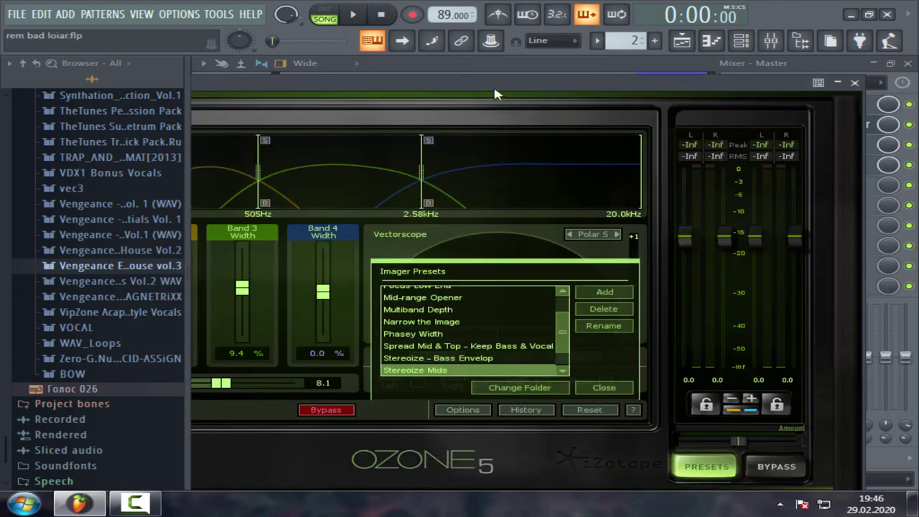
{"action": "left_click_drag", "start_coordinate": [495, 92], "coordinate": [649, 76]}
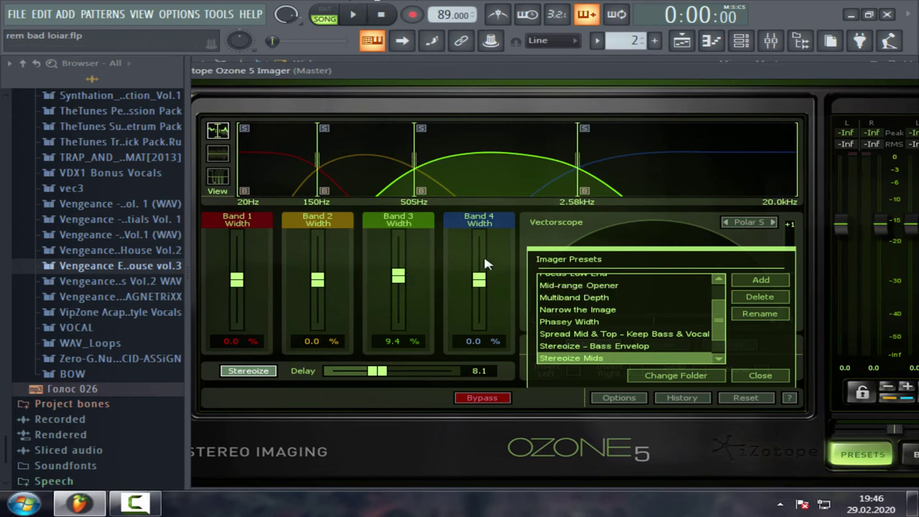
{"action": "left_click_drag", "start_coordinate": [698, 74], "coordinate": [555, 106]}
{"action": "left_click_drag", "start_coordinate": [693, 104], "coordinate": [629, 102]}
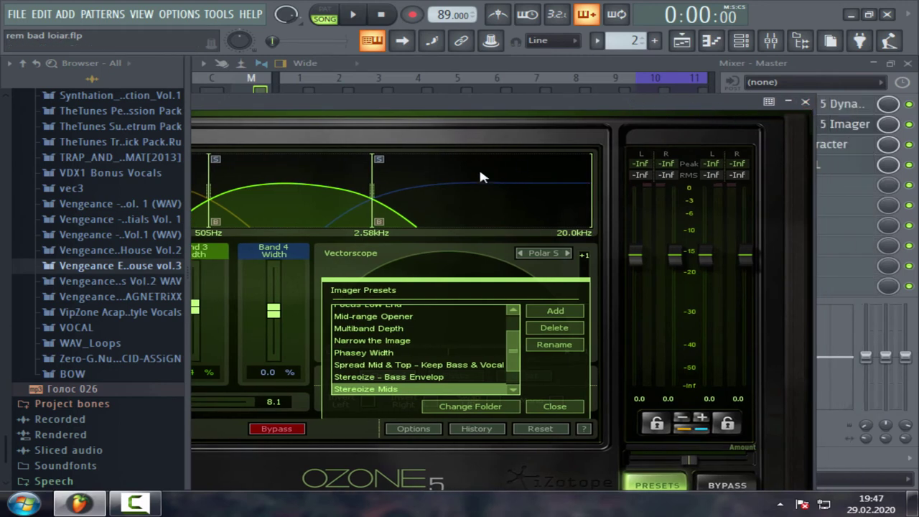
{"action": "left_click", "coordinate": [805, 102]}
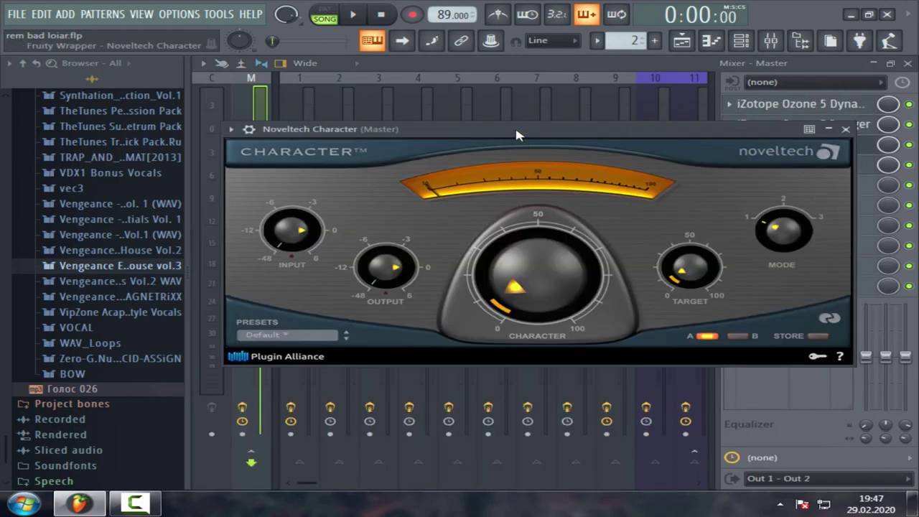
View the Noveltech Character settings on the Master track, and close the effect and the mixer
{"action": "mouse_move", "coordinate": [637, 128]}
{"action": "left_mouse_down"}
{"action": "mouse_move", "coordinate": [665, 126]}
{"action": "mouse_move", "coordinate": [634, 123]}
{"action": "left_mouse_up"}
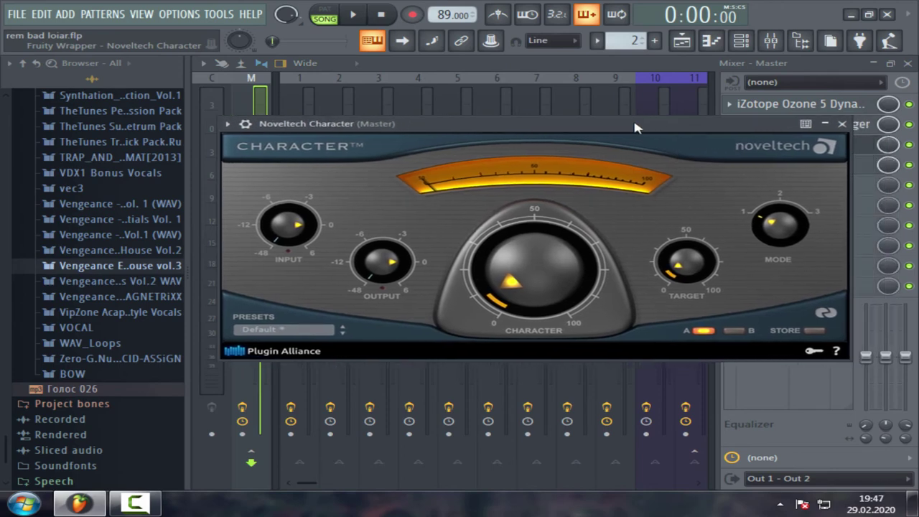
{"action": "left_click", "coordinate": [842, 125]}
{"action": "left_click", "coordinate": [791, 146]}
{"action": "left_click_drag", "start_coordinate": [693, 126], "coordinate": [753, 112]}
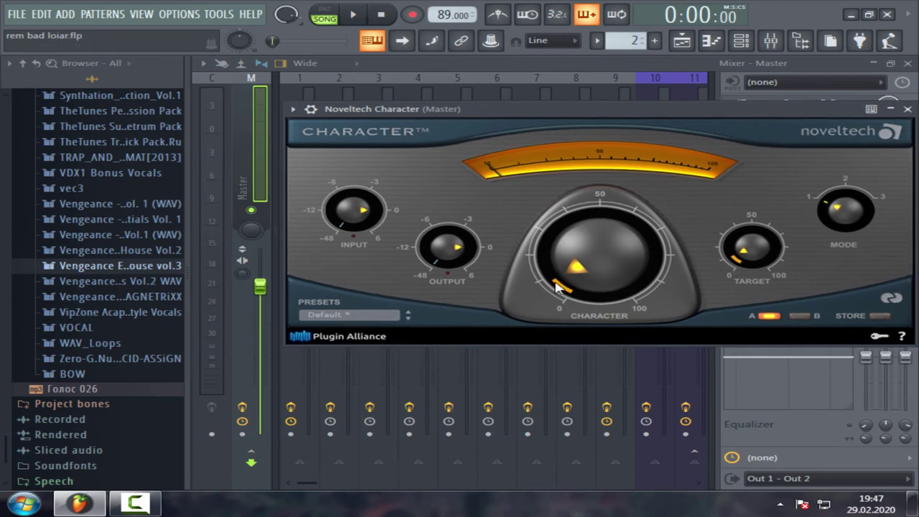
{"action": "left_click_drag", "start_coordinate": [594, 113], "coordinate": [496, 120]}
{"action": "left_click", "coordinate": [808, 116]}
{"action": "left_click", "coordinate": [907, 63]}
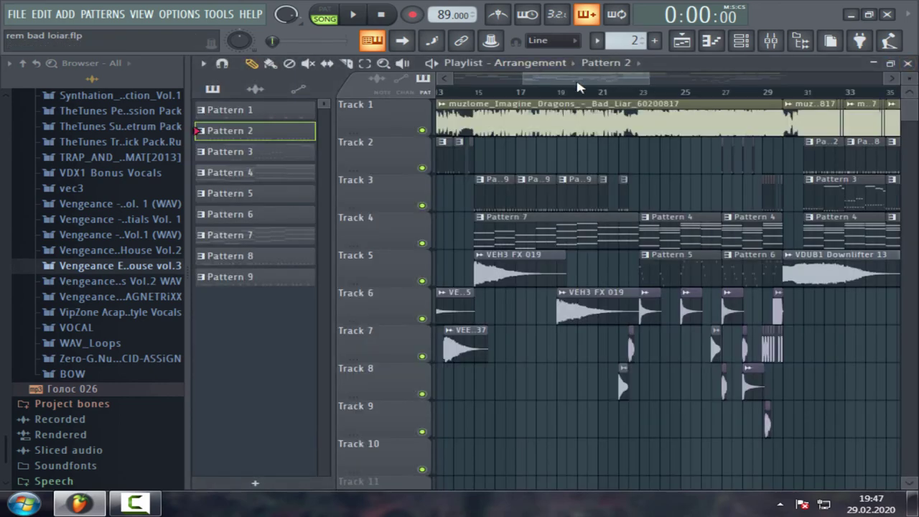
Undo the accidental clip deletion on Track 1, play the song from bar 31, check the mixer levels and pause
{"action": "left_click_drag", "start_coordinate": [587, 78], "coordinate": [682, 78]}
{"action": "left_click", "coordinate": [469, 104]}
{"action": "key", "text": "ctrl+z"}
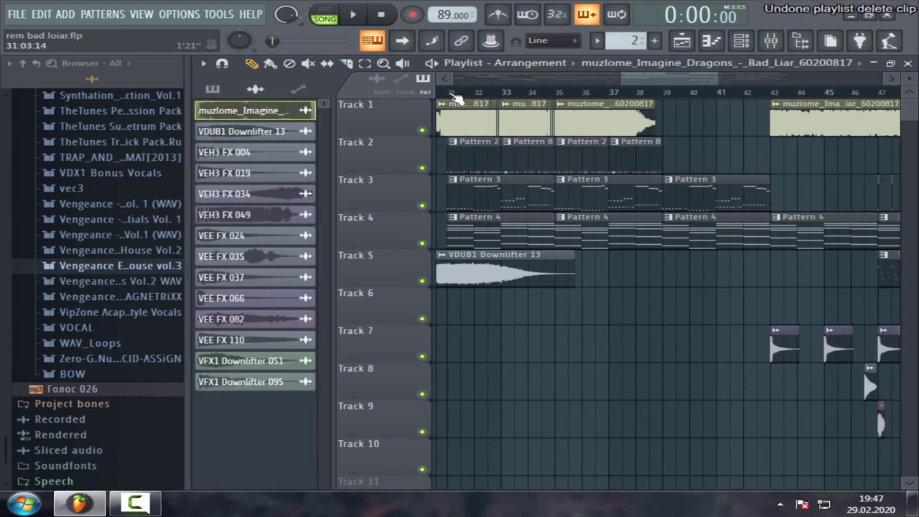
{"action": "left_click", "coordinate": [448, 92]}
{"action": "key", "text": "space"}
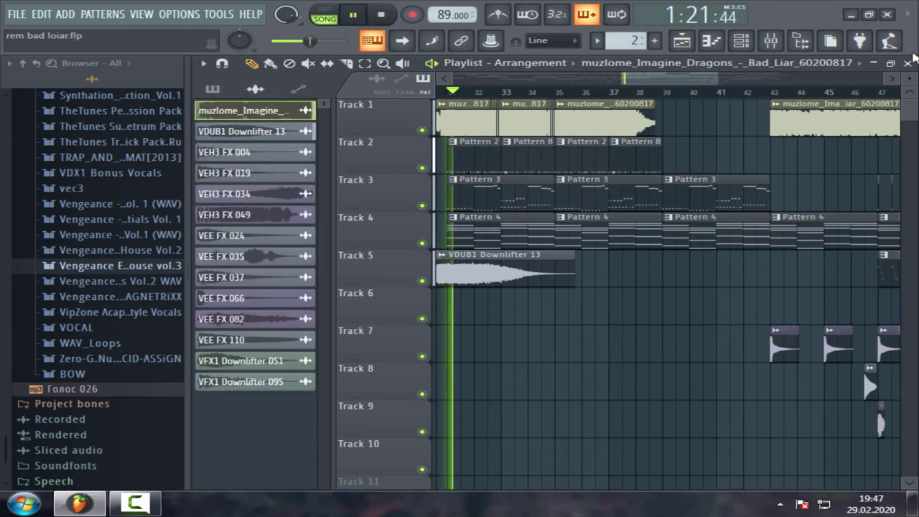
{"action": "left_click", "coordinate": [769, 42]}
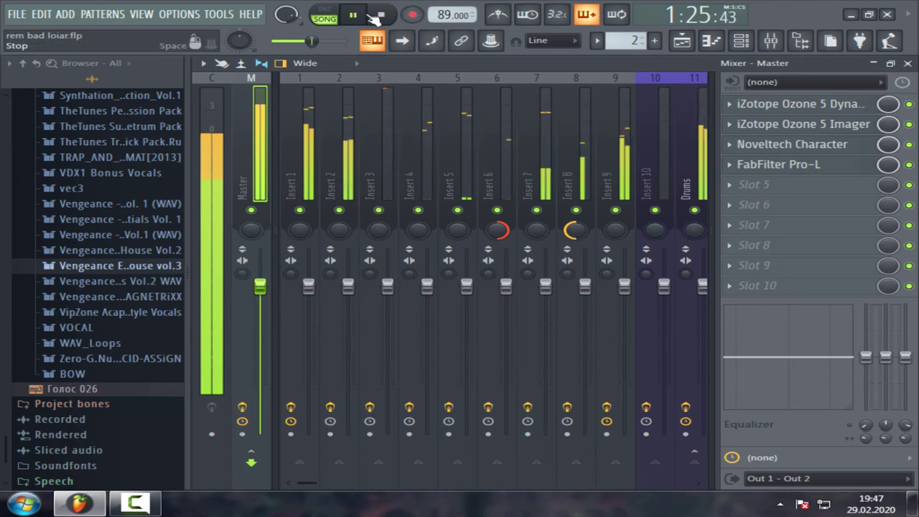
{"action": "left_click", "coordinate": [367, 15]}
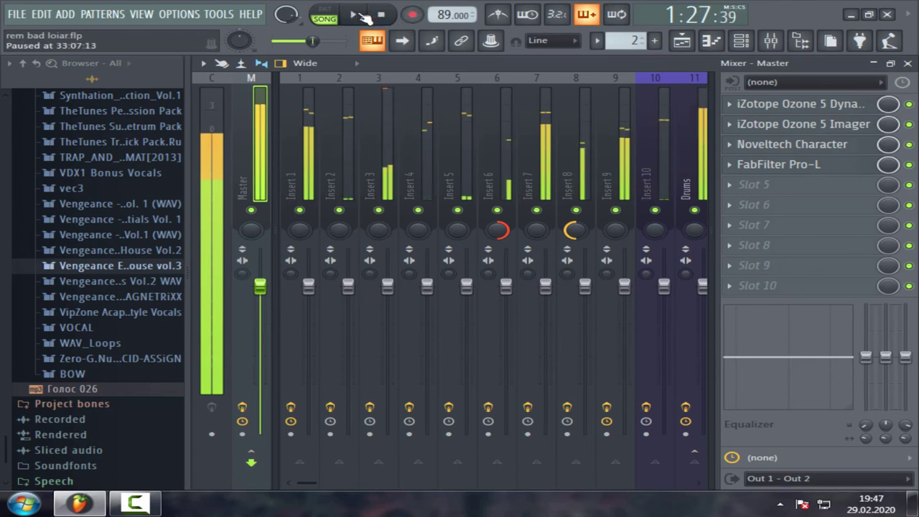
Look at Noveltech Character again, inspect the FabFilter Pro-L settings on the Master track, and return to the playlist
{"action": "left_click", "coordinate": [822, 149]}
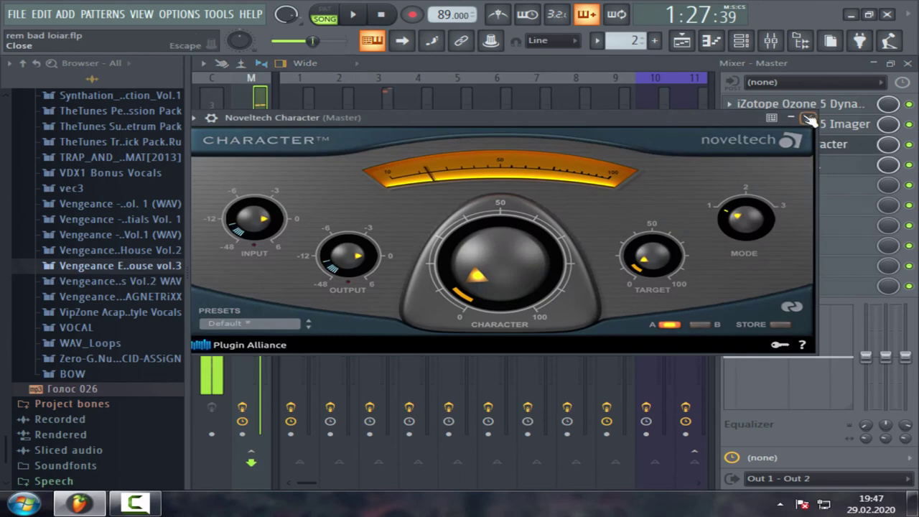
{"action": "left_click", "coordinate": [808, 117]}
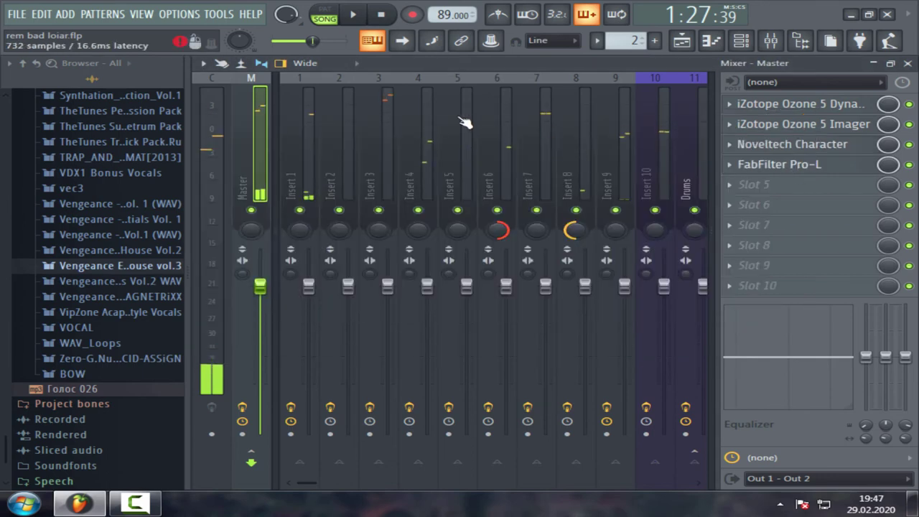
{"action": "left_click_drag", "start_coordinate": [556, 150], "coordinate": [544, 128]}
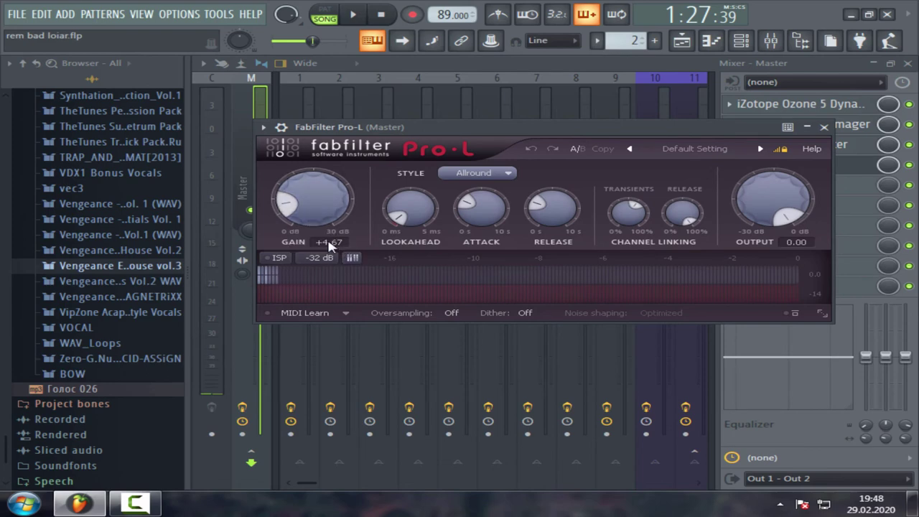
{"action": "key", "text": "F5"}
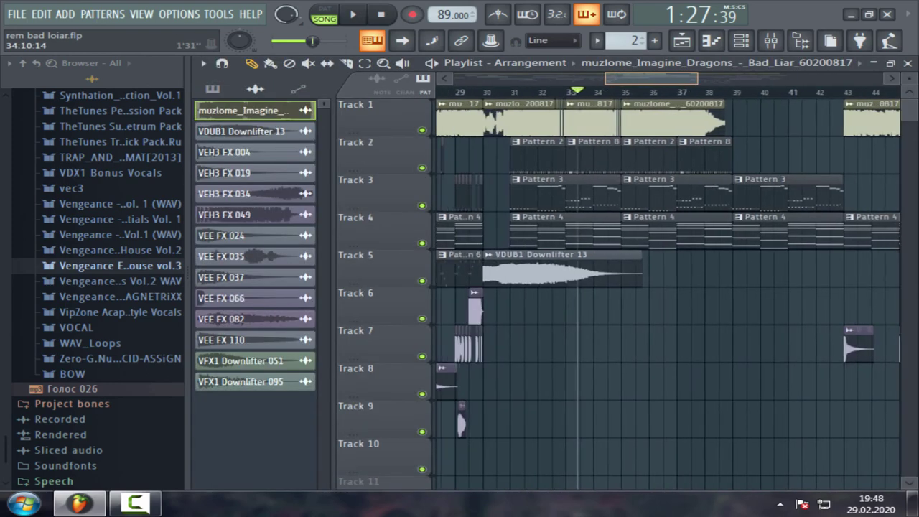
Move the playback position to bar 31, bypass FabFilter Pro-L on the Master track, and check its settings
{"action": "left_click", "coordinate": [771, 41]}
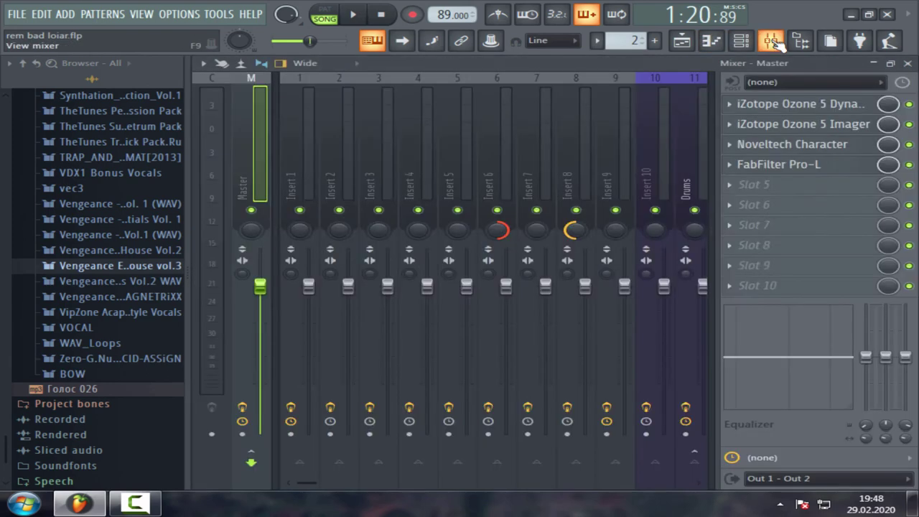
{"action": "left_click", "coordinate": [827, 129]}
{"action": "left_click", "coordinate": [907, 63]}
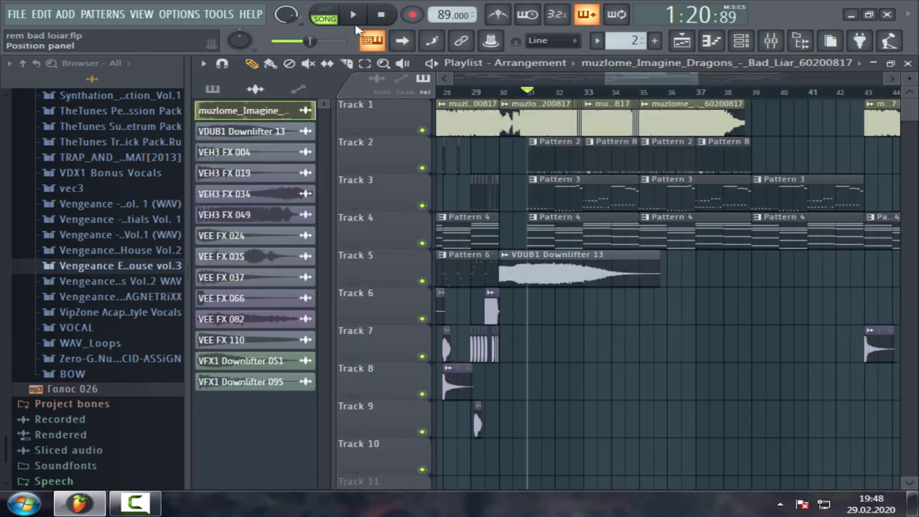
{"action": "left_click", "coordinate": [771, 40]}
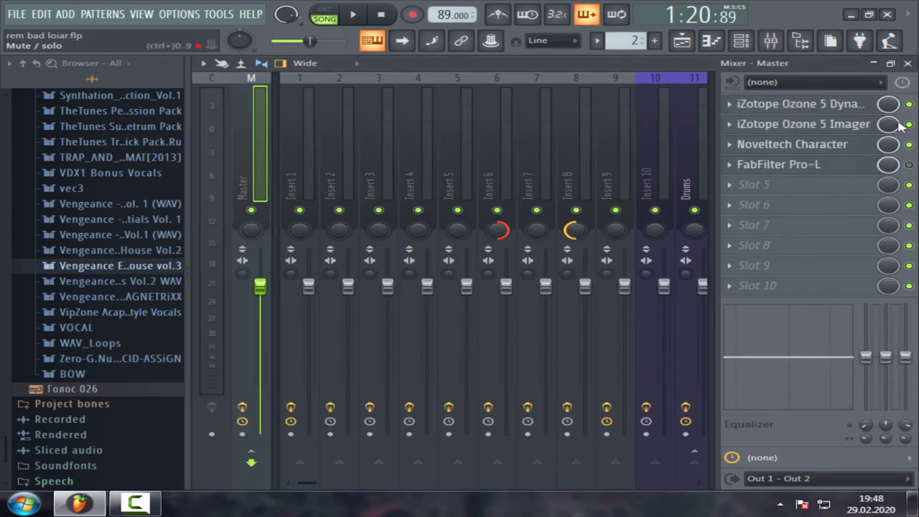
{"action": "left_click", "coordinate": [789, 165]}
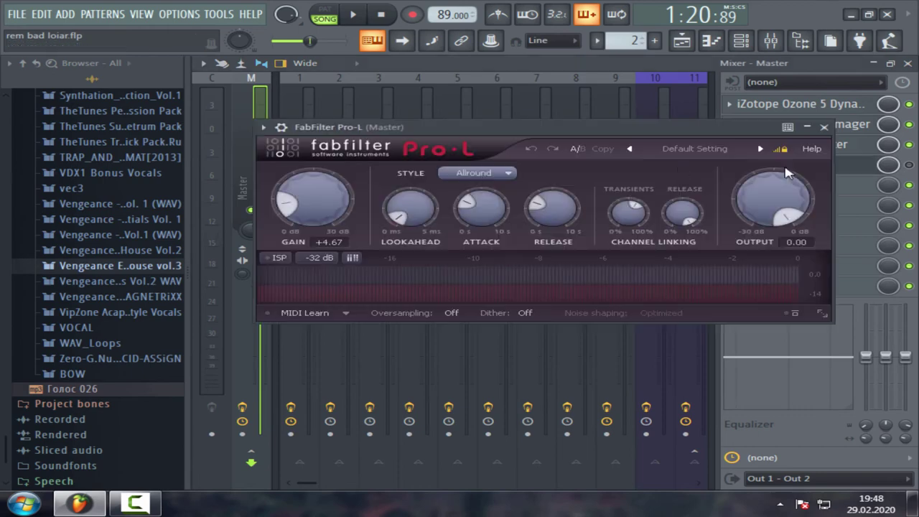
{"action": "left_click", "coordinate": [825, 127]}
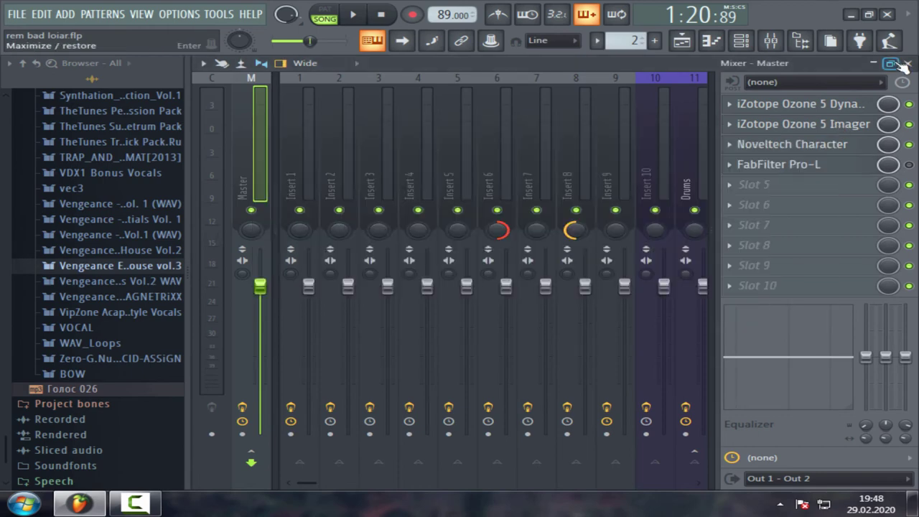
{"action": "left_click", "coordinate": [906, 63]}
Play the song from bar 31, switch FabFilter Pro-L back on while watching the mixer levels, and stop playback
{"action": "left_click", "coordinate": [363, 15]}
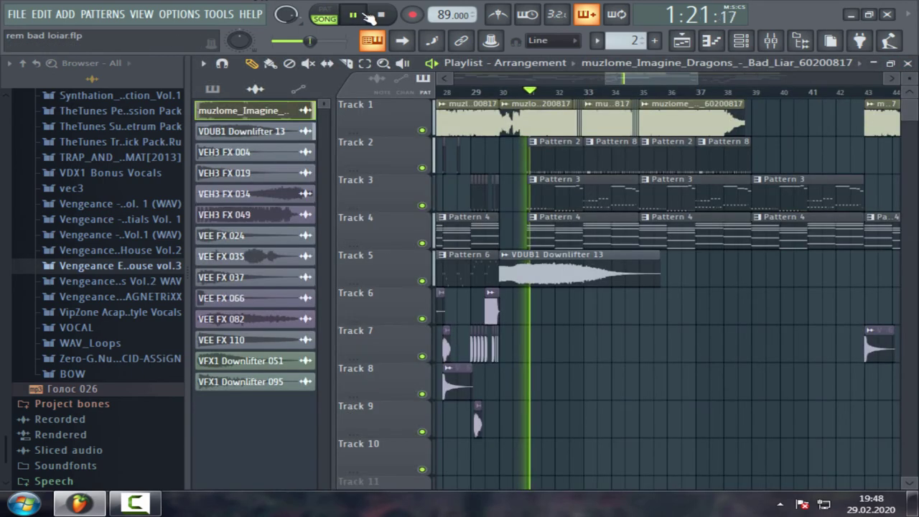
{"action": "left_click", "coordinate": [770, 40]}
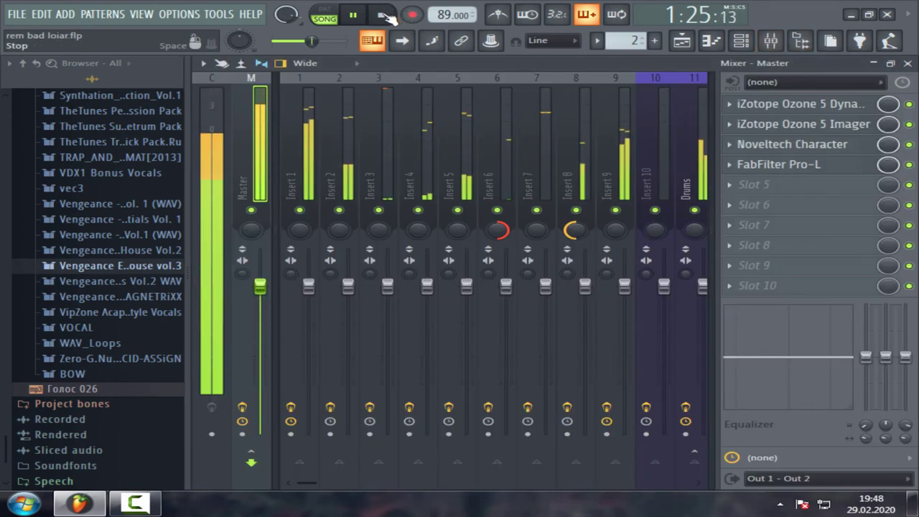
{"action": "left_click", "coordinate": [382, 15]}
{"action": "left_click", "coordinate": [906, 63]}
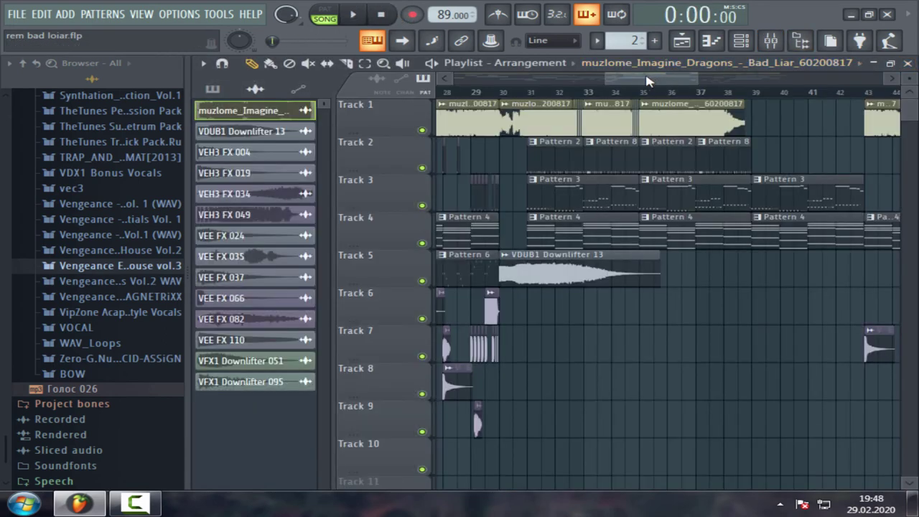
Save the remix project
{"action": "left_click_drag", "start_coordinate": [648, 78], "coordinate": [565, 78]}
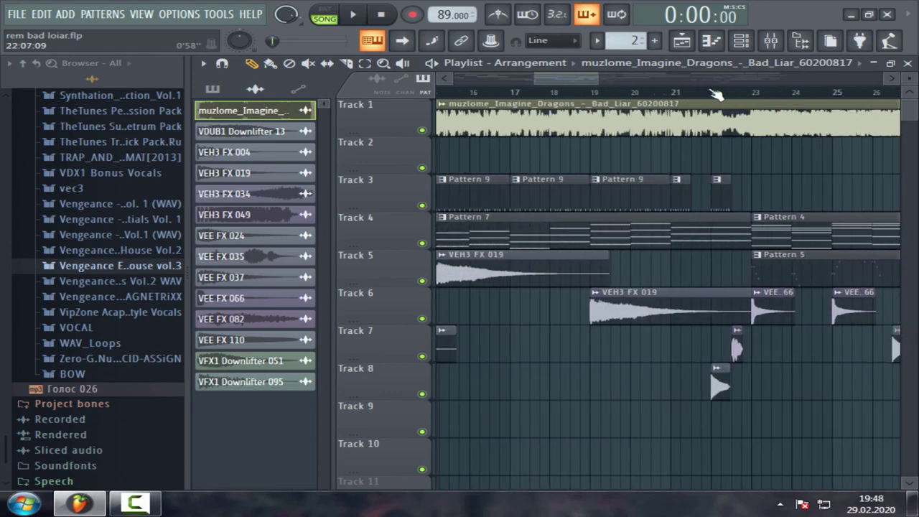
{"action": "left_click", "coordinate": [27, 14]}
{"action": "left_click", "coordinate": [30, 73]}
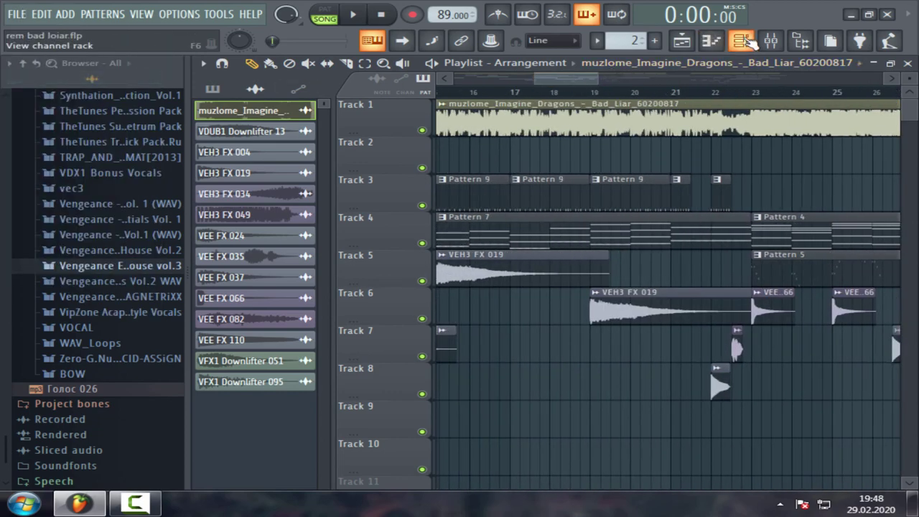
Check the channel rack and the mixer's Master track, and return to an overview of the playlist's opening section
{"action": "left_click", "coordinate": [742, 41]}
{"action": "left_click", "coordinate": [742, 41]}
{"action": "left_click", "coordinate": [770, 41]}
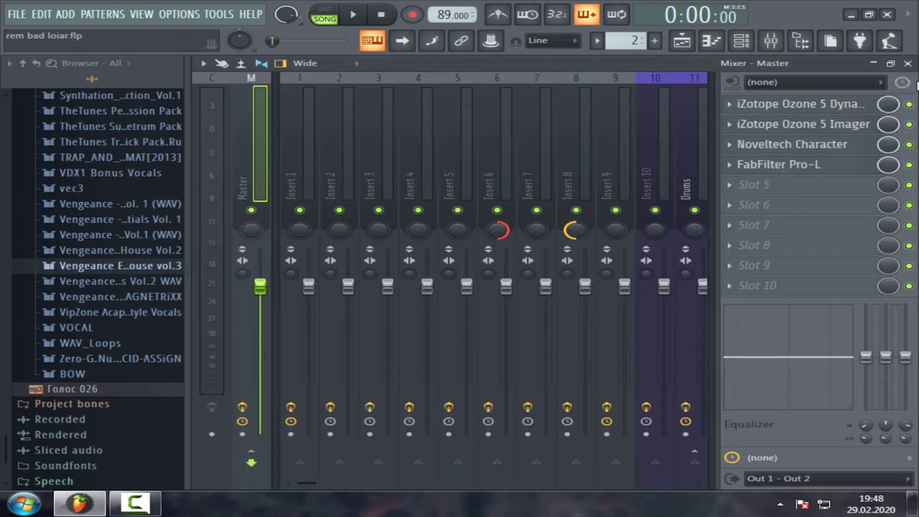
{"action": "left_click", "coordinate": [907, 63]}
{"action": "scroll", "coordinate": [560, 84], "scroll_direction": "down", "scroll_amount": 4}
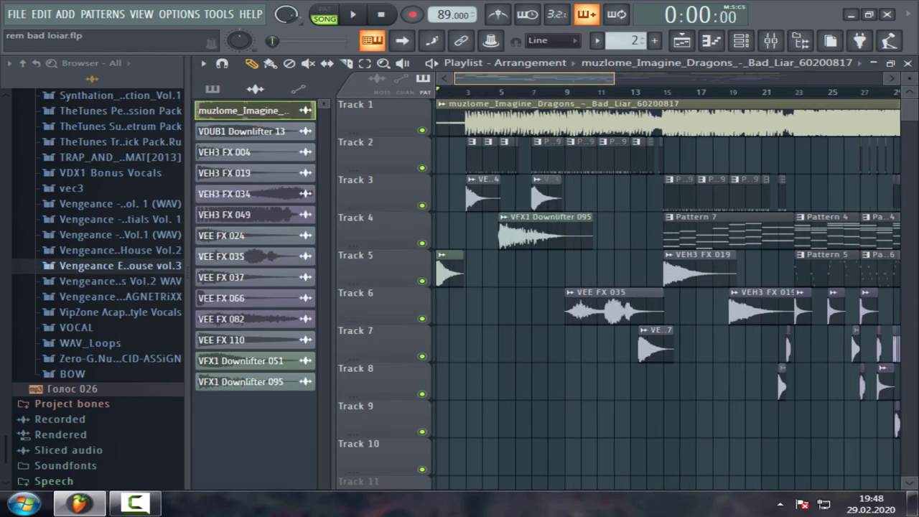
{"action": "scroll", "coordinate": [535, 84], "scroll_direction": "up", "scroll_amount": 2}
Look at the first iZotope Ozone 5 effect in the Master track's chain and return to the playlist
{"action": "left_click", "coordinate": [778, 41]}
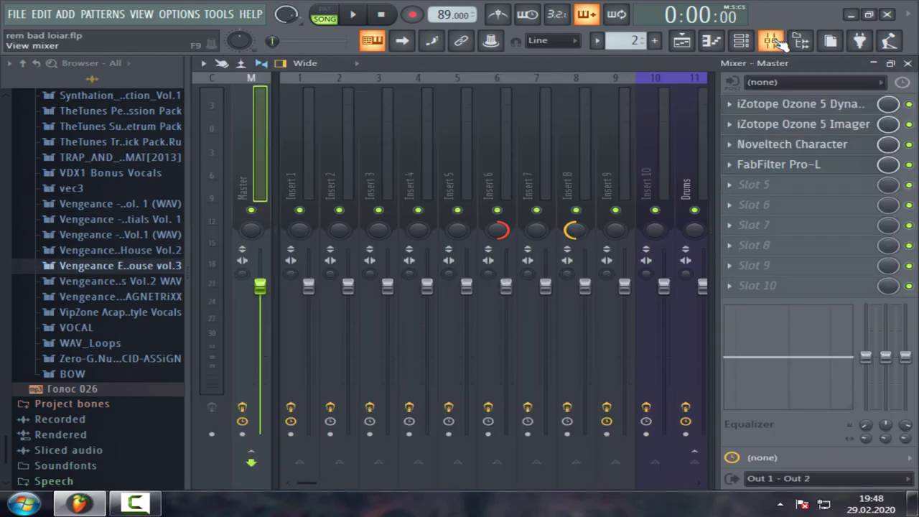
{"action": "left_click", "coordinate": [778, 42]}
{"action": "left_click", "coordinate": [779, 42]}
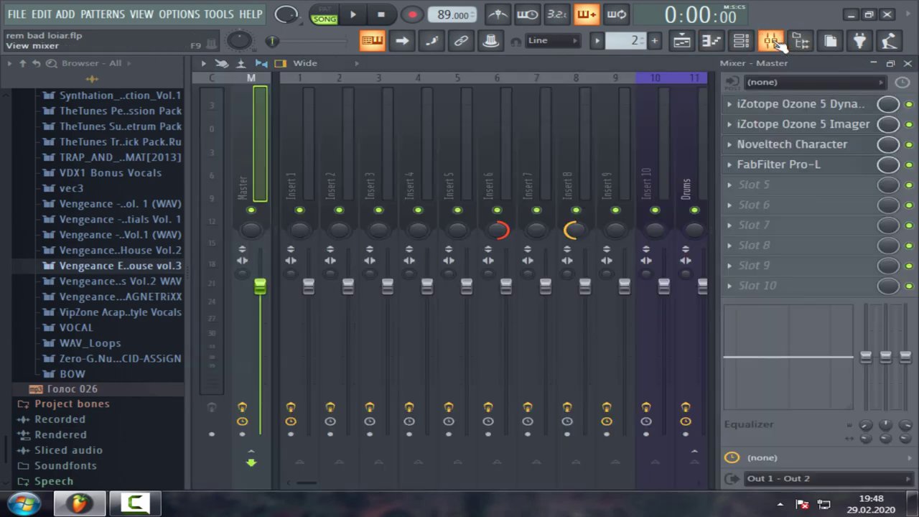
{"action": "left_click", "coordinate": [797, 105]}
{"action": "left_click", "coordinate": [878, 80]}
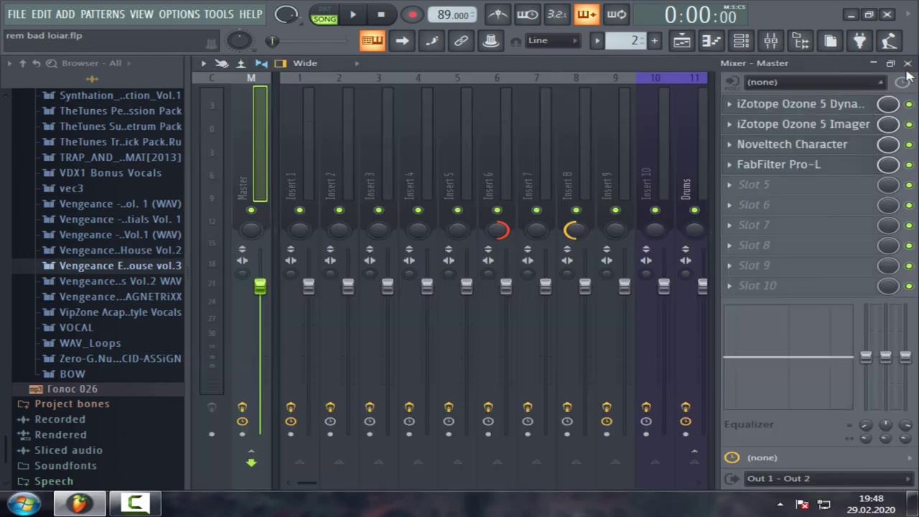
{"action": "left_click", "coordinate": [908, 63]}
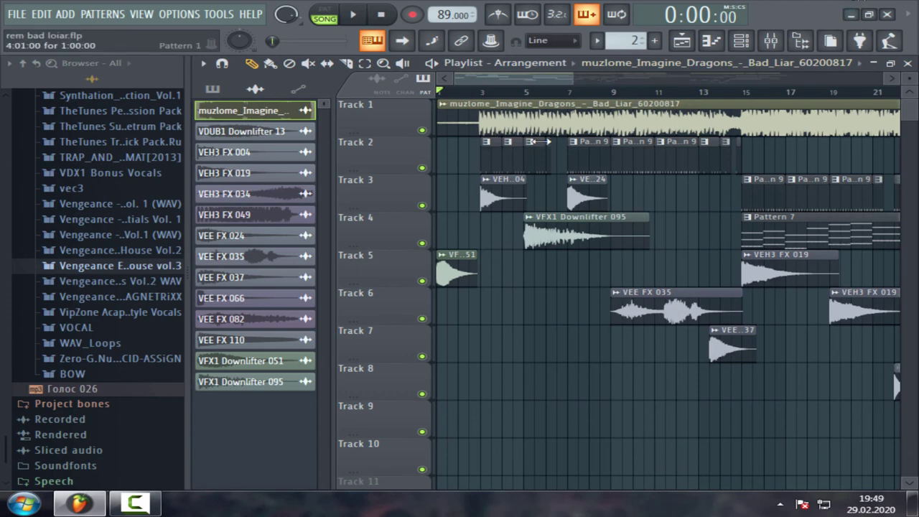
Review the mixer's track levels and Master effect slots once more, and close the mixer
{"action": "left_click", "coordinate": [781, 45]}
{"action": "left_click", "coordinate": [780, 45]}
{"action": "left_click", "coordinate": [781, 44]}
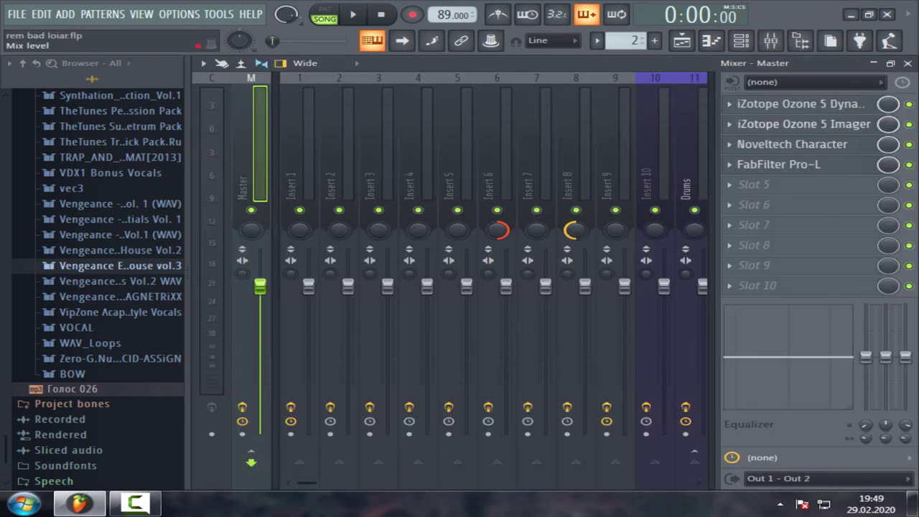
{"action": "left_click", "coordinate": [907, 64]}
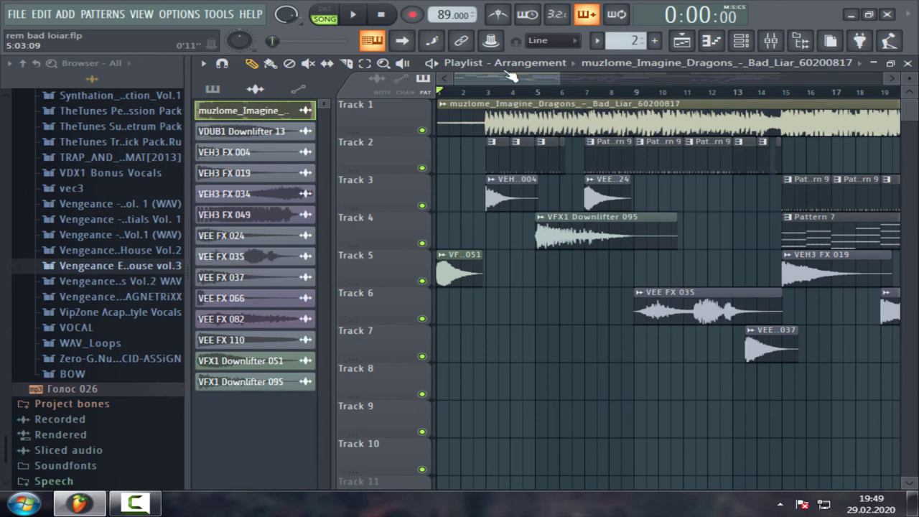
{"action": "left_click", "coordinate": [152, 505]}
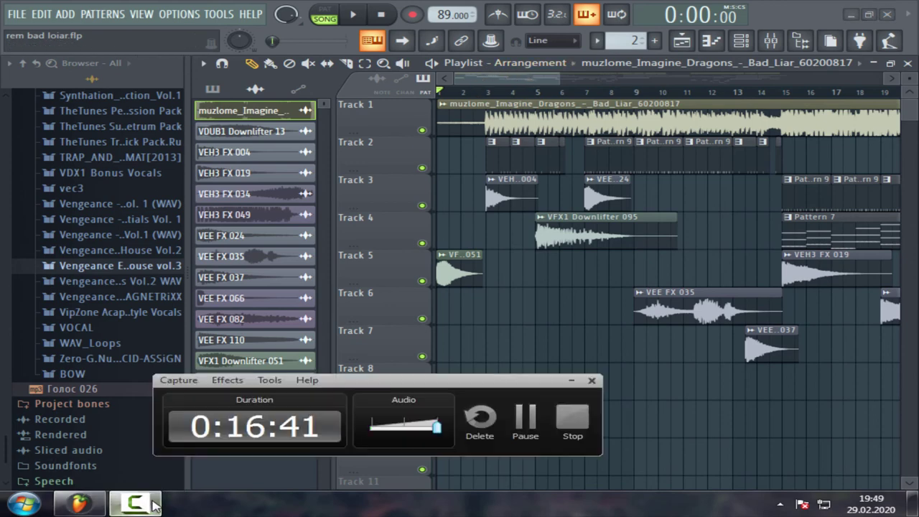